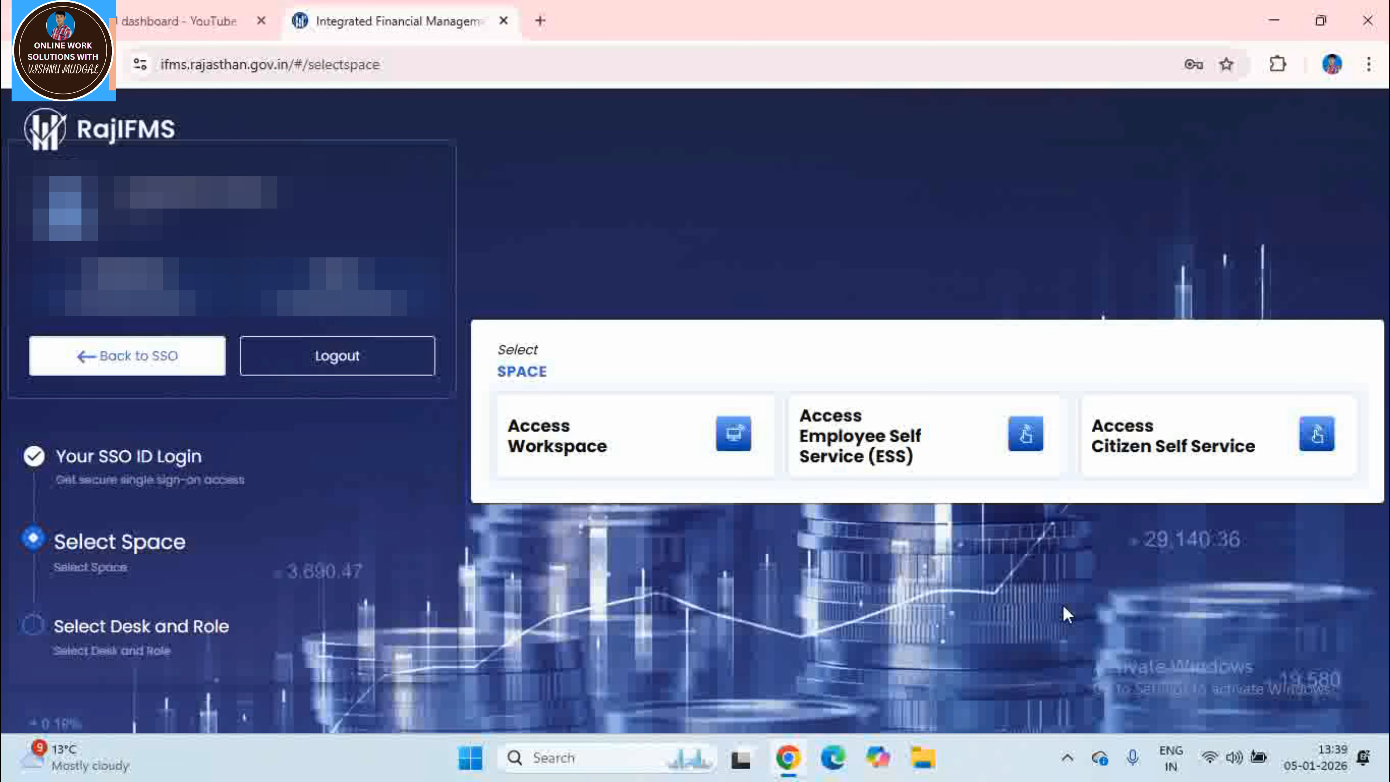
- Enter the RajIFMS workspace working as Desk 1 and reach the App Dashboard
click(557, 449)
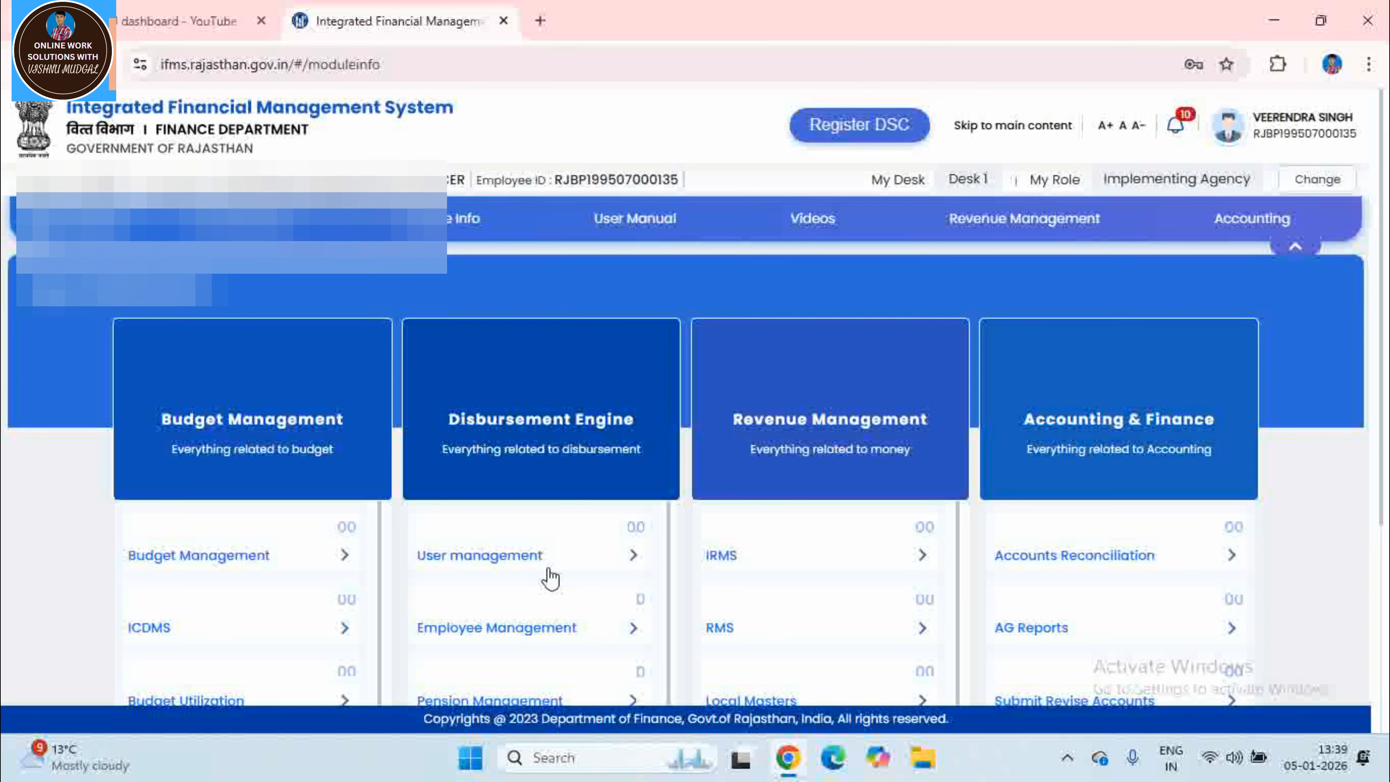
click(1228, 141)
click(1064, 364)
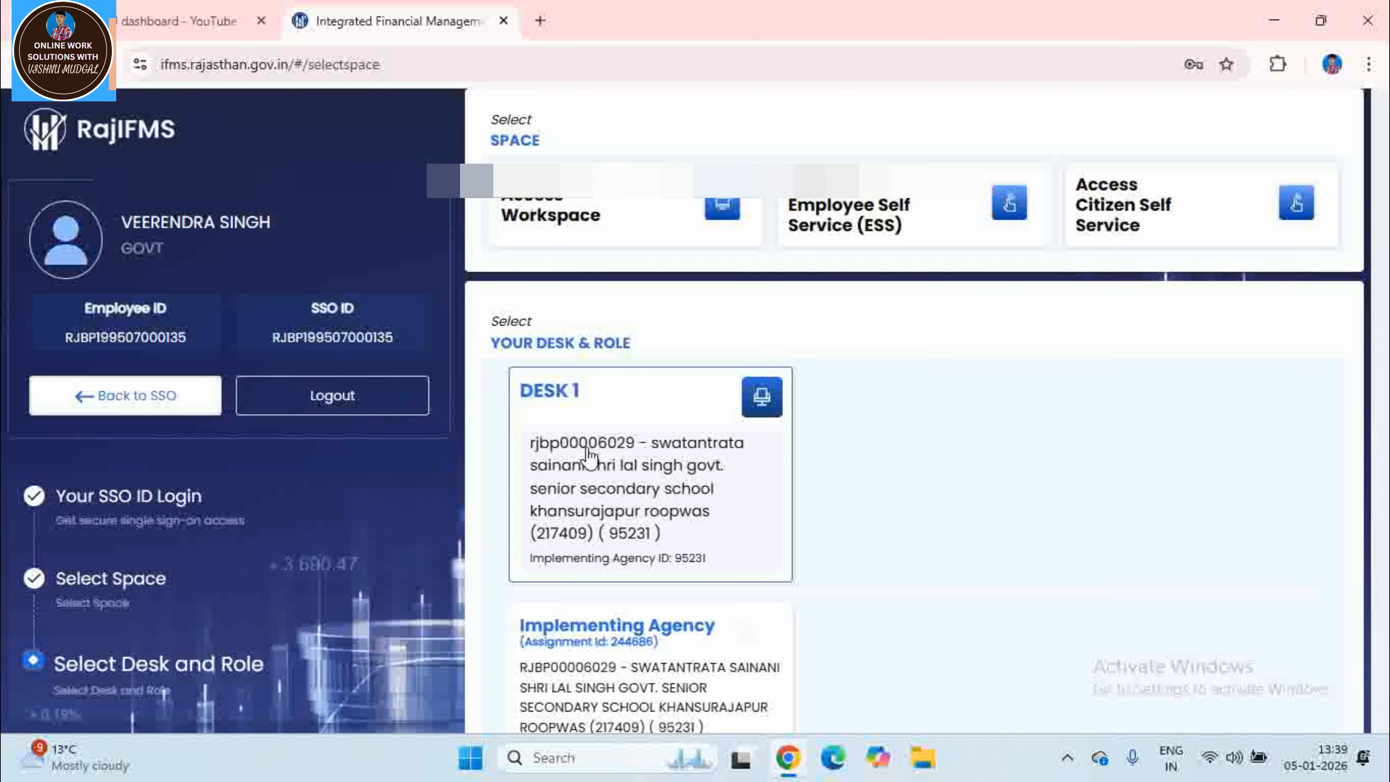
click(810, 635)
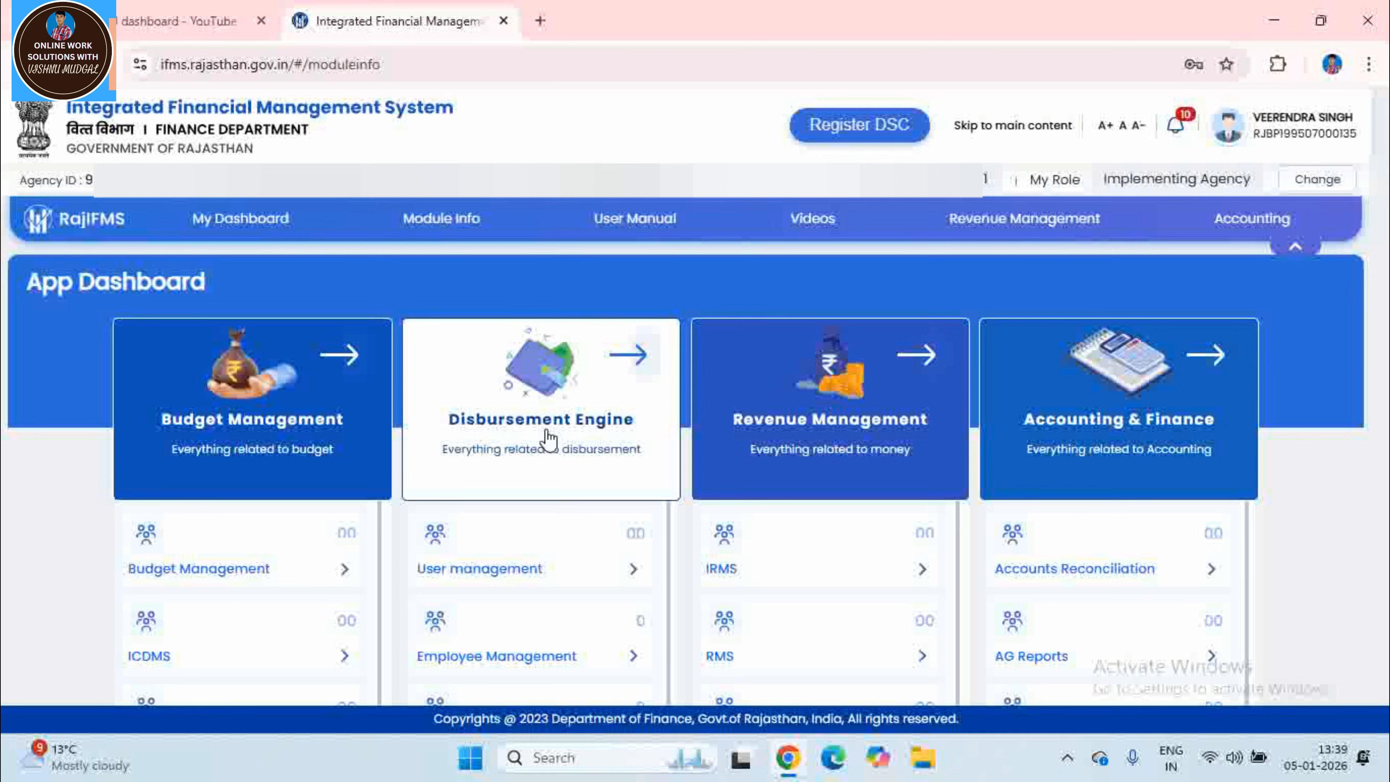
- Expand Disbursement Engine, zoom the page out, and launch the SNA Sparsh module
click(648, 356)
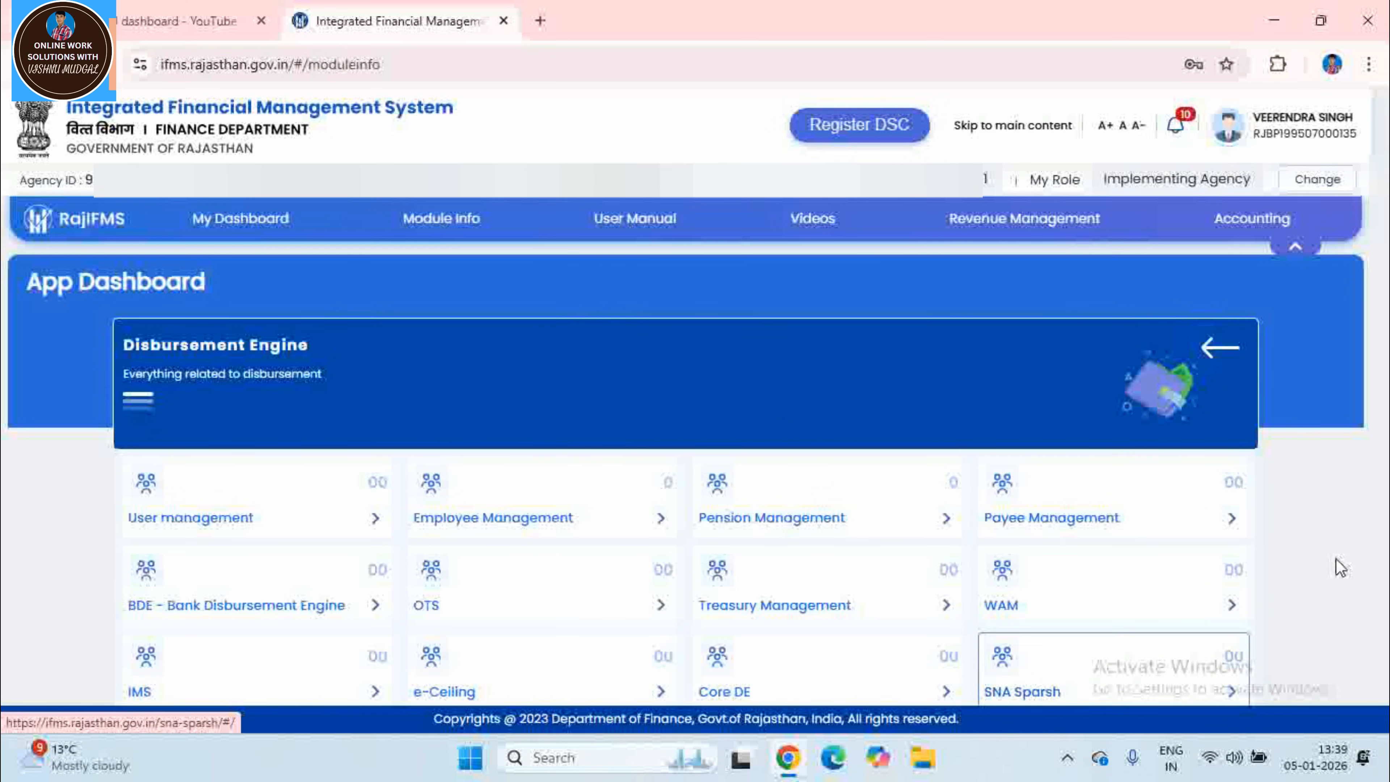
click(1368, 64)
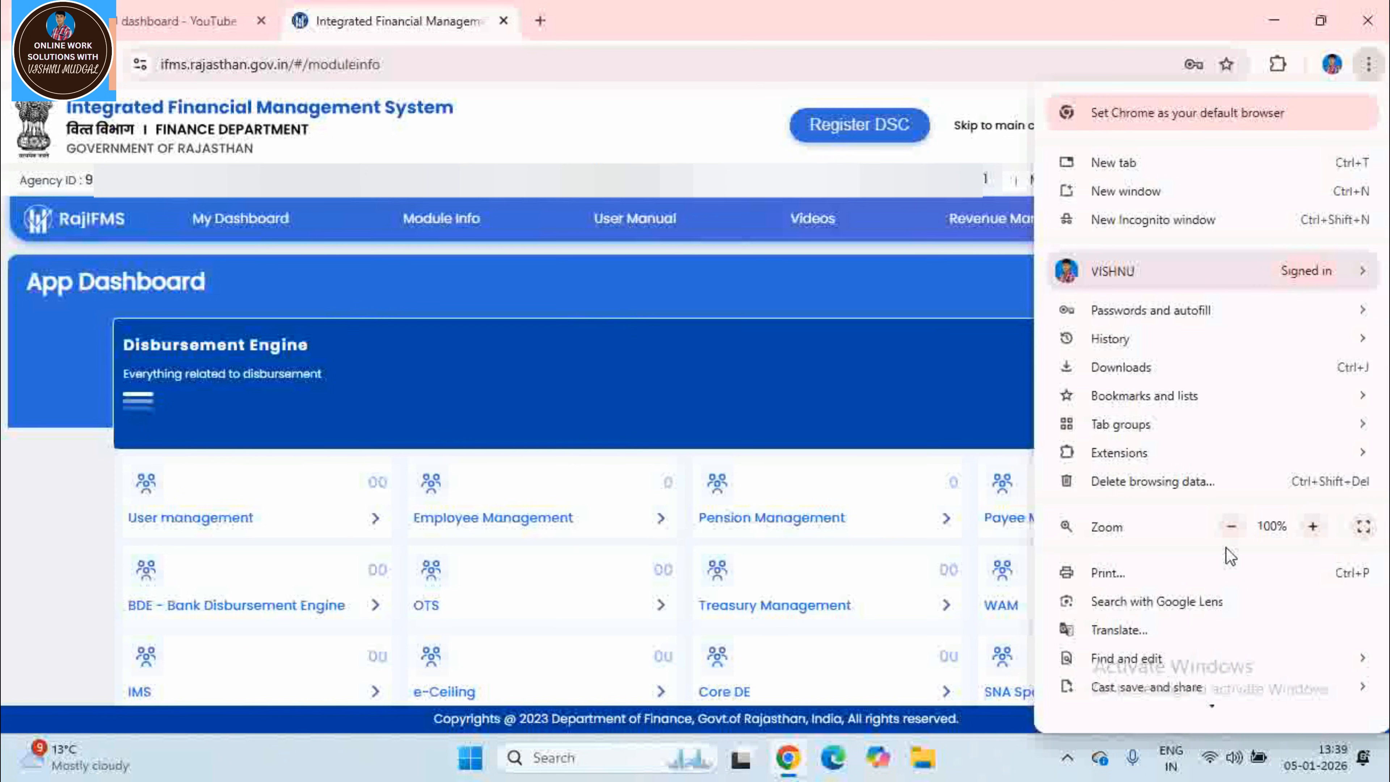
click(1231, 527)
click(815, 389)
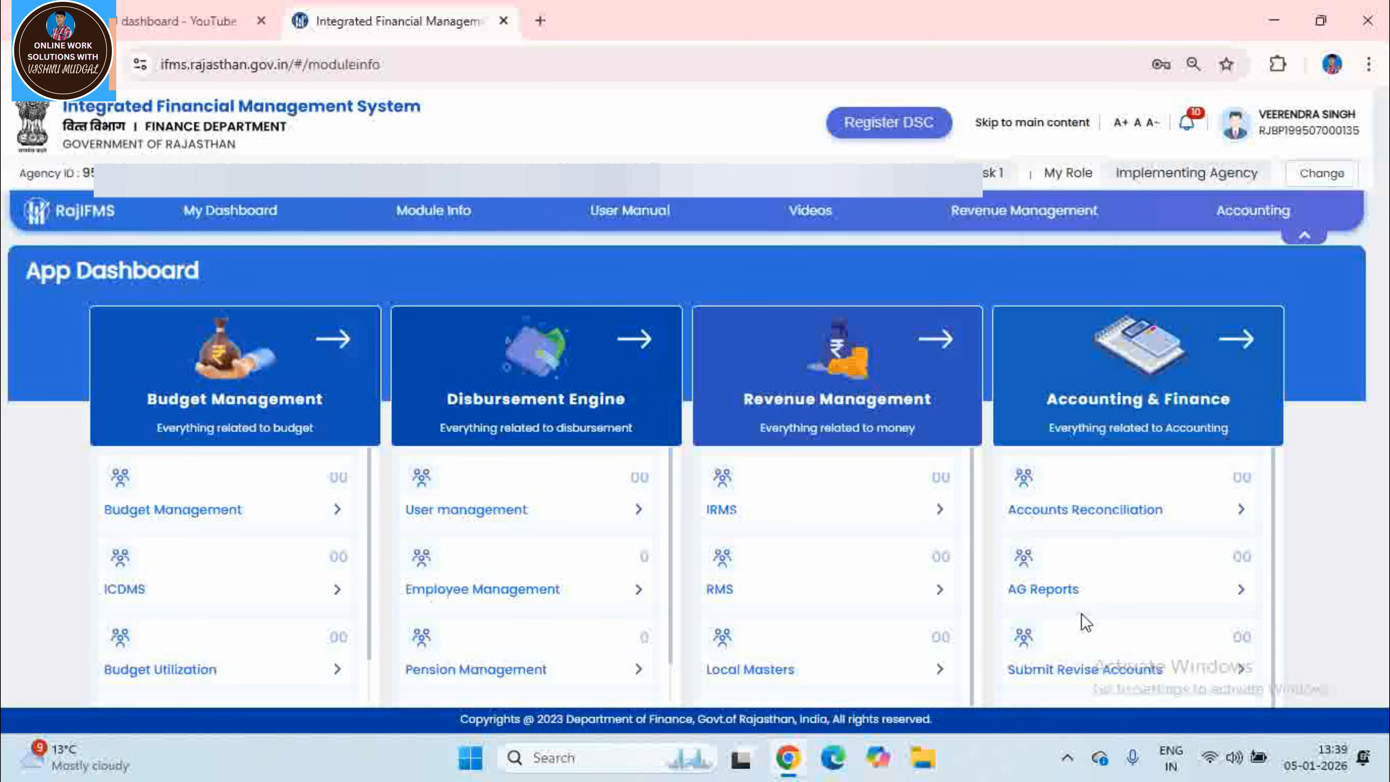
click(629, 345)
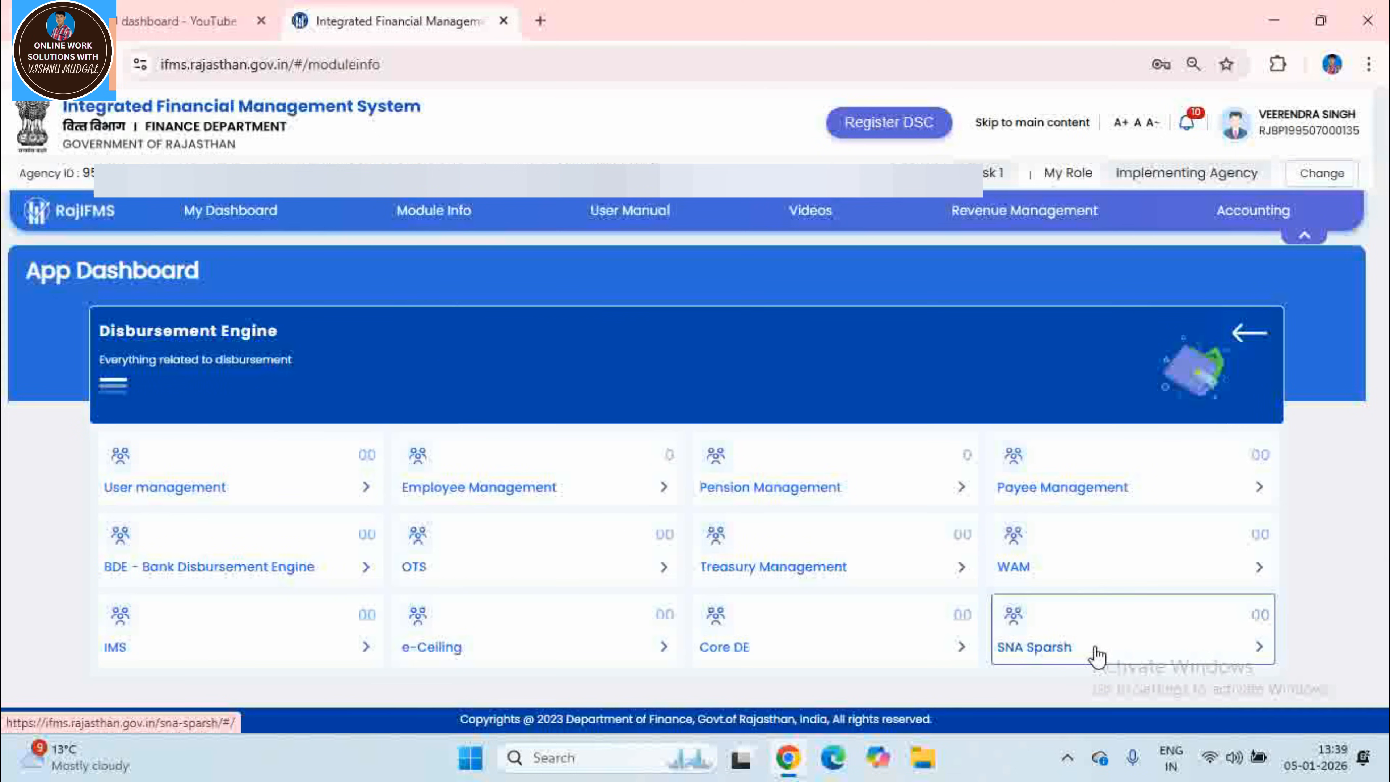
click(1118, 650)
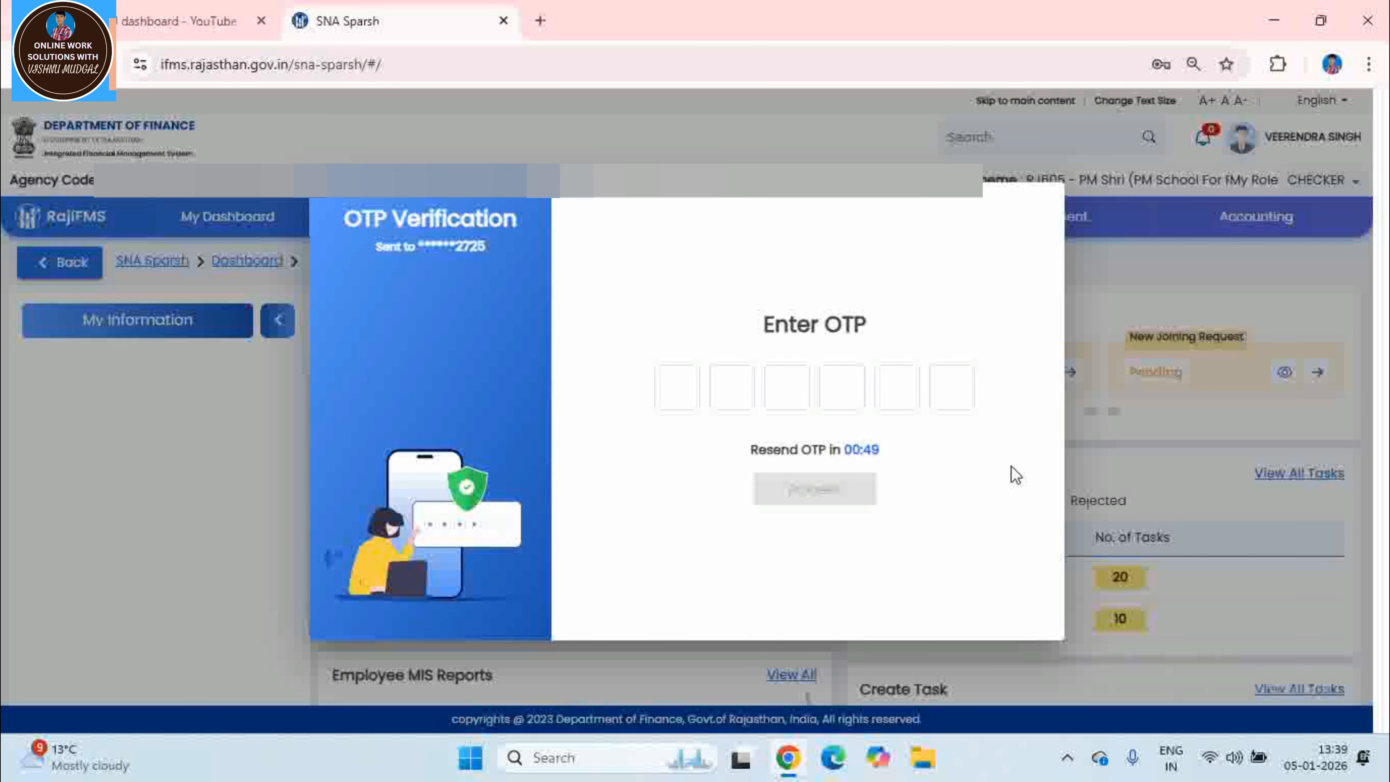
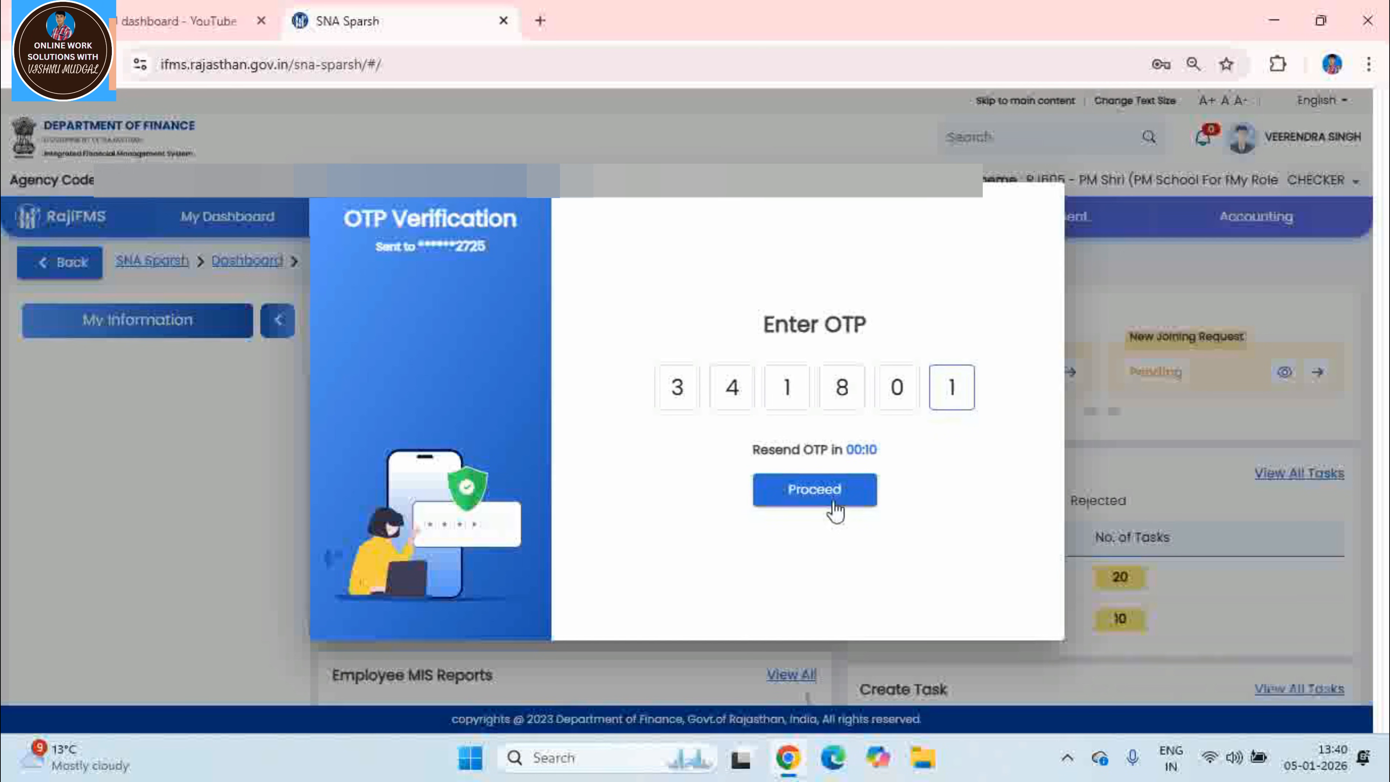
- Enter the six-digit verification OTP and proceed to the SNA Sparsh dashboard
click(820, 495)
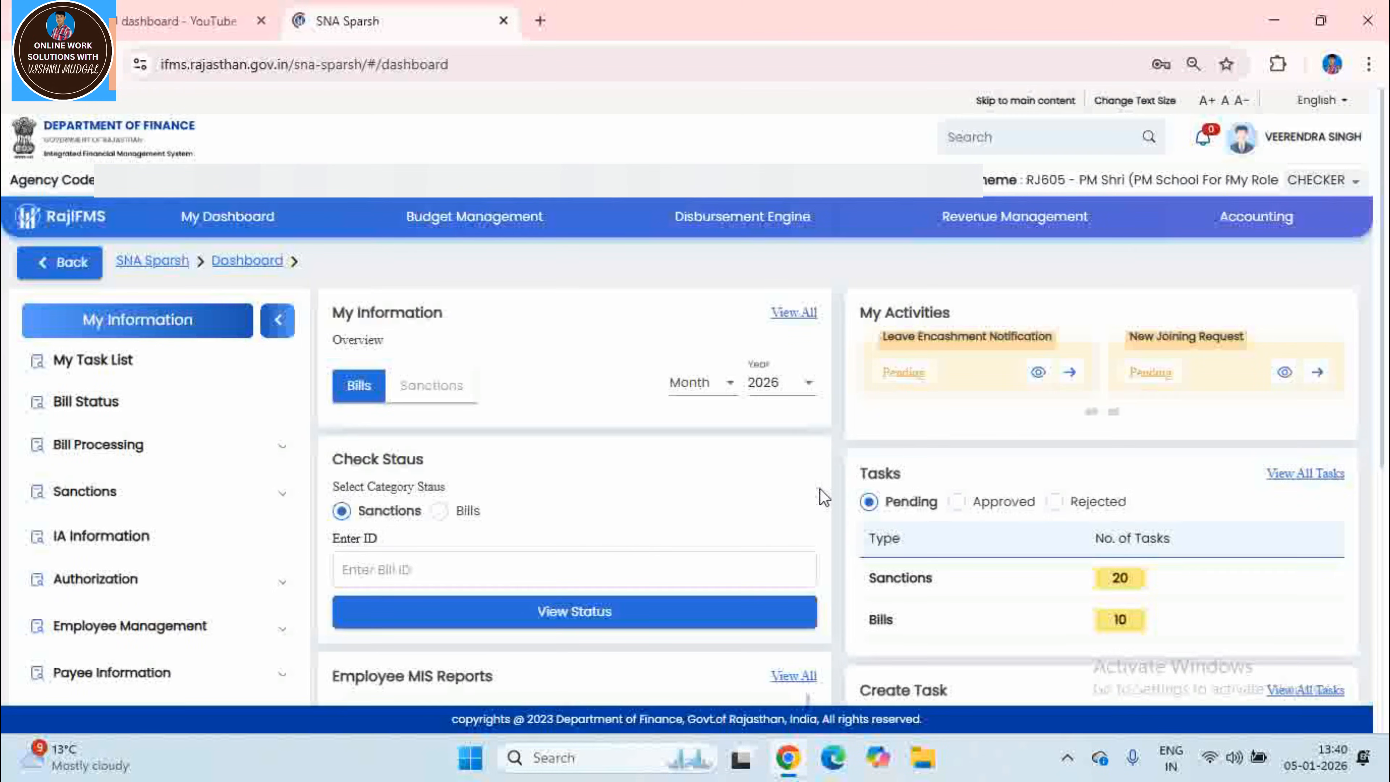
- Change the working role from CHECKER to MAKER on the SNA Sparsh dashboard
click(1339, 186)
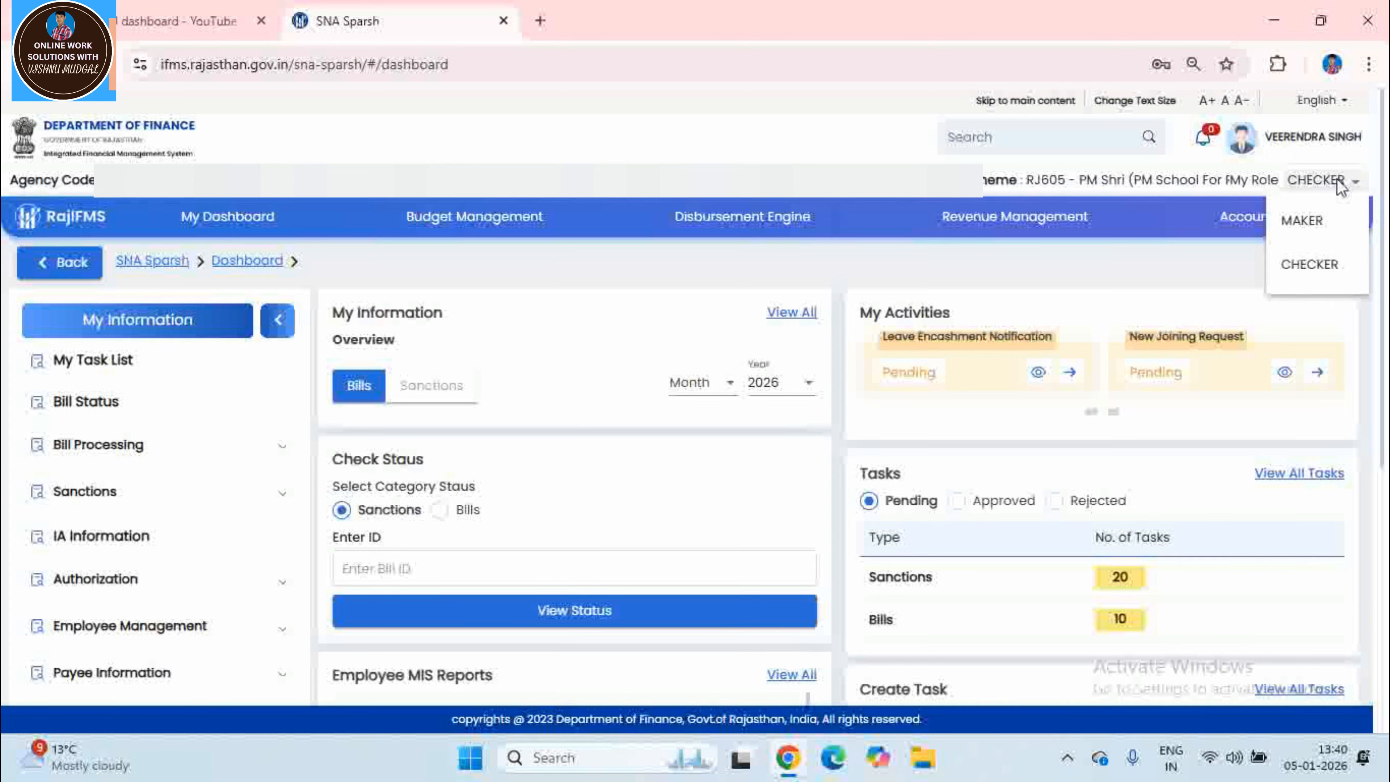
click(1320, 226)
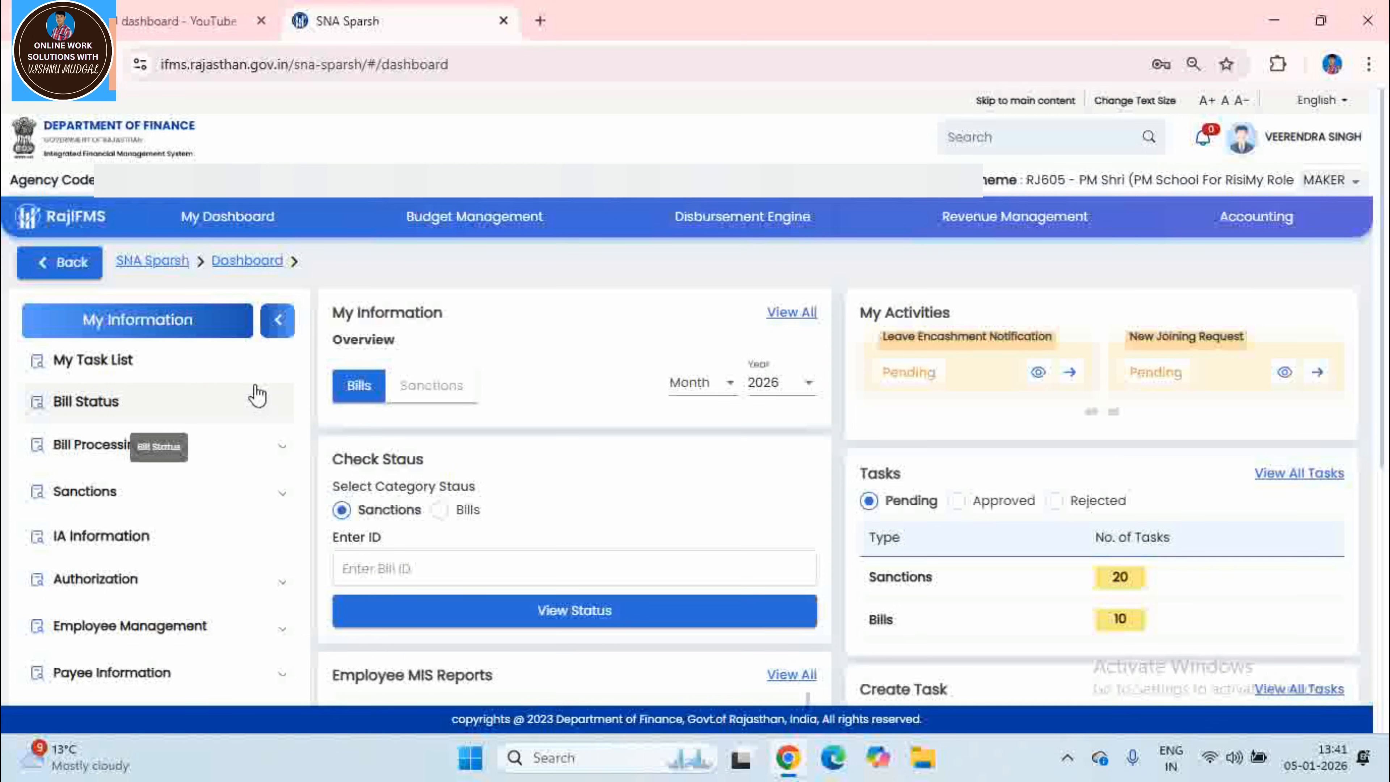
scroll(254, 395, down, 3)
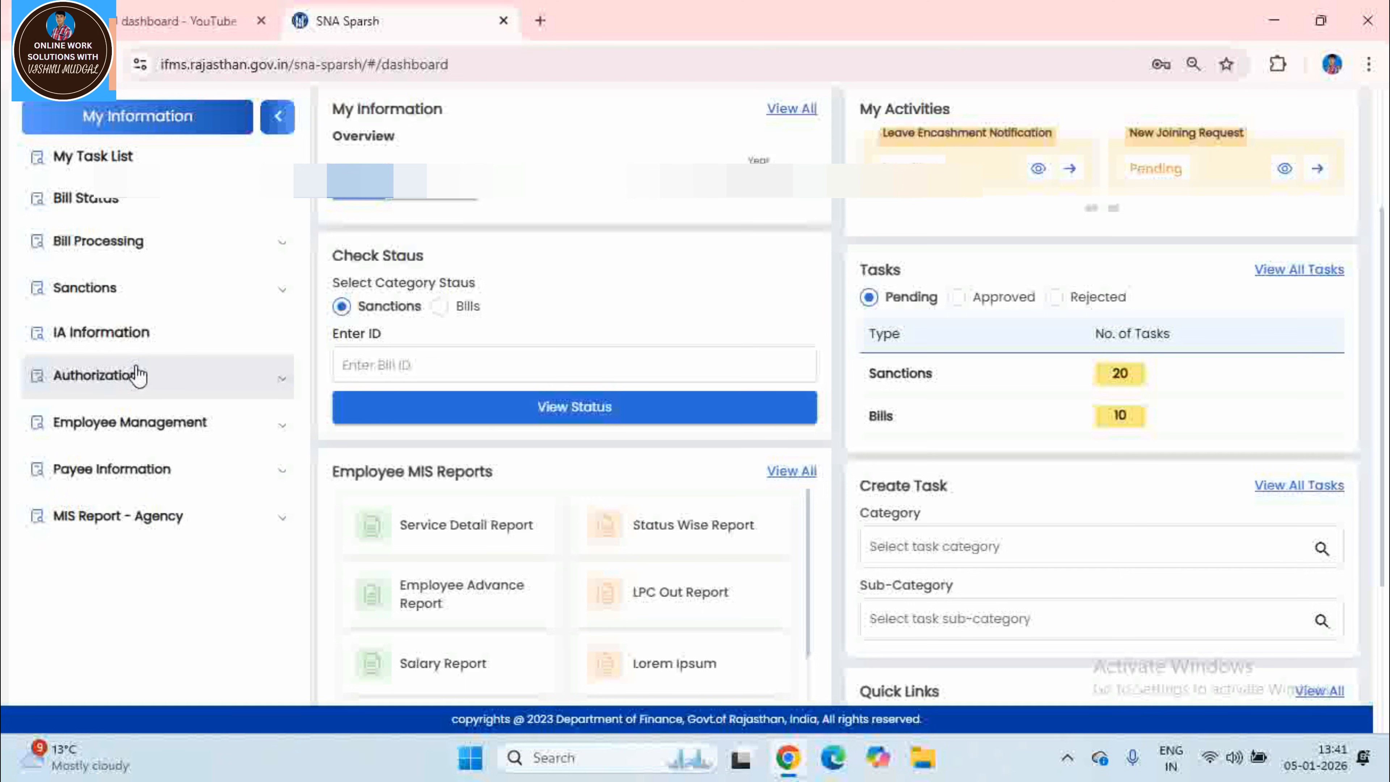
- Open IA Information showing balance ₹1,189,817.00, review budget head limits like 562927, then close them
click(100, 336)
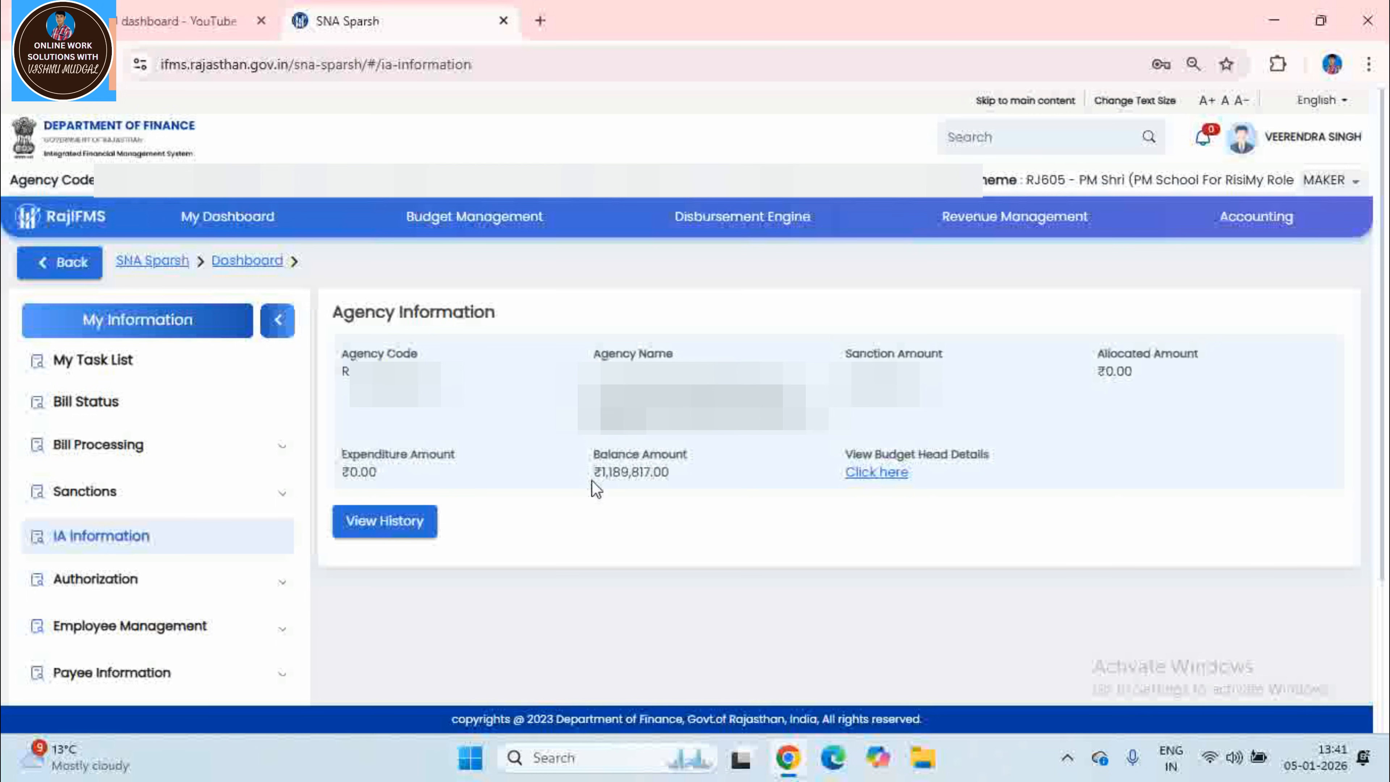
drag(568, 488, 601, 466)
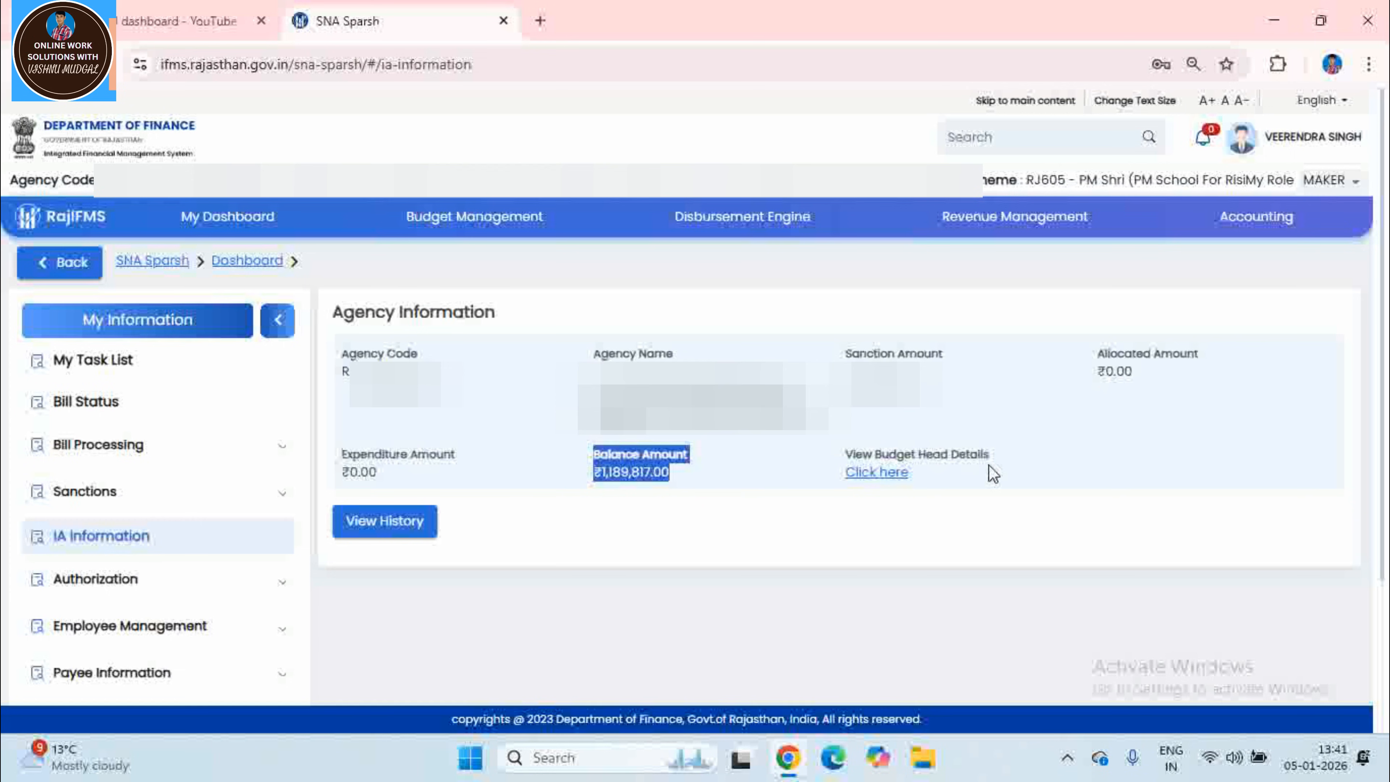
click(877, 474)
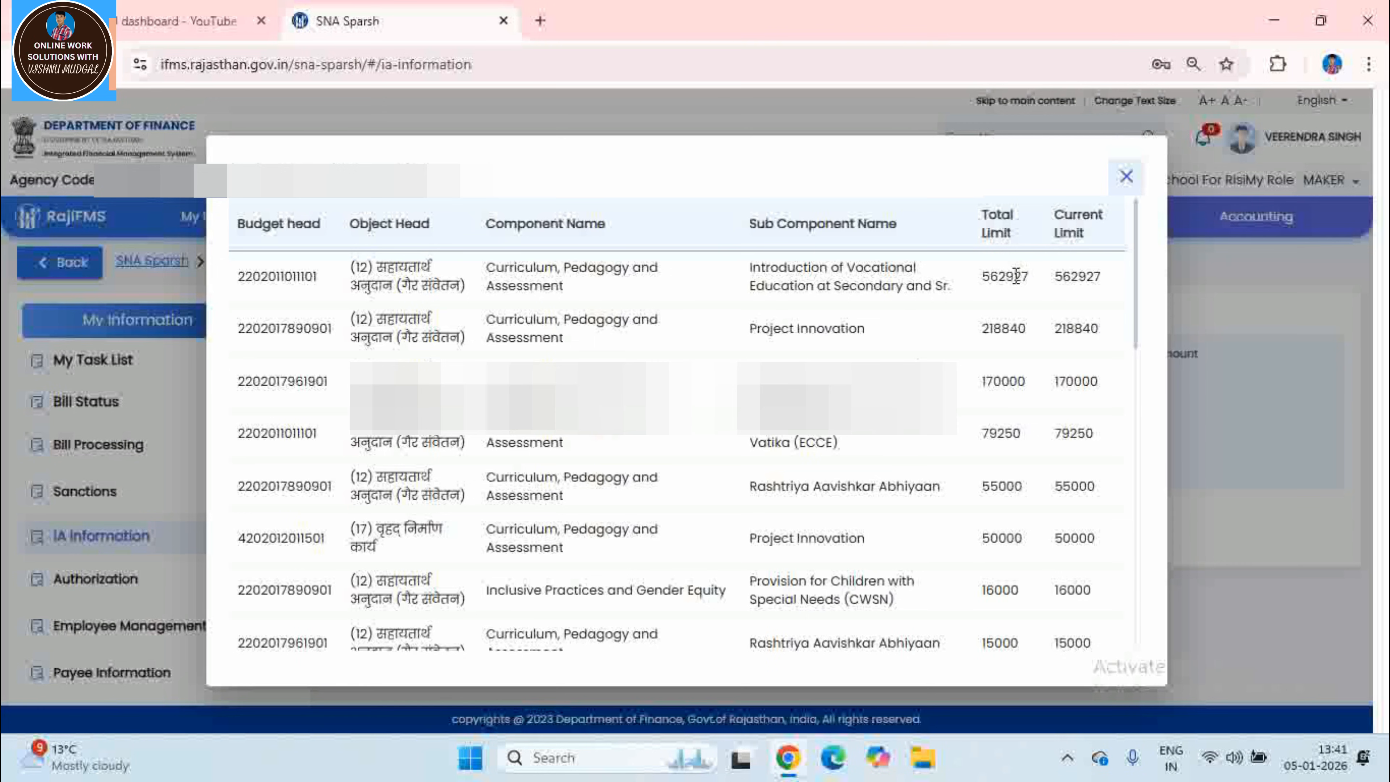
drag(1029, 273, 1126, 287)
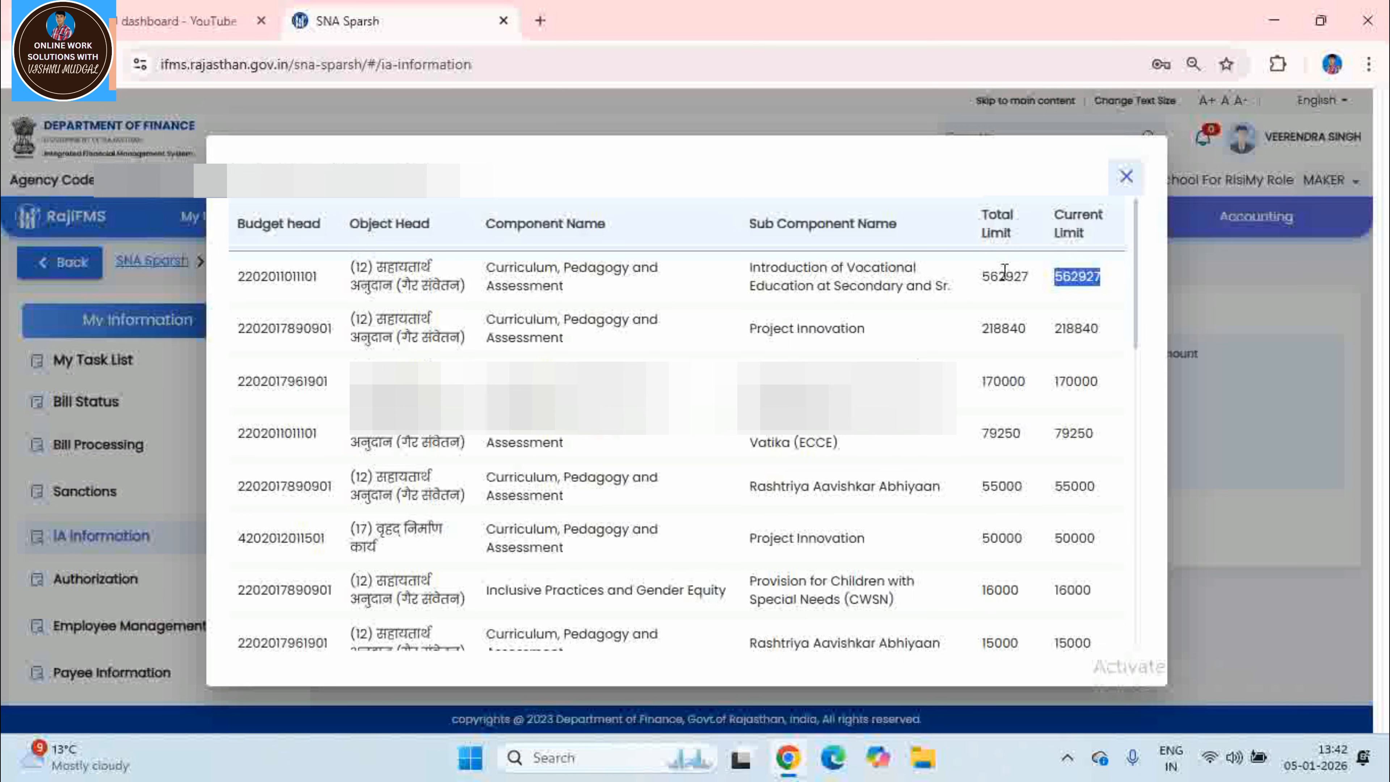
click(1126, 176)
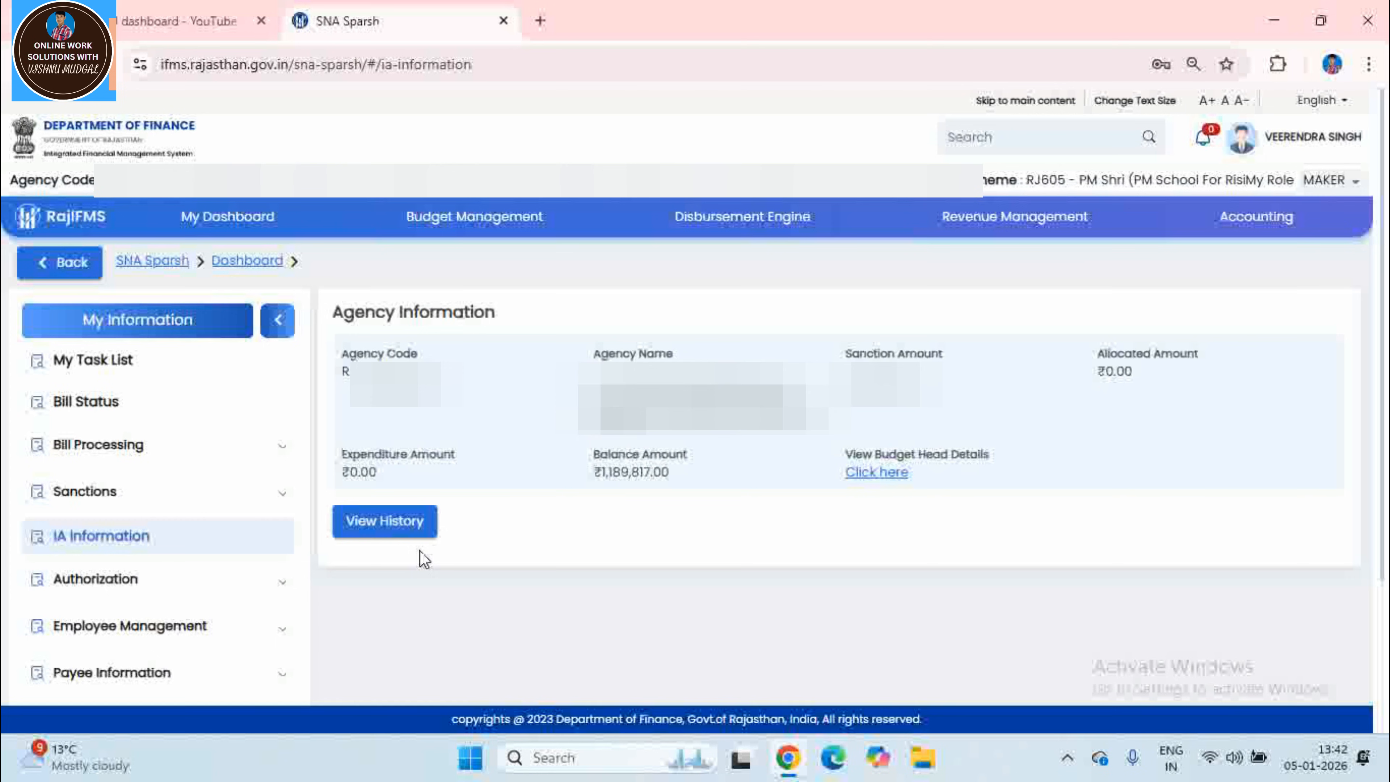
- View the Sanction Allowance History (170000 NTT, 25000 exposure visit) and expand Bill Processing
scroll(567, 541, down, 2)
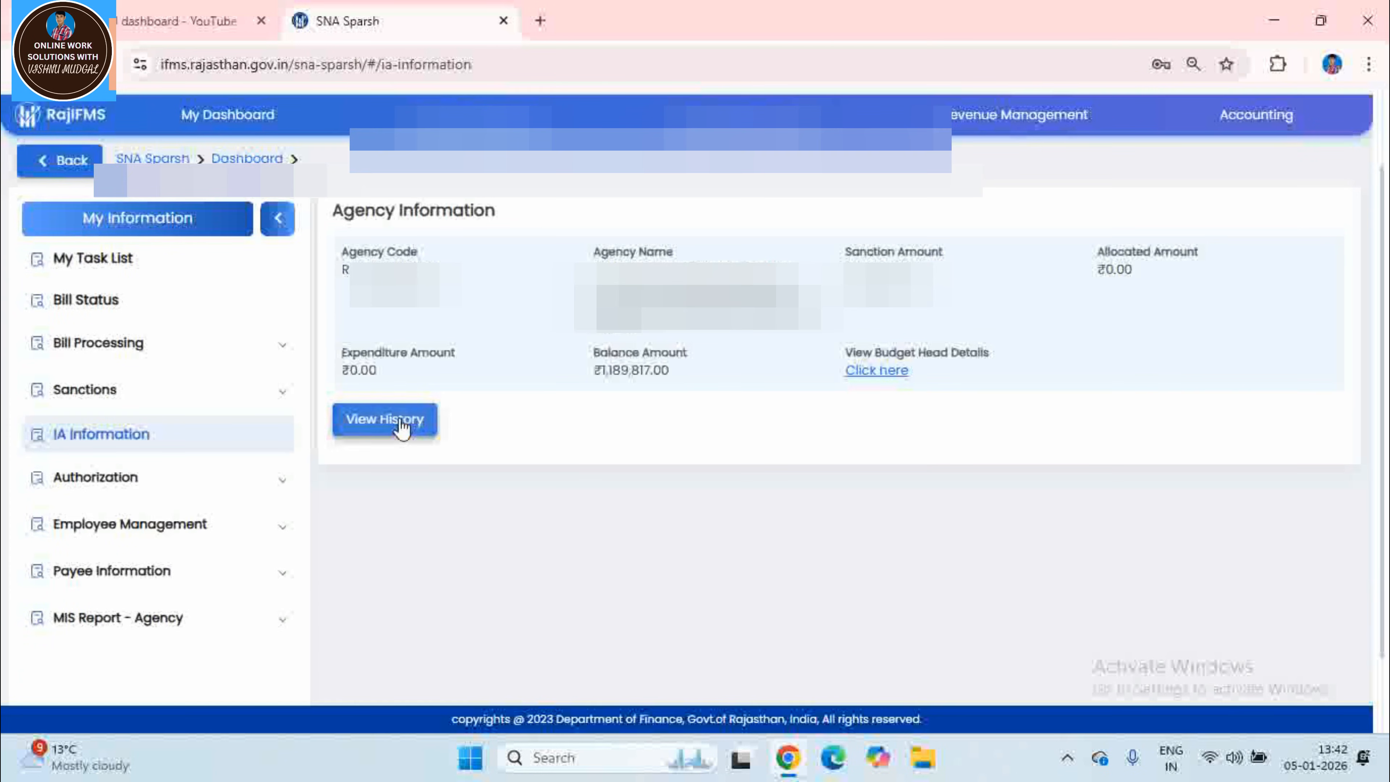
click(401, 426)
scroll(1131, 549, down, 3)
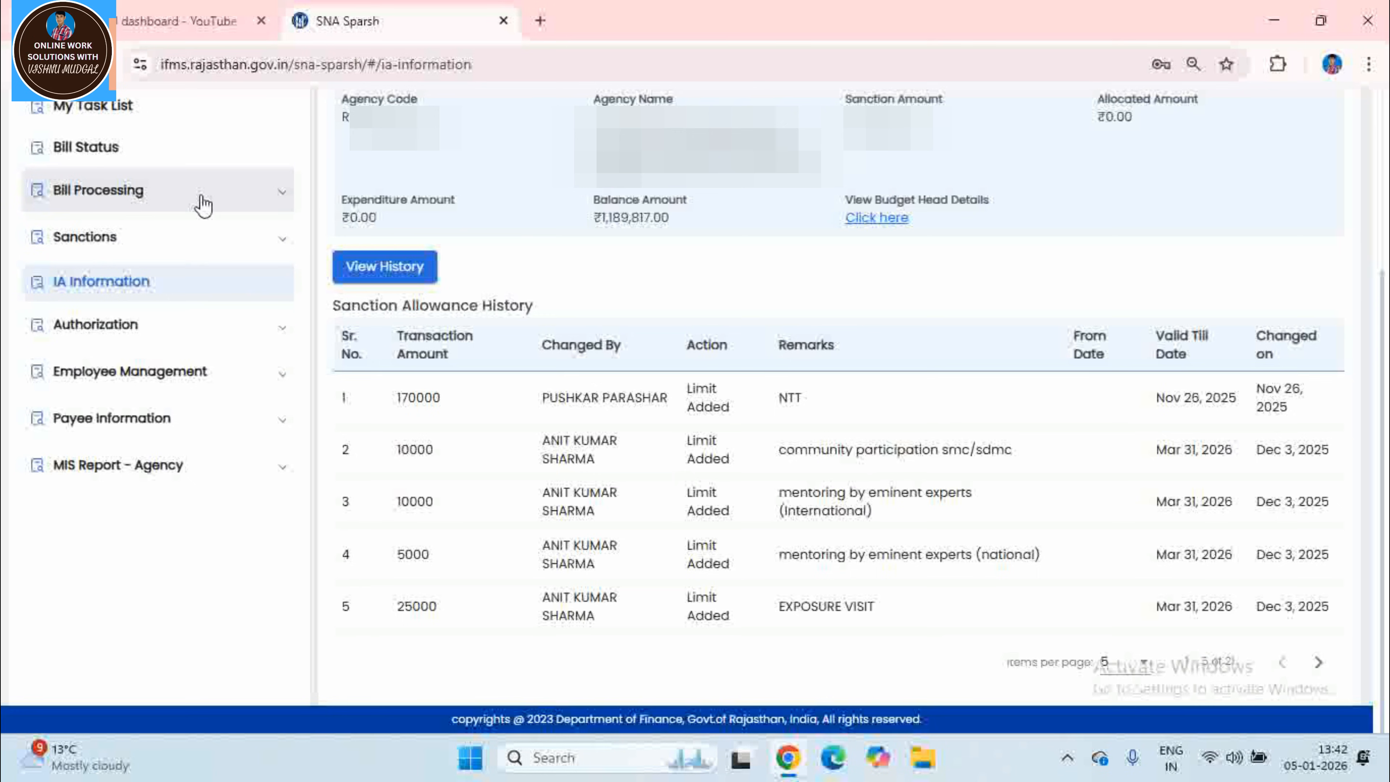
click(203, 204)
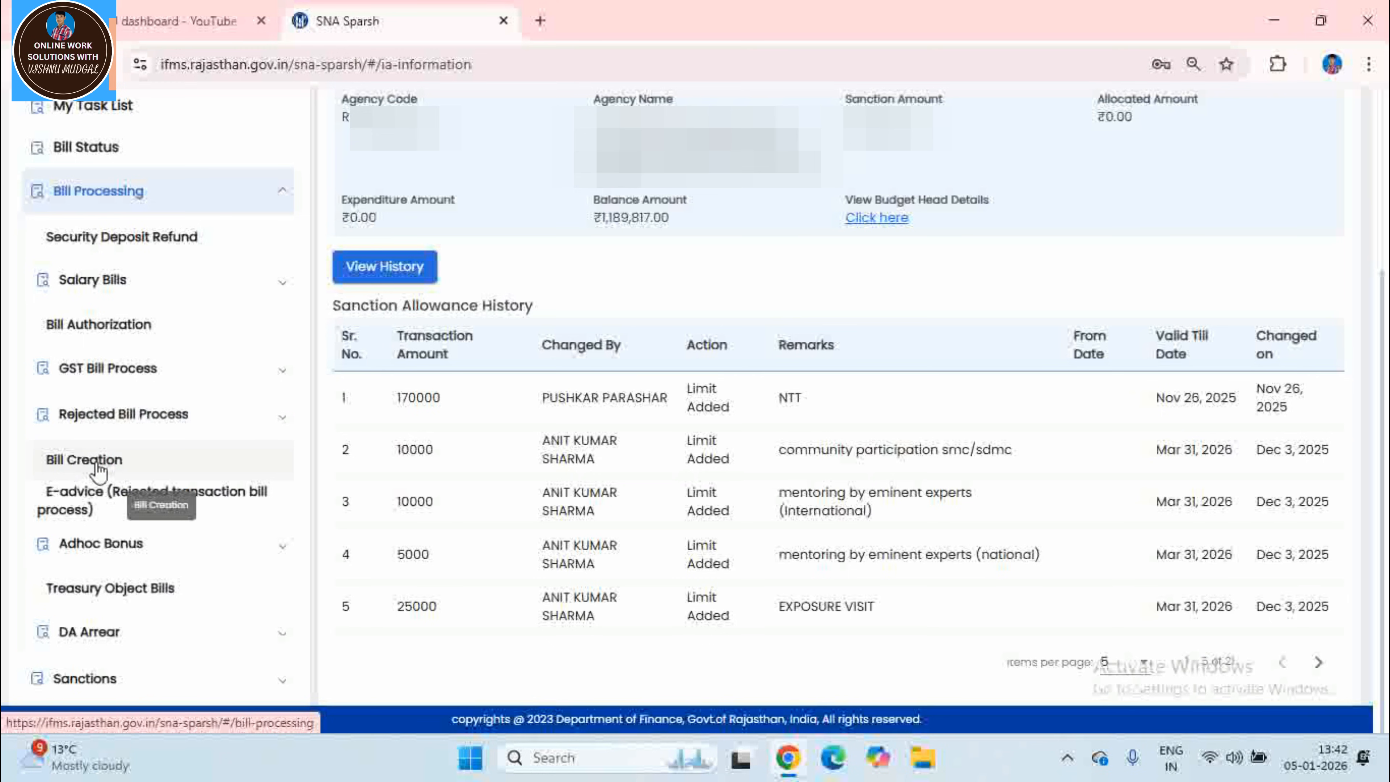
click(98, 465)
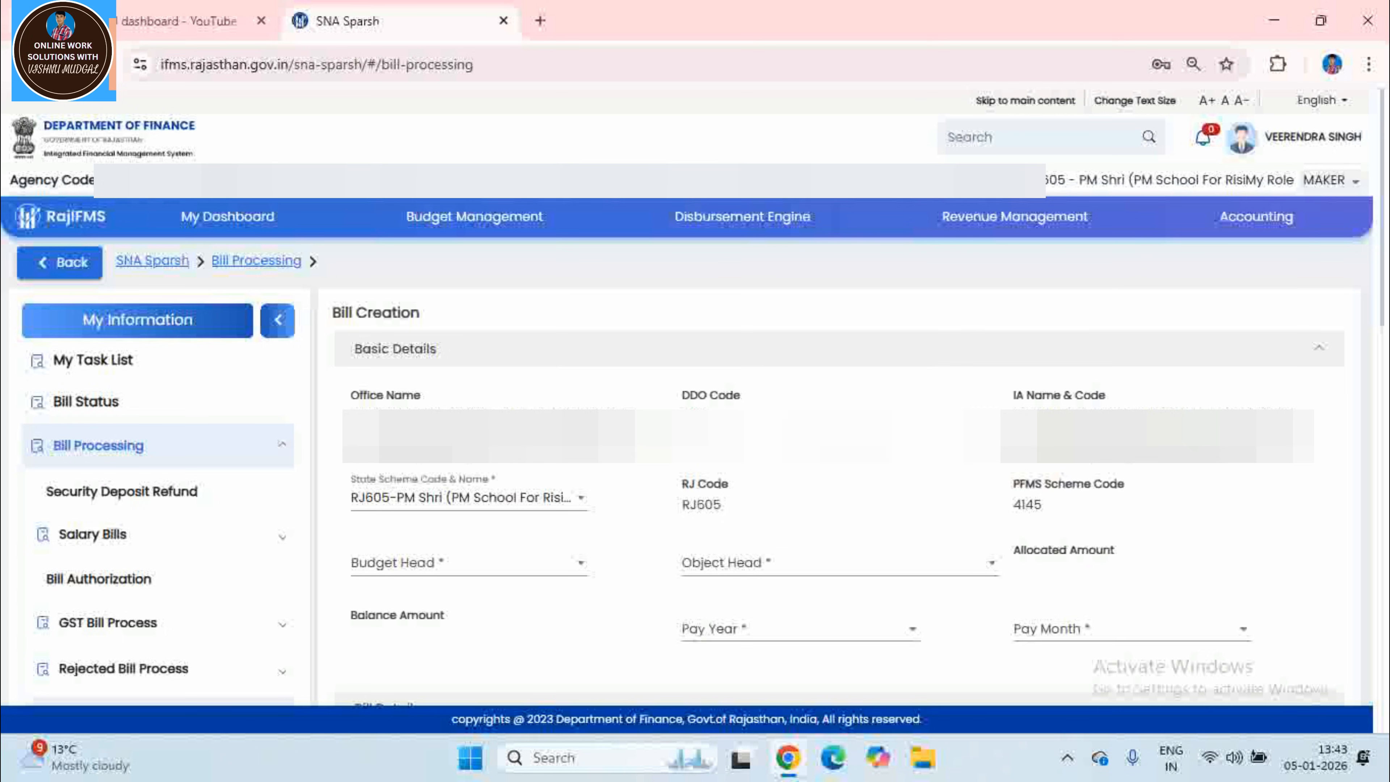
click(449, 506)
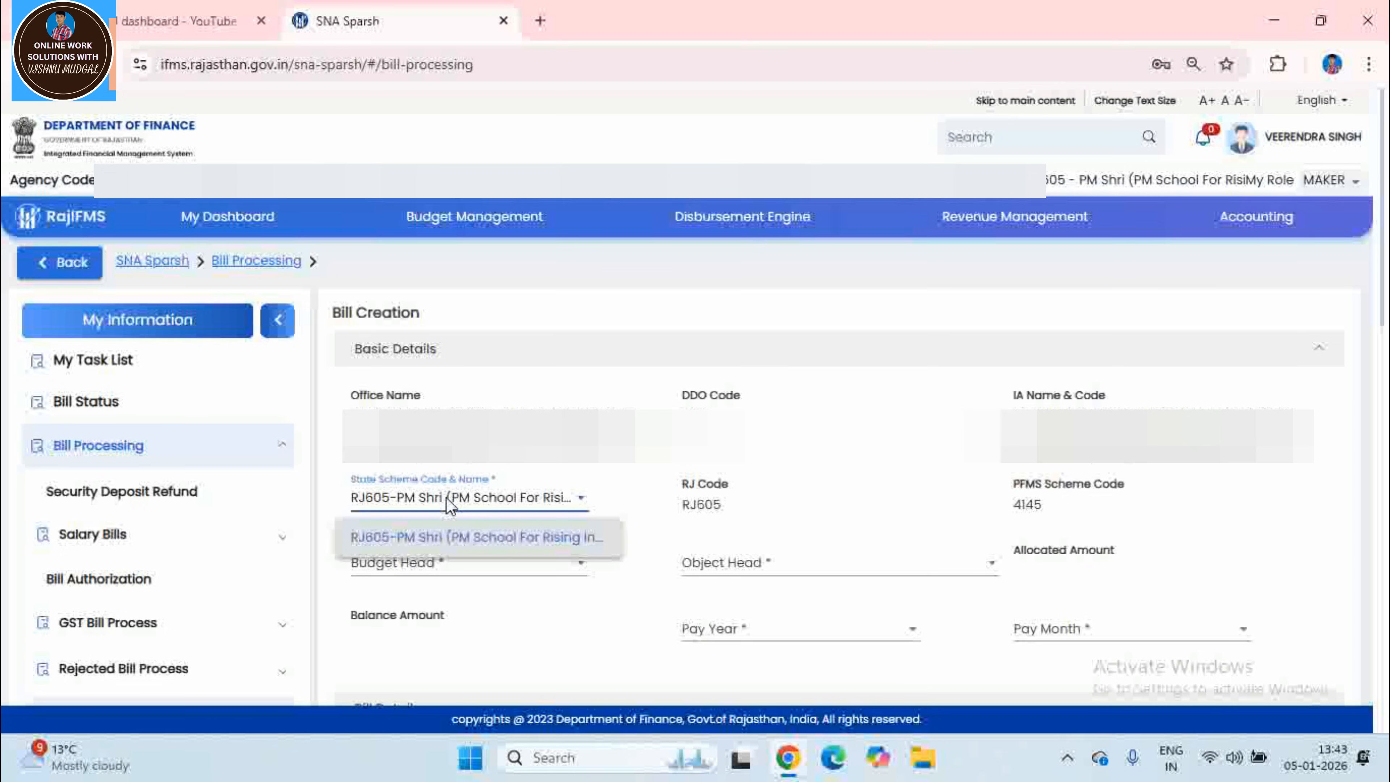
click(464, 539)
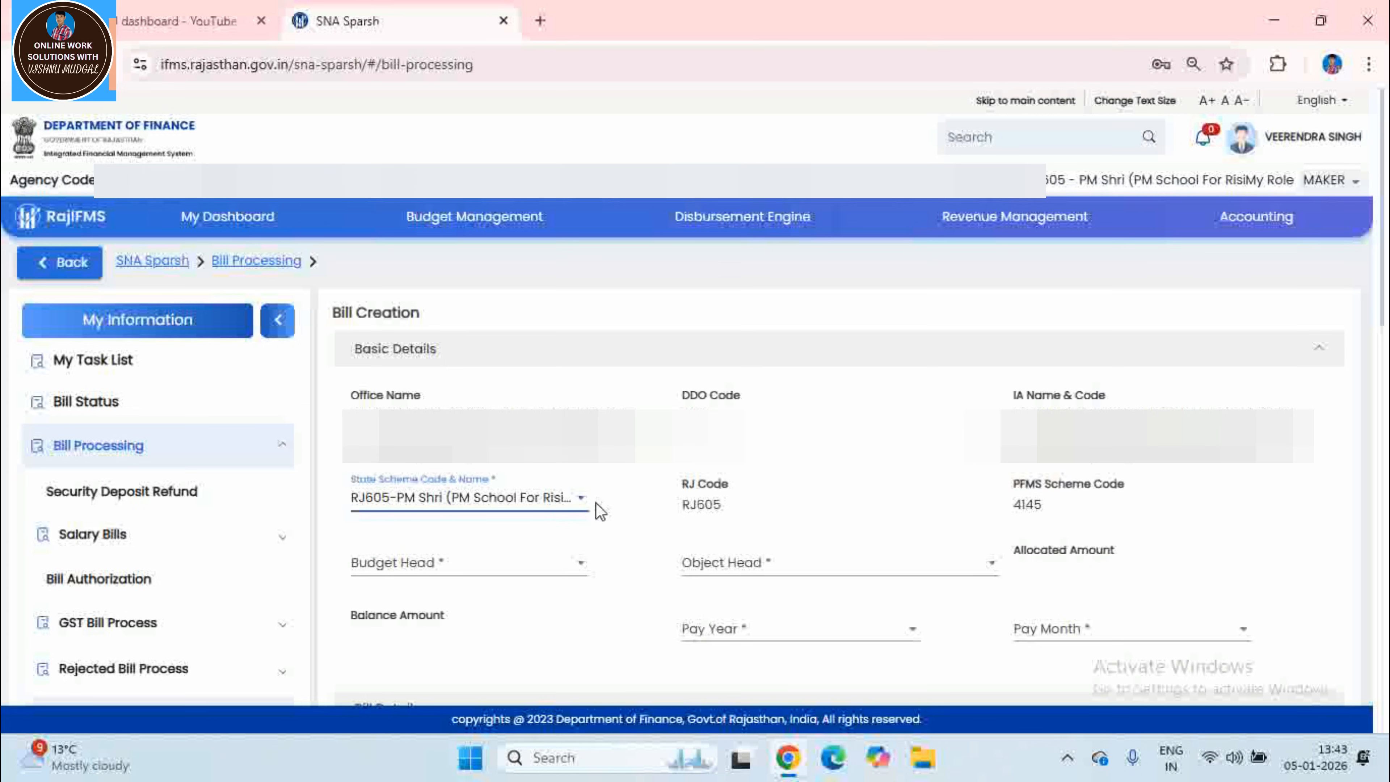
click(542, 569)
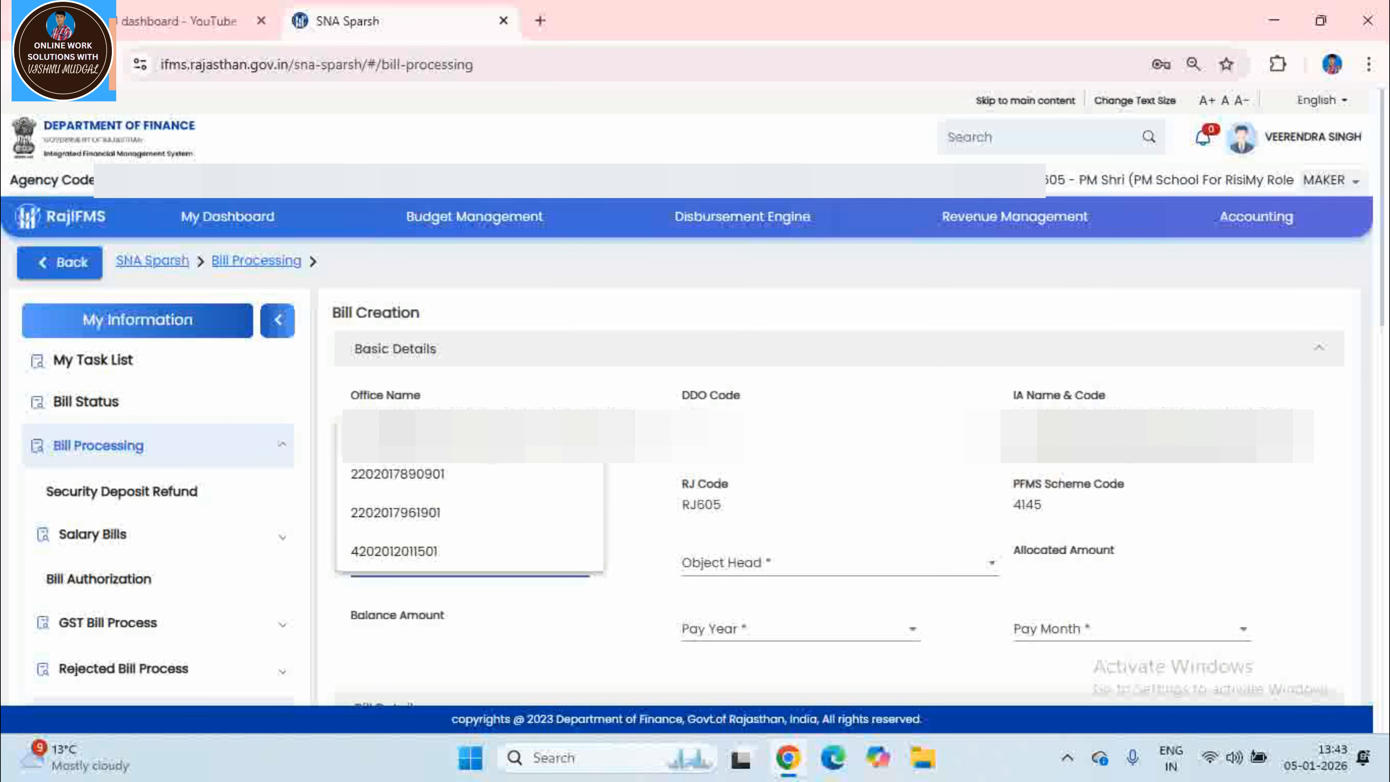
click(482, 451)
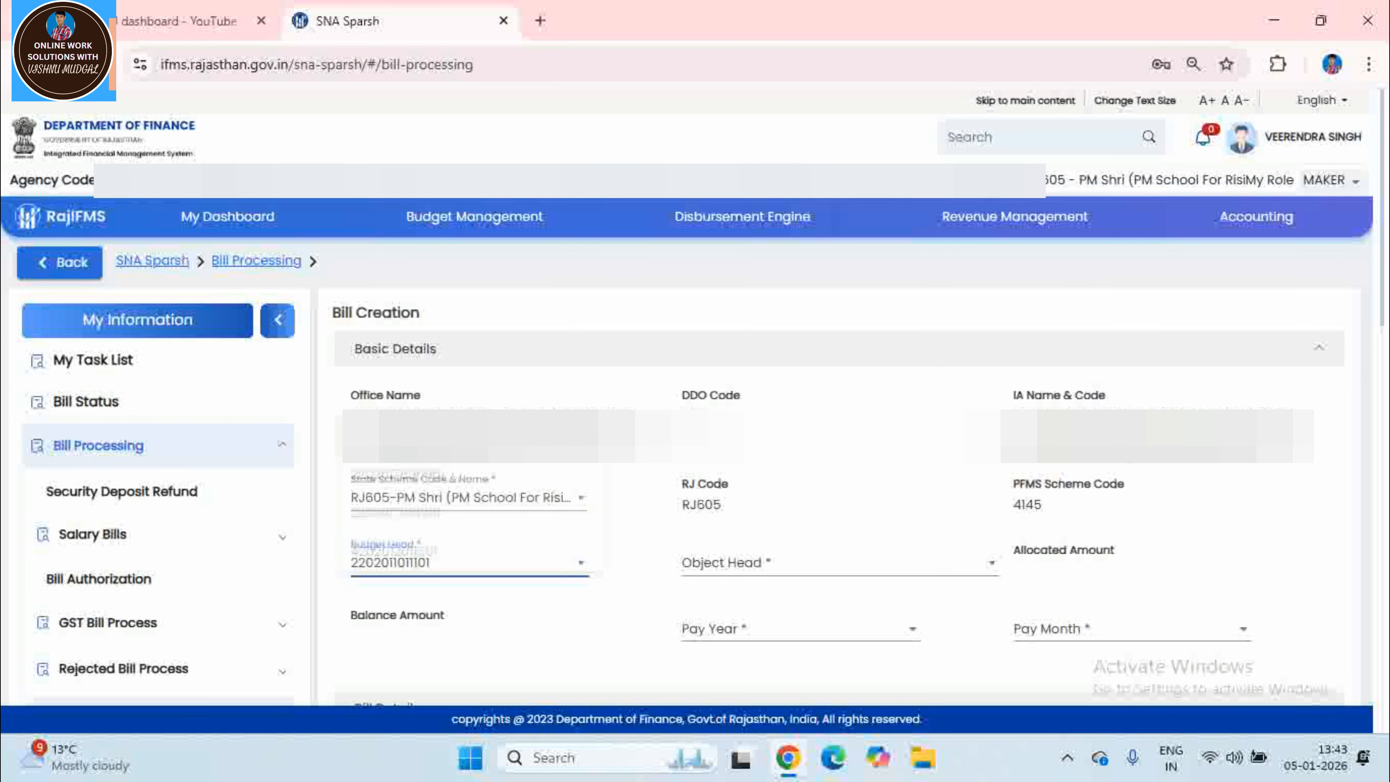
click(783, 569)
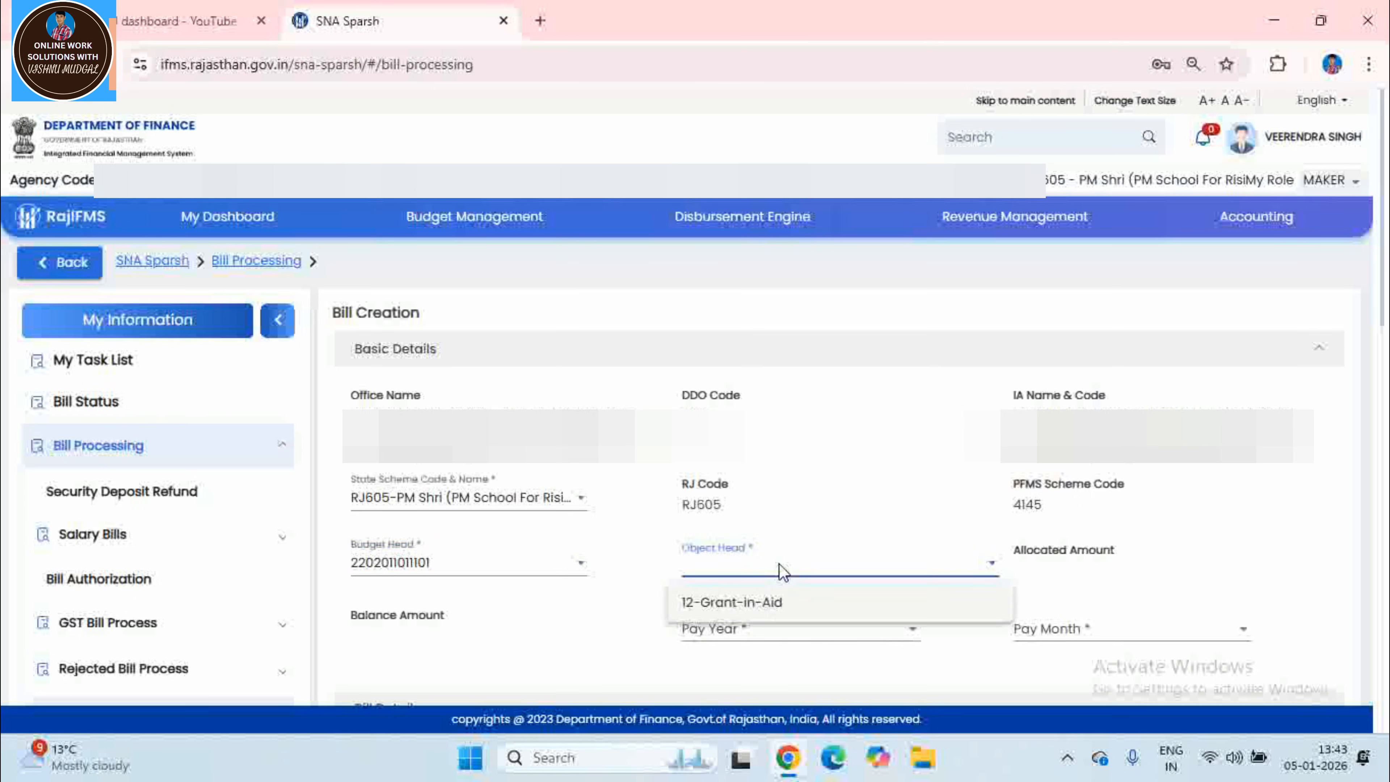
click(768, 604)
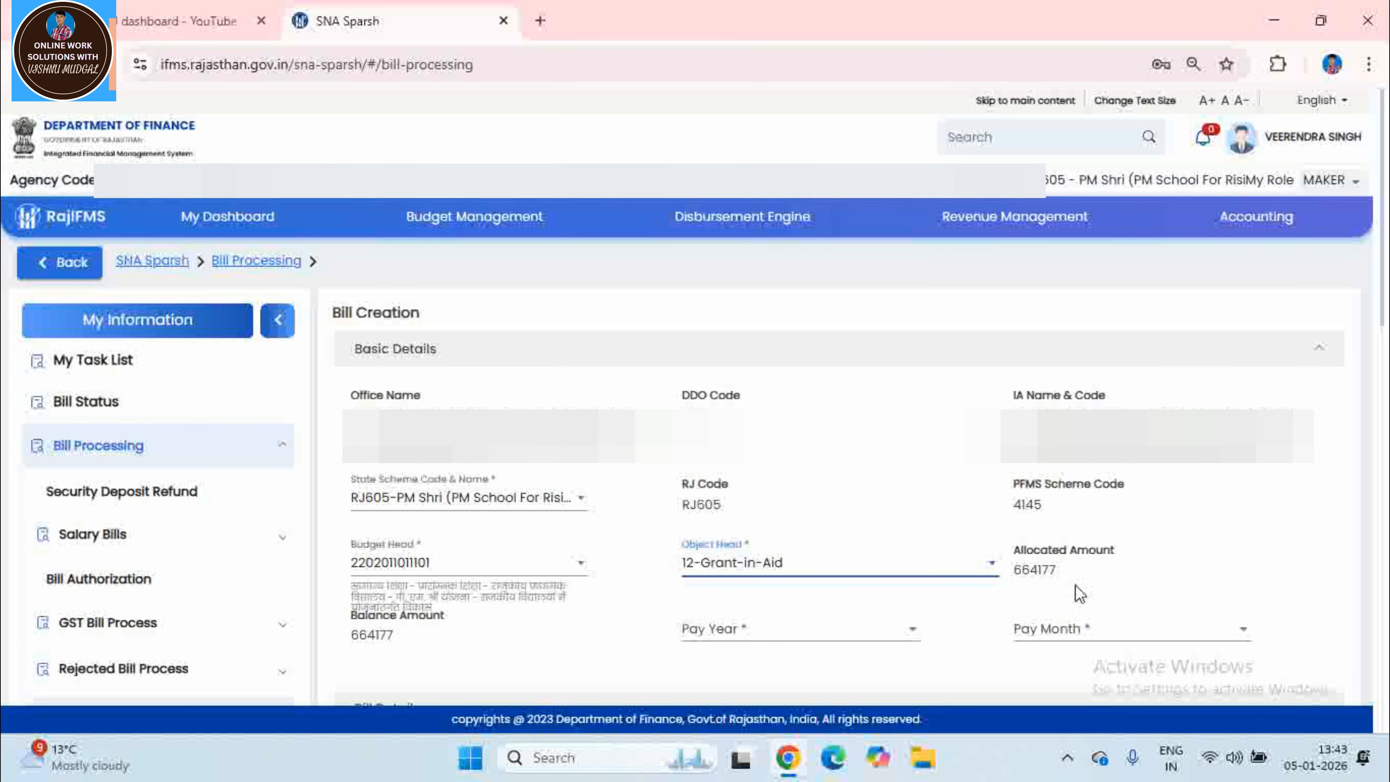
- Choose 2026 as the pay year and January as the pay month
scroll(897, 592, down, 3)
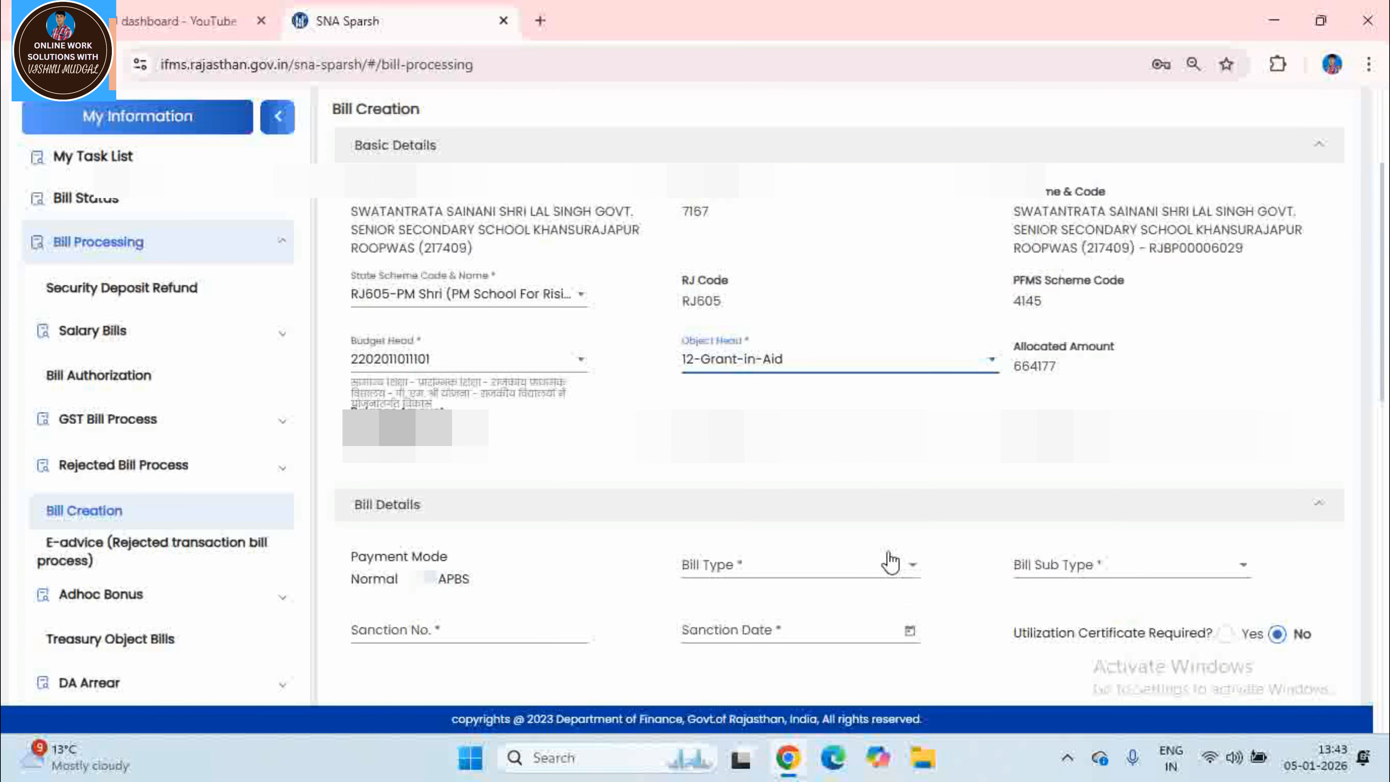
click(849, 434)
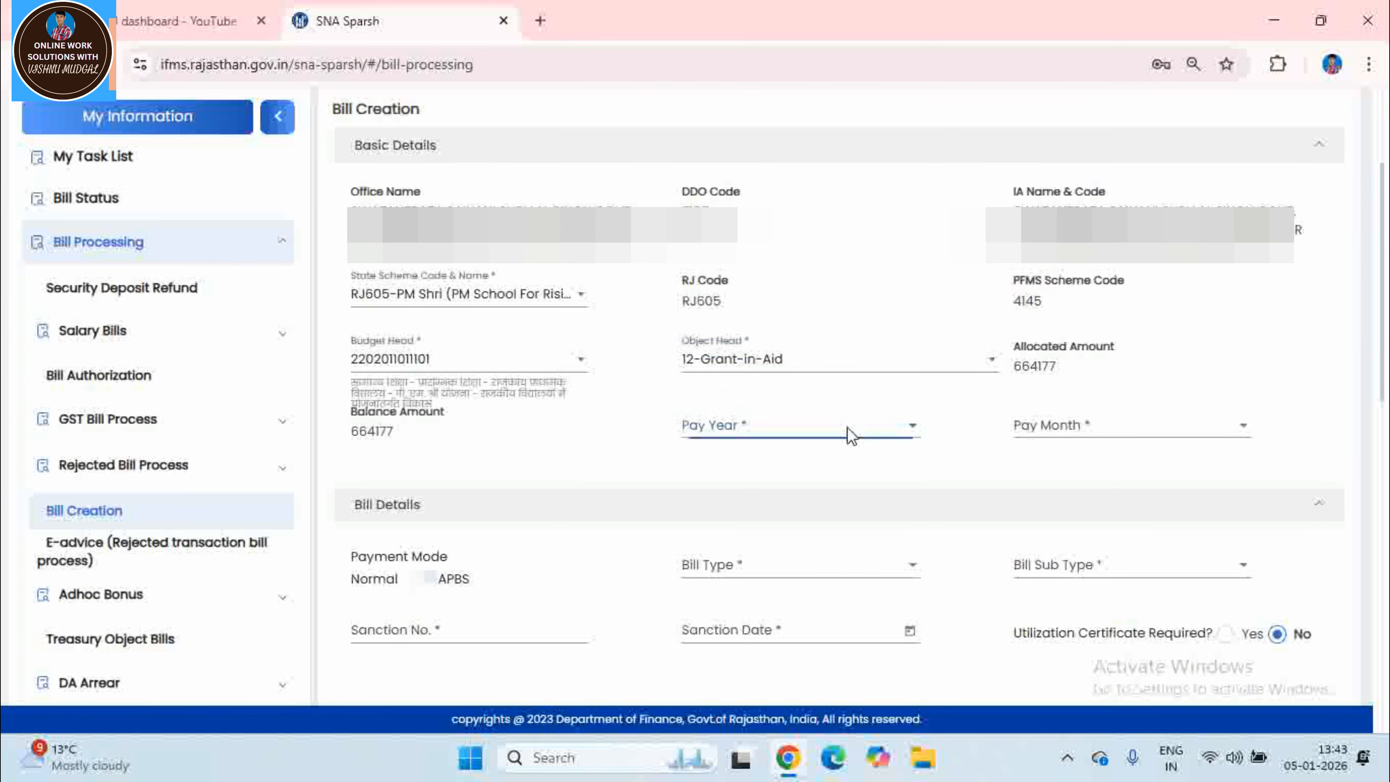
click(750, 510)
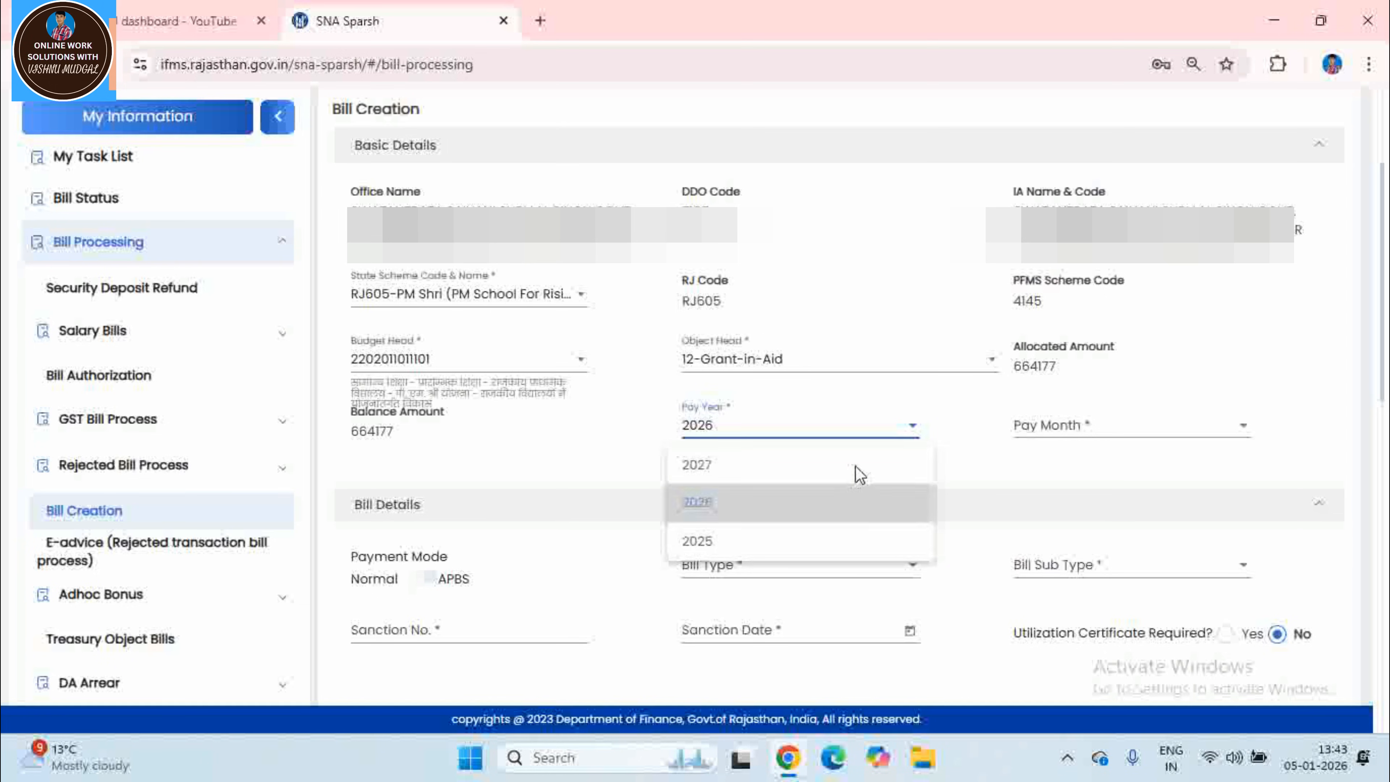
click(1063, 430)
click(1018, 465)
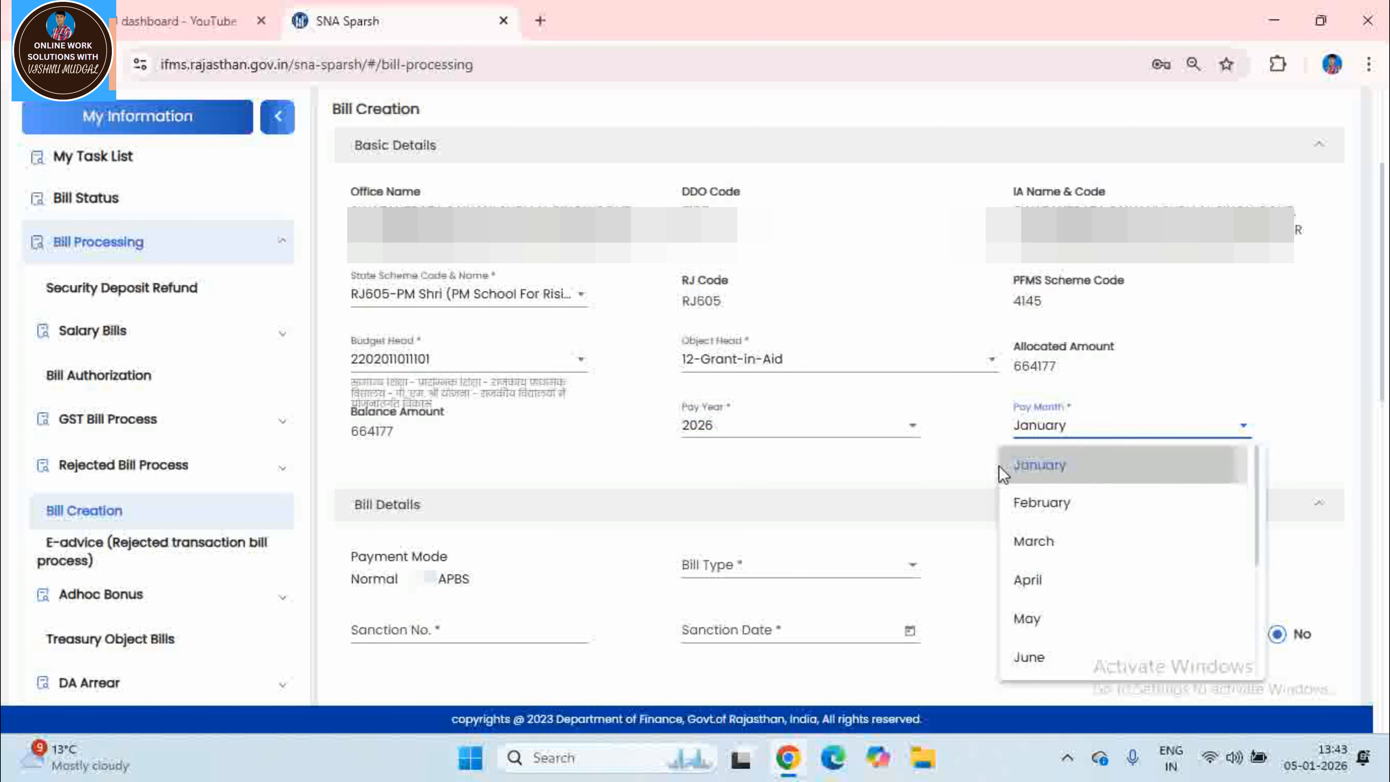
scroll(646, 496, down, 5)
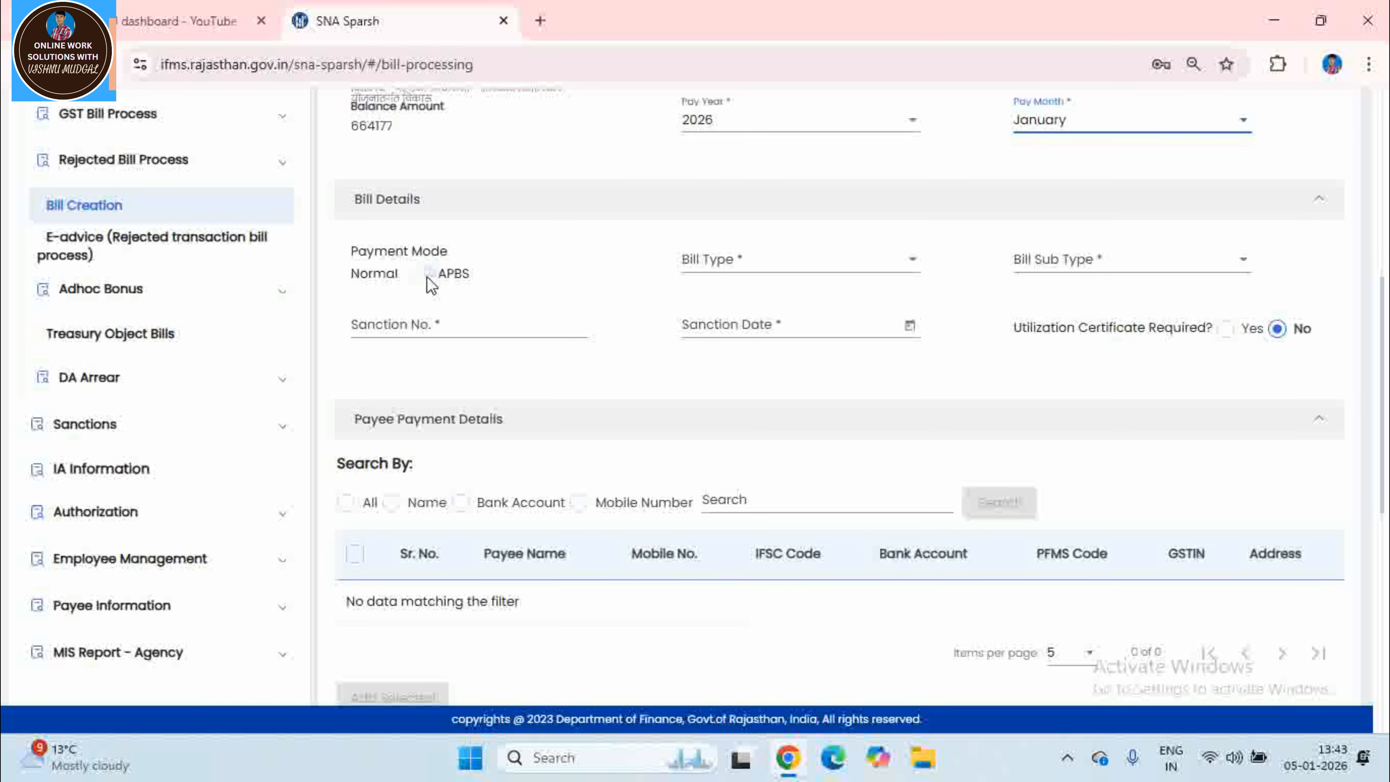
- Set the bill type to Grant In Aid and the bill sub type to SNA Sparsh
click(738, 268)
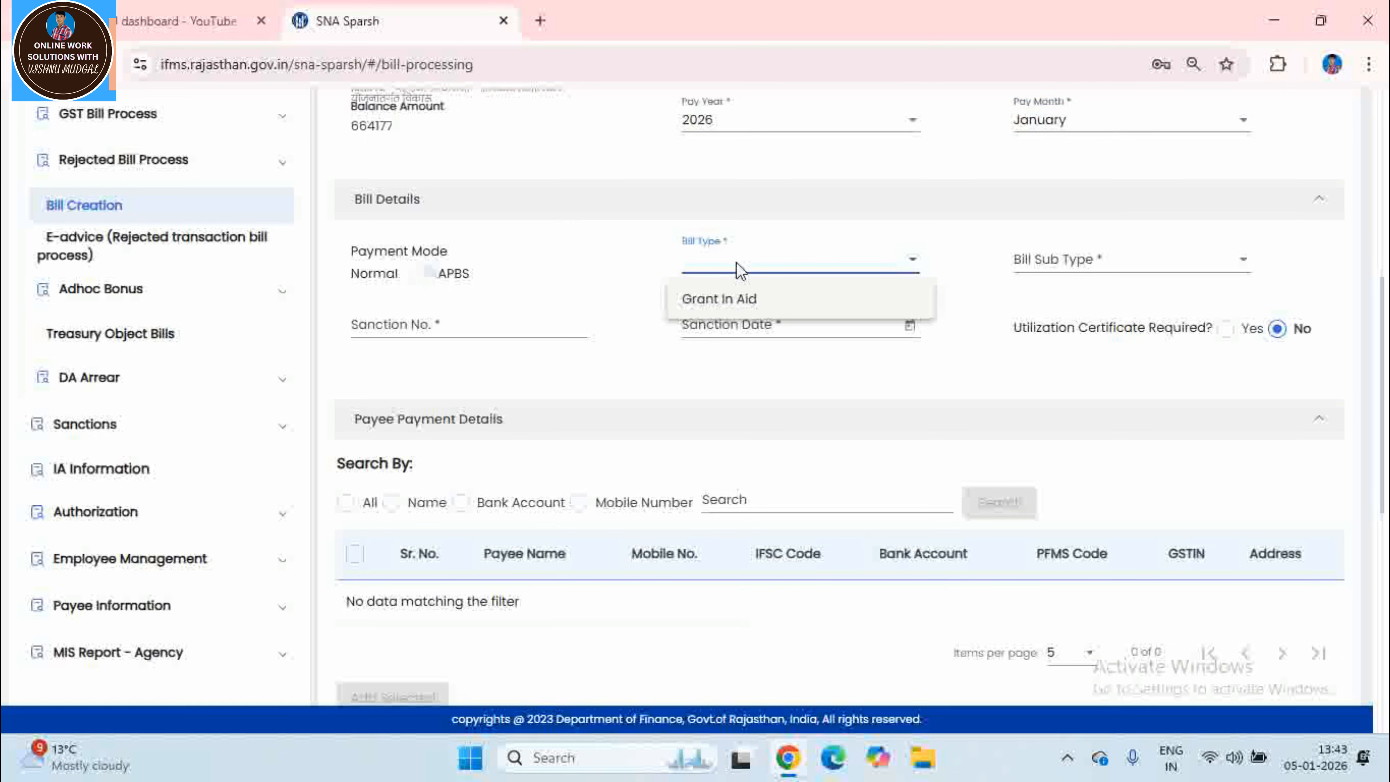
click(736, 300)
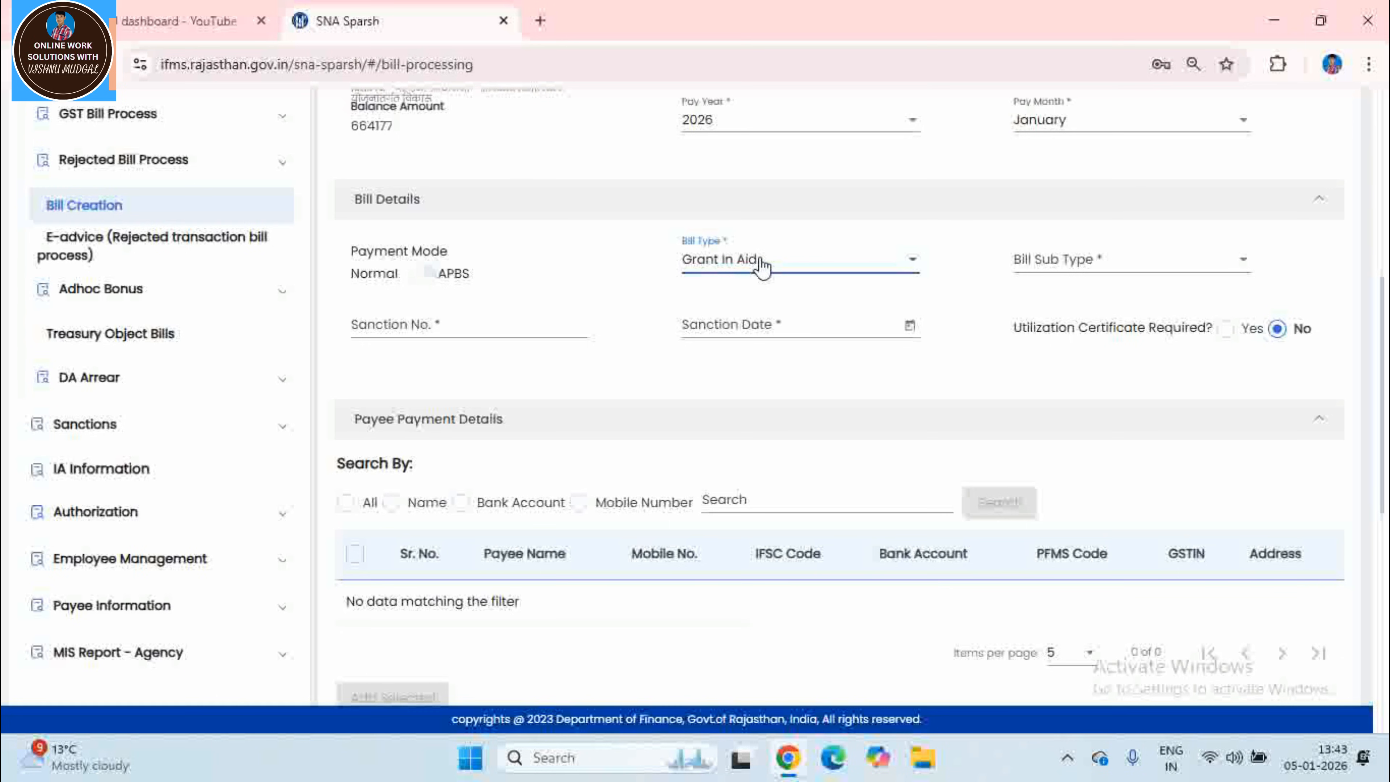
click(1047, 268)
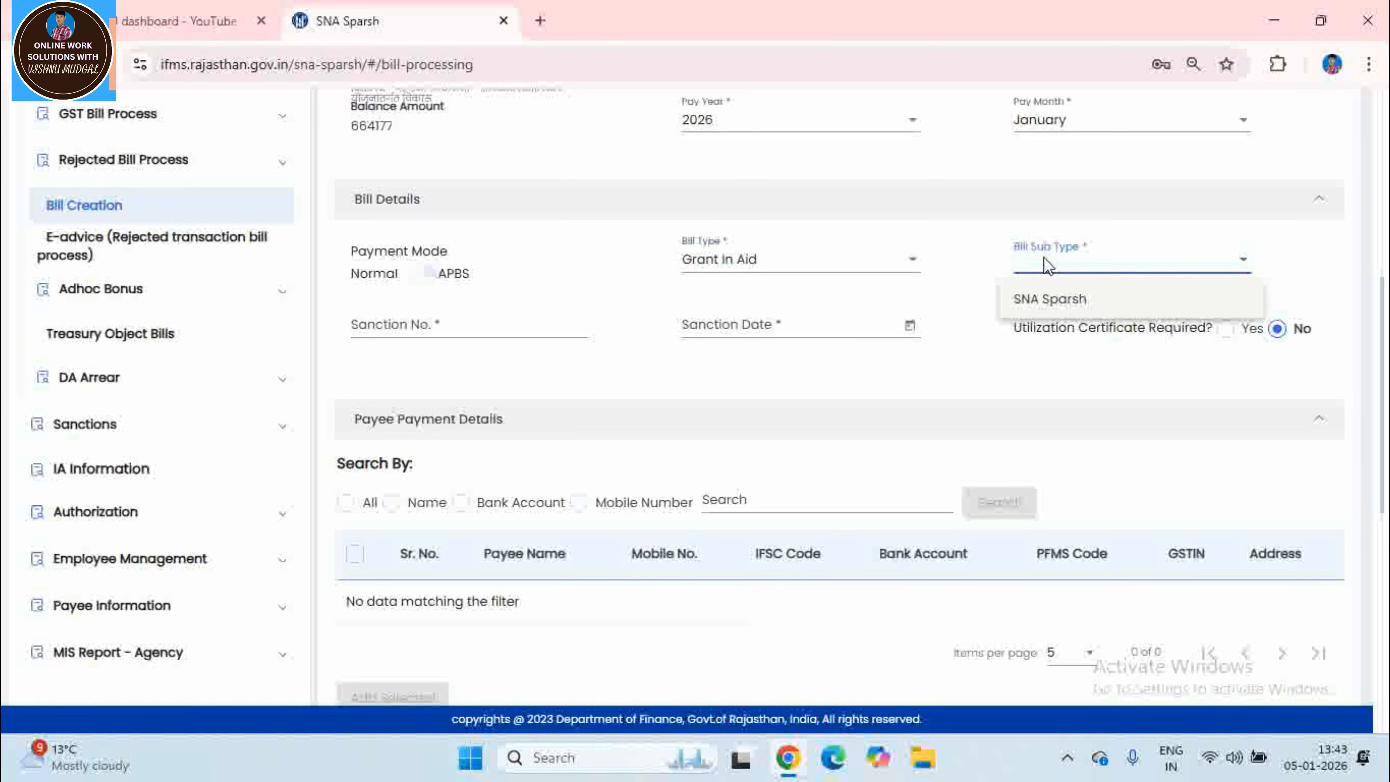
click(1047, 299)
- Enter sanction number 1460 dated 5/1/2026, leaving Utilization Certificate at No
click(470, 324)
text(1460)
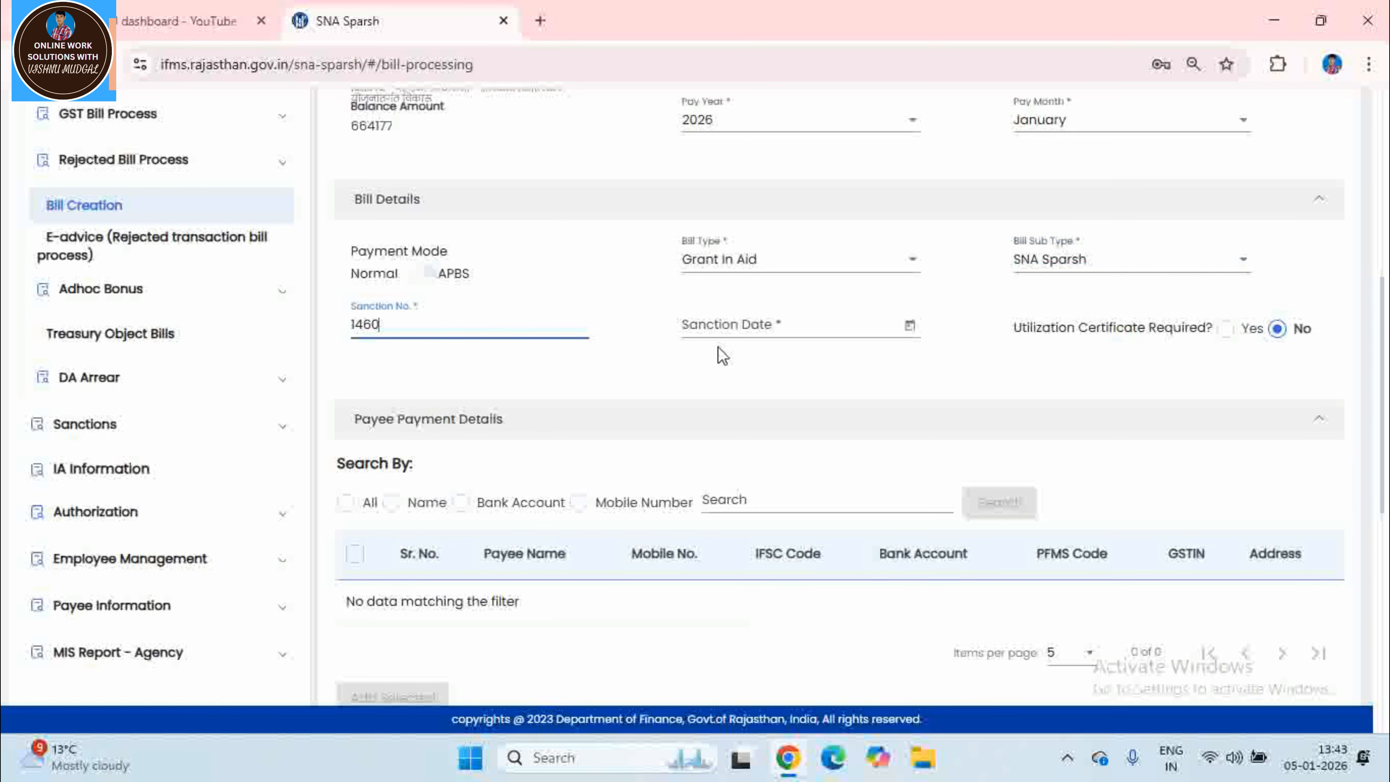
click(919, 325)
click(707, 497)
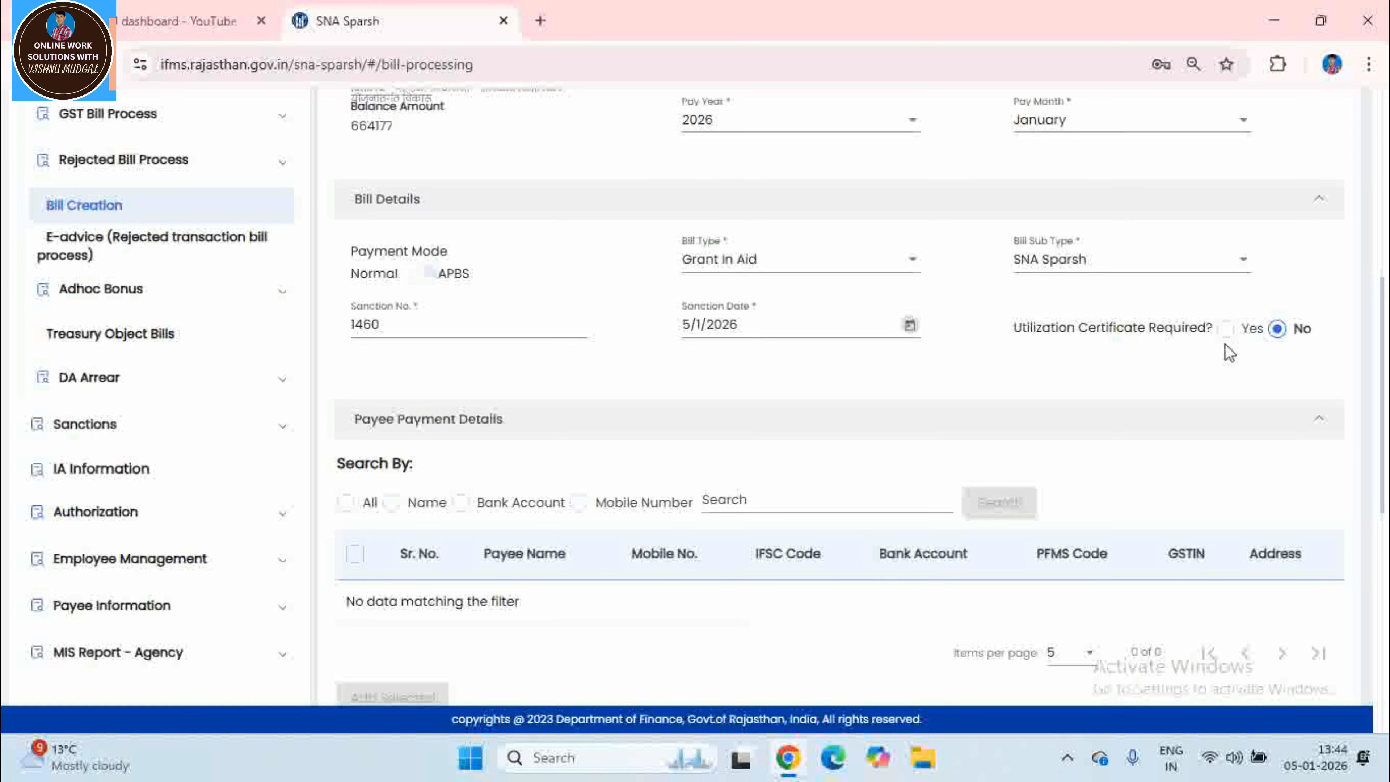
click(1226, 330)
click(1276, 329)
scroll(432, 422, down, 2)
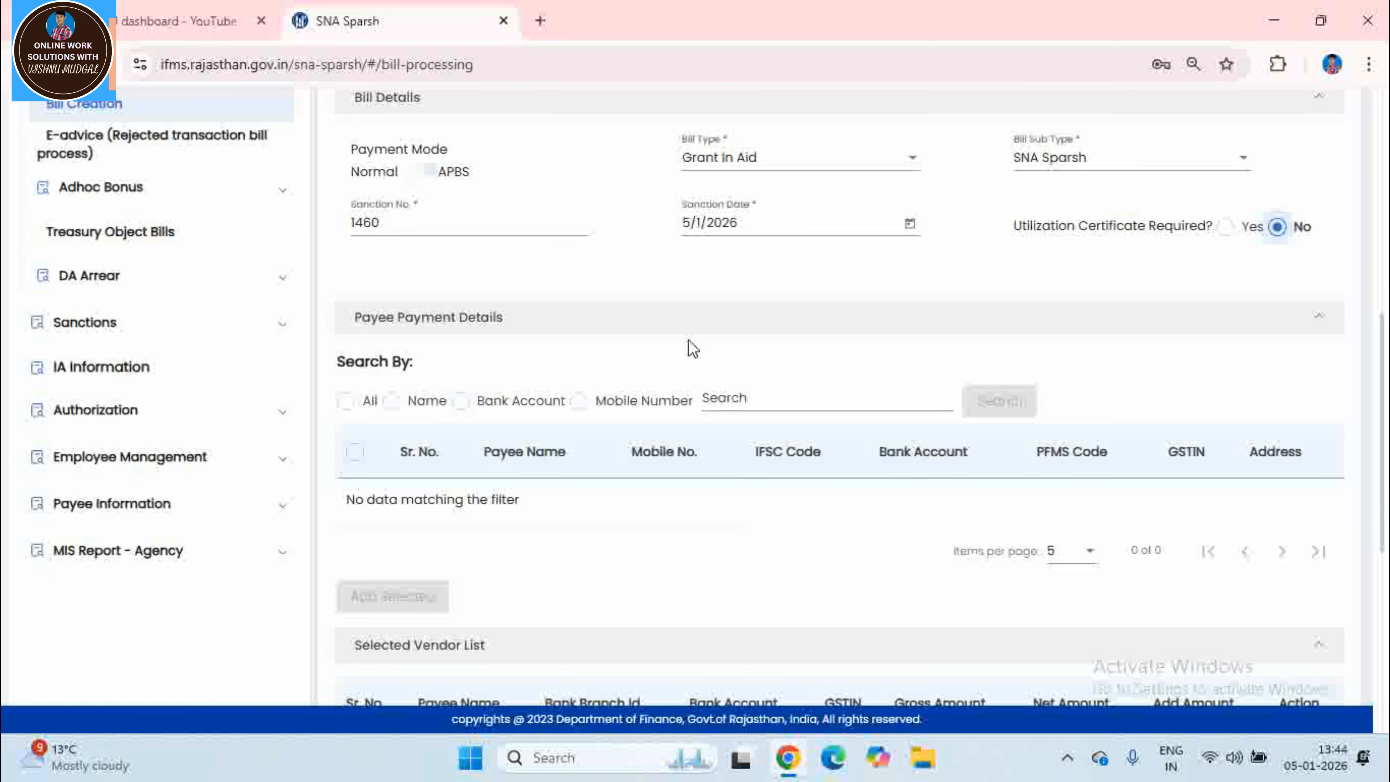
click(1299, 321)
- Search payees by bank account and add the second match to the Selected Vendor List
click(1299, 323)
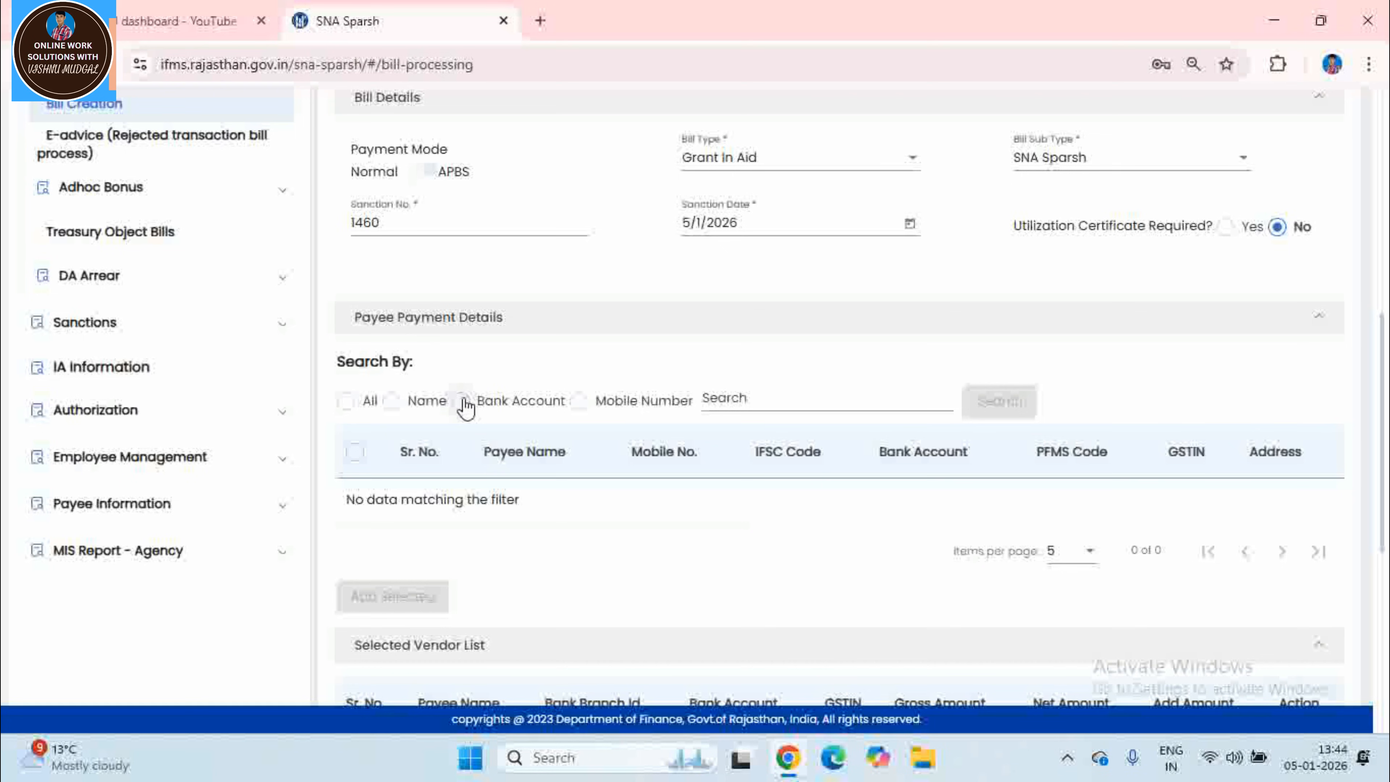
click(466, 407)
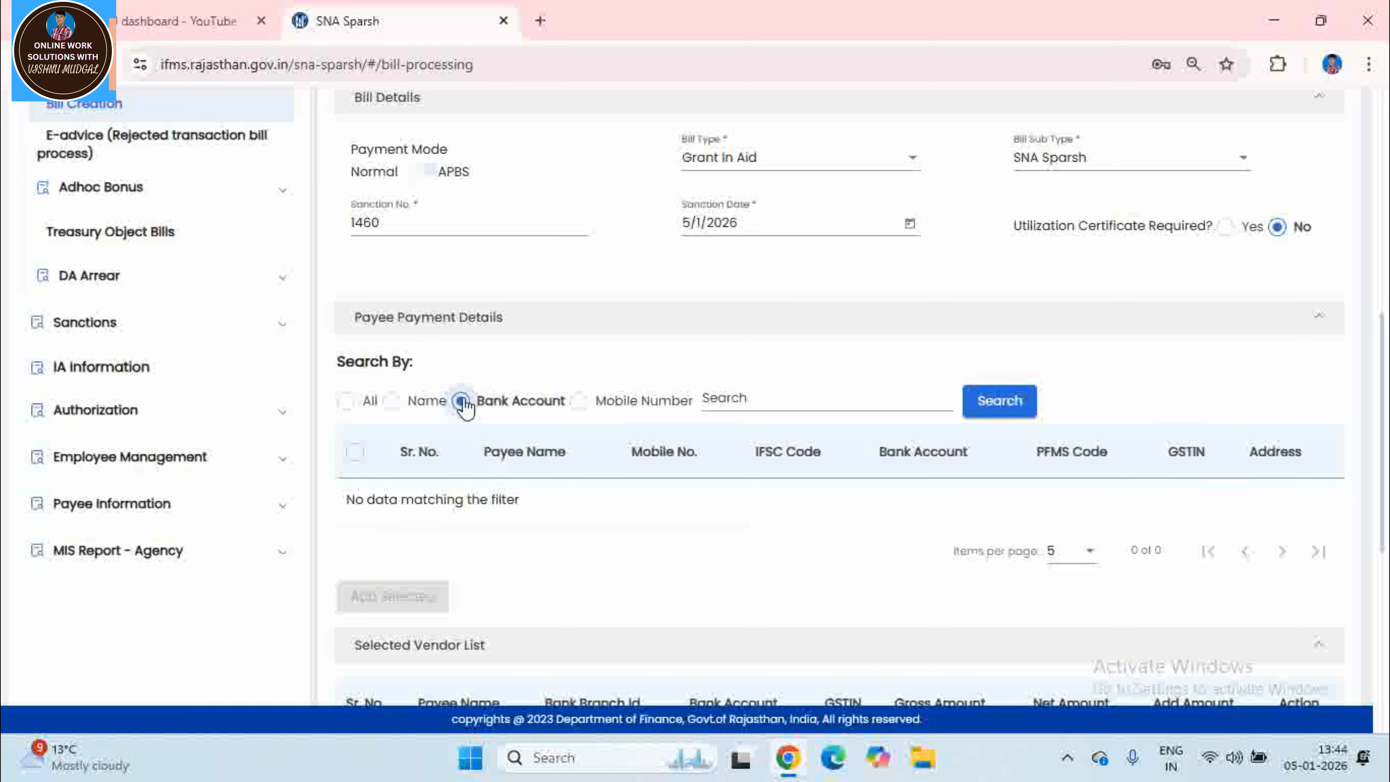
click(739, 397)
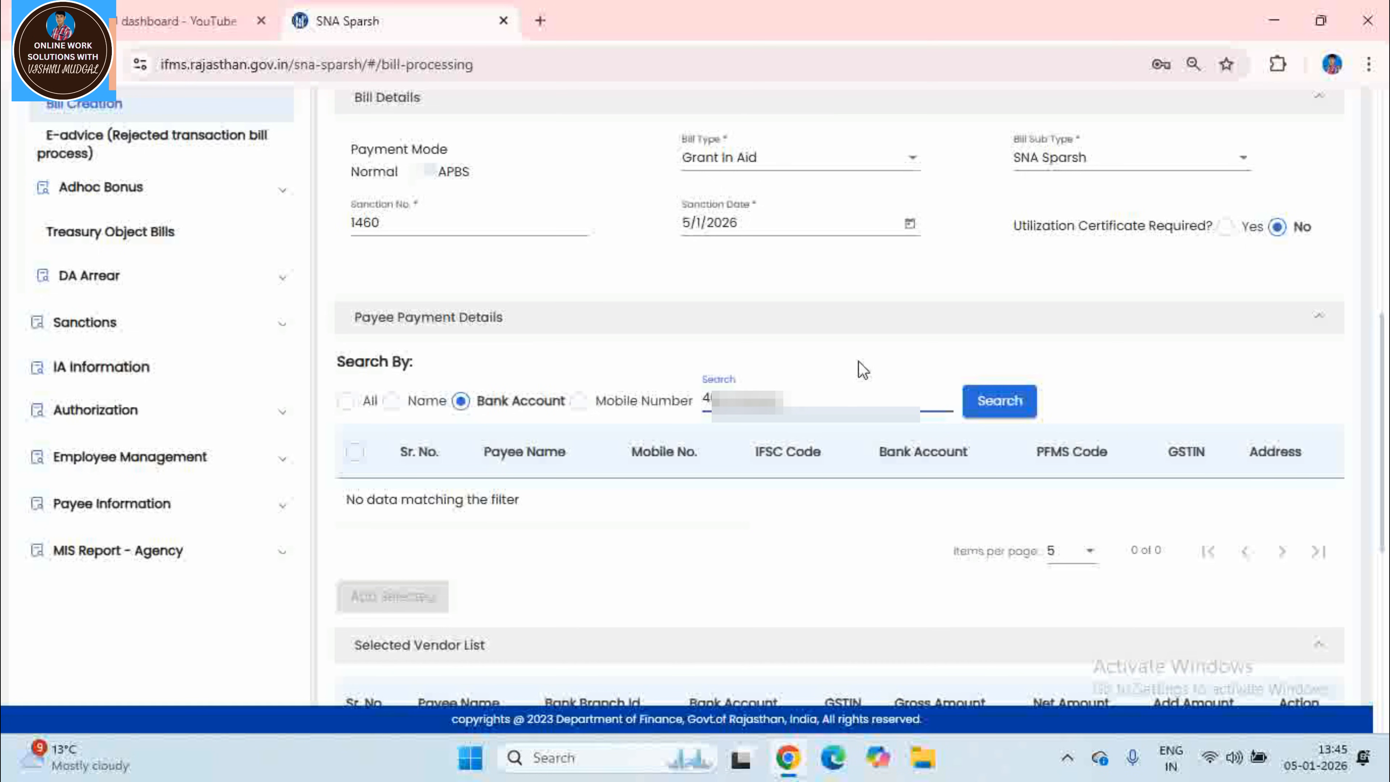
click(1009, 407)
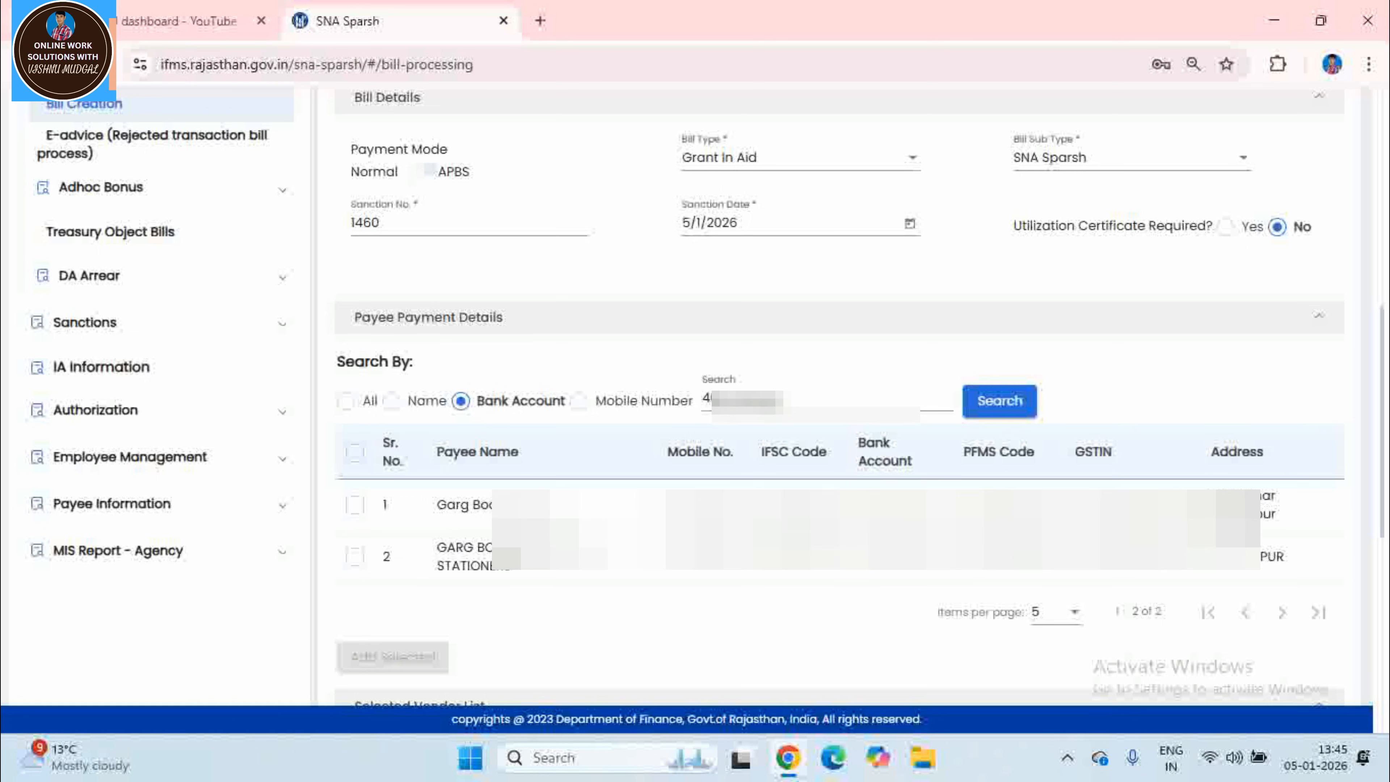
click(355, 557)
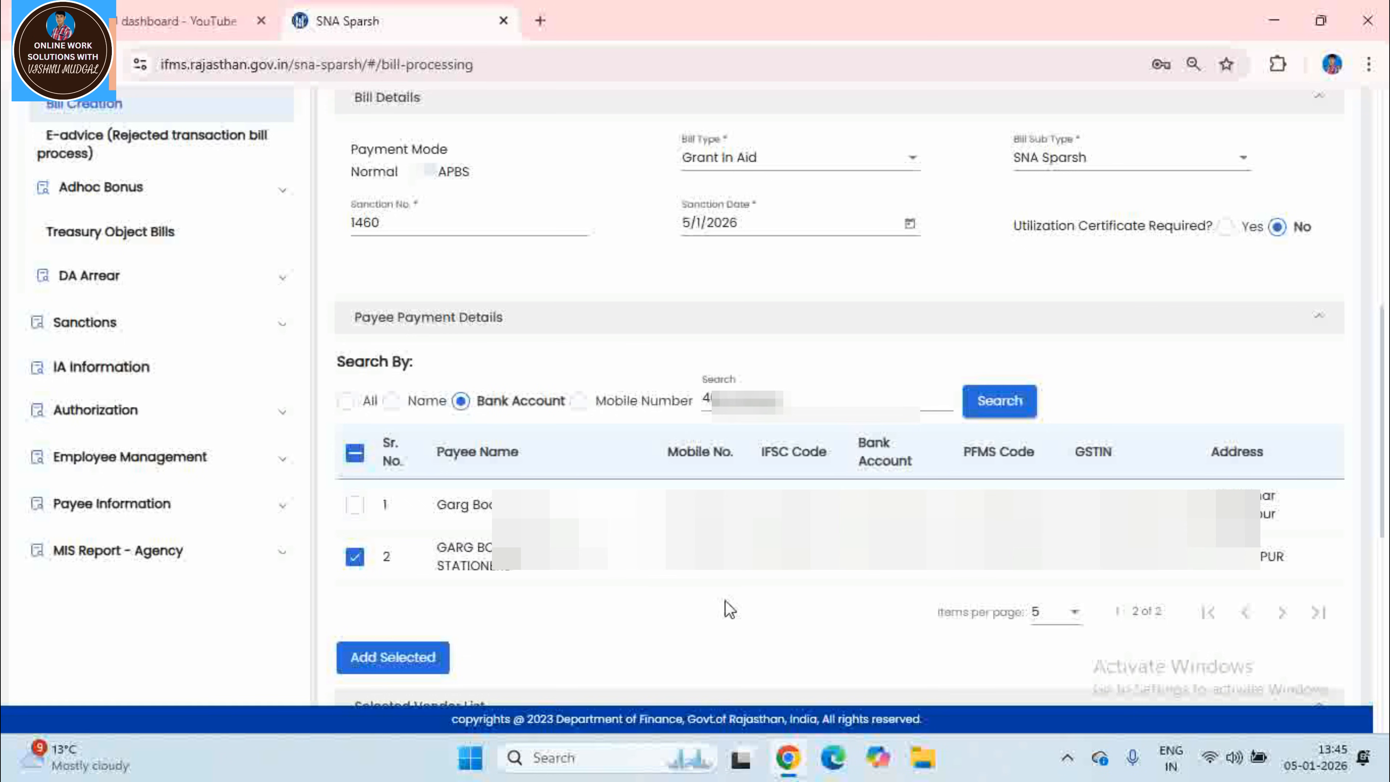
scroll(729, 609, down, 2)
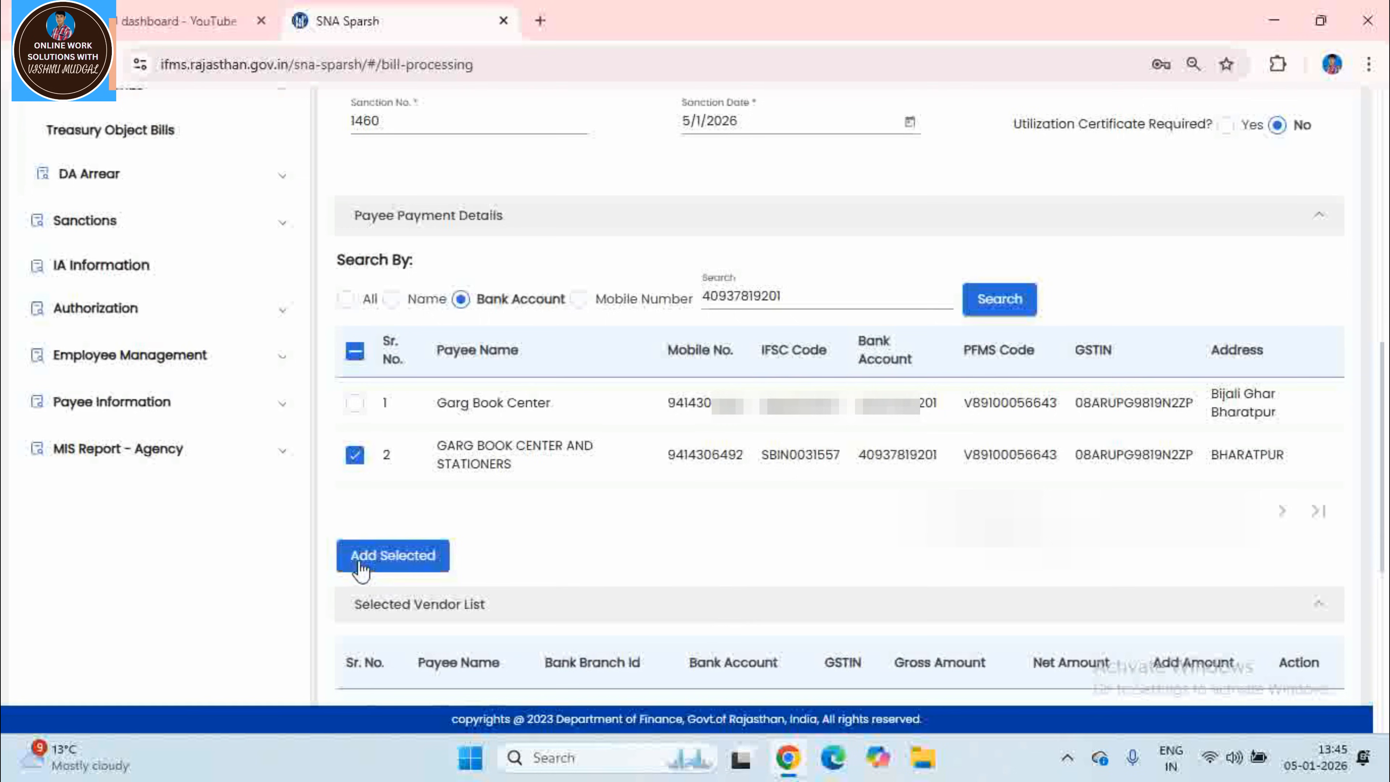
click(388, 561)
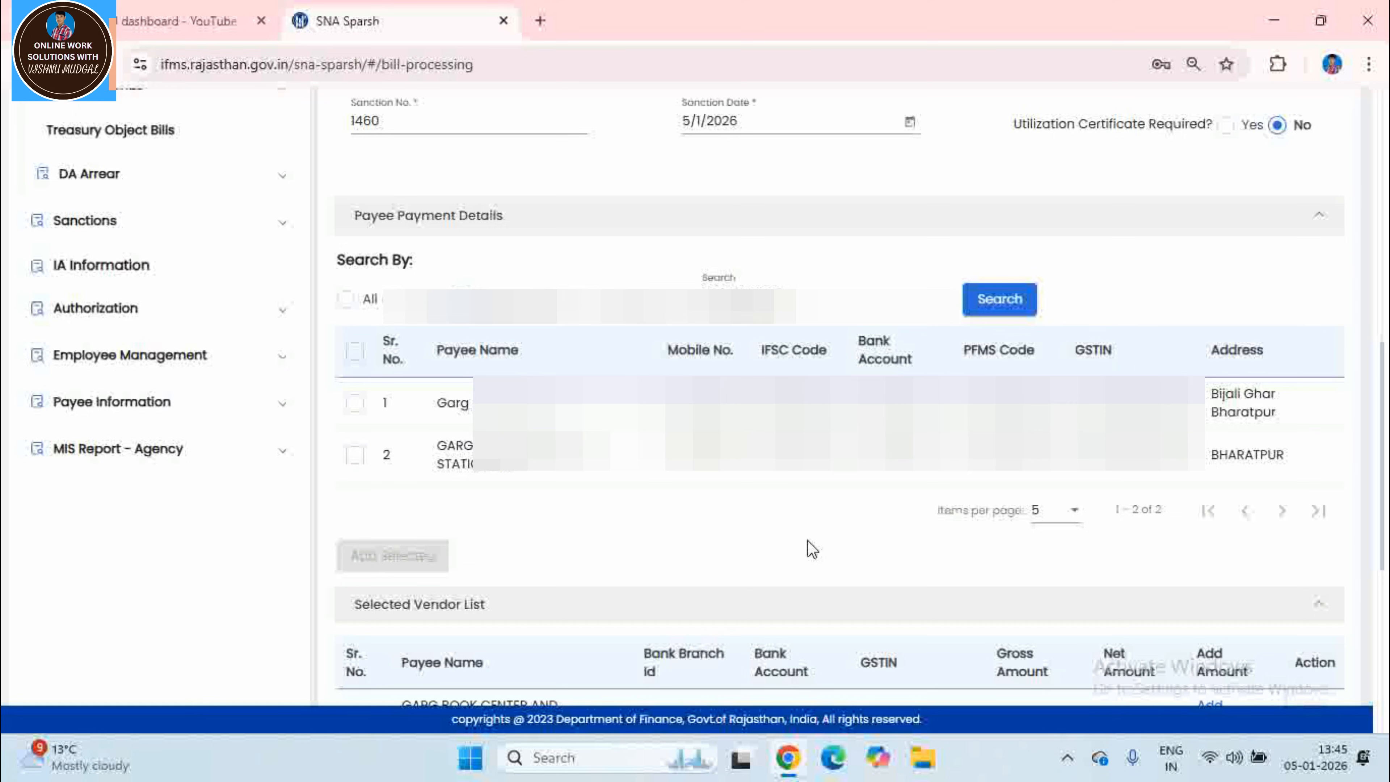
scroll(812, 552, down, 8)
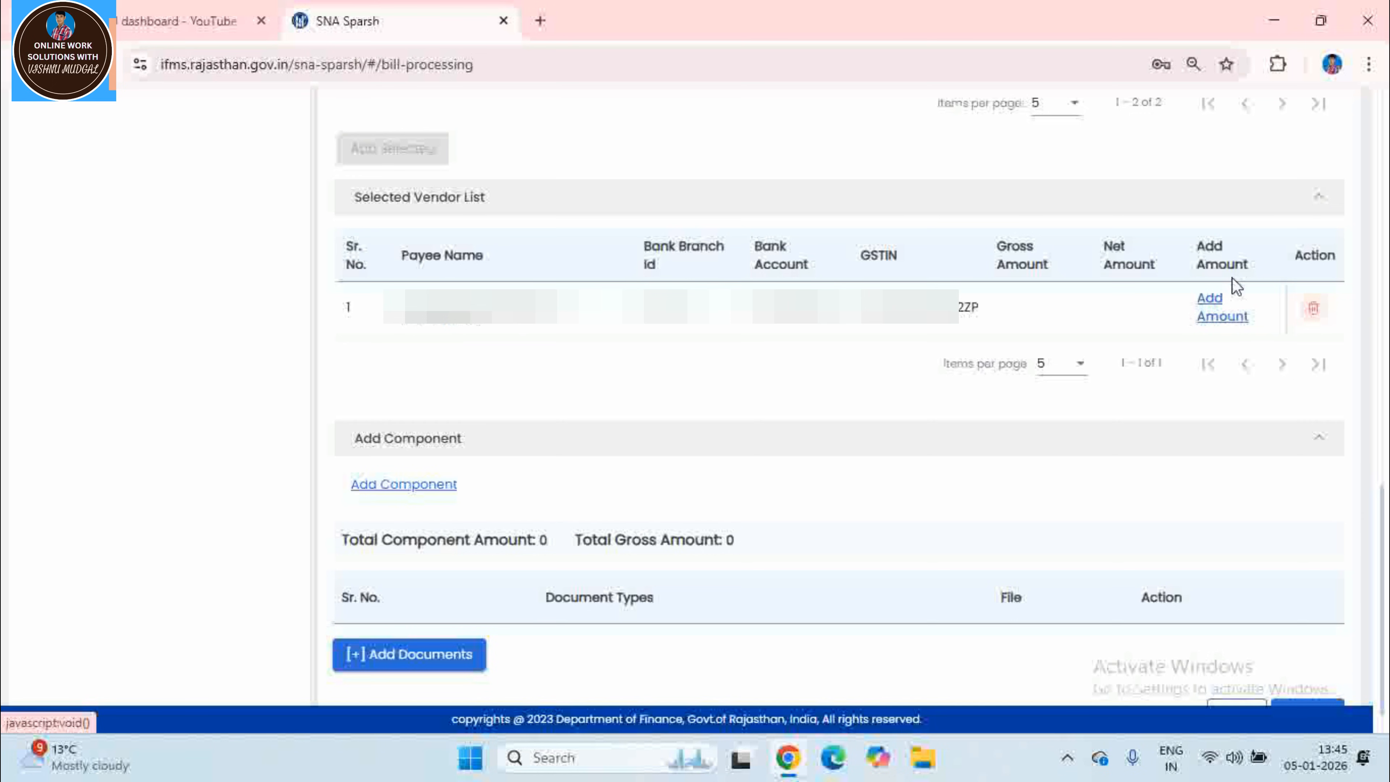
- Enter the vendor's gross amount 10000 with invoice 53 dated 5/1/2026
click(1220, 320)
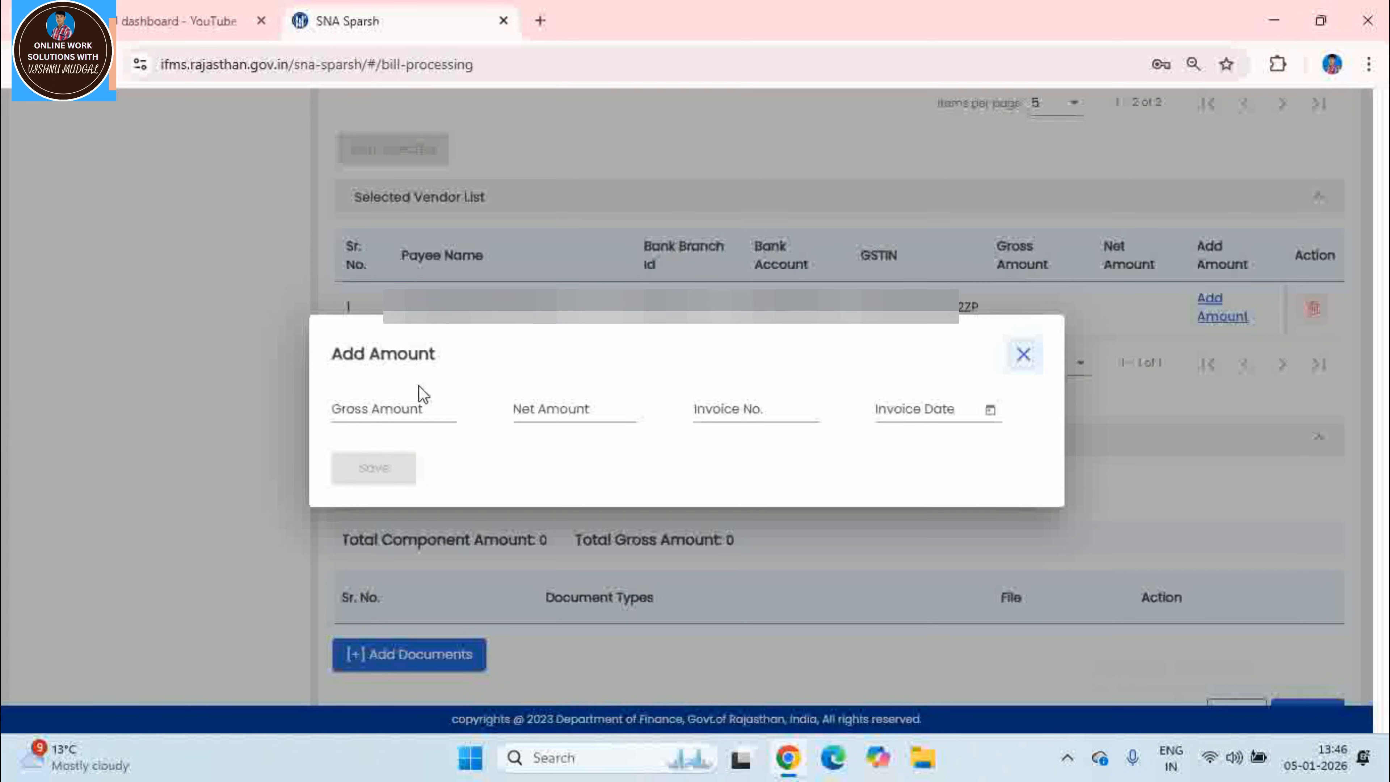
click(381, 403)
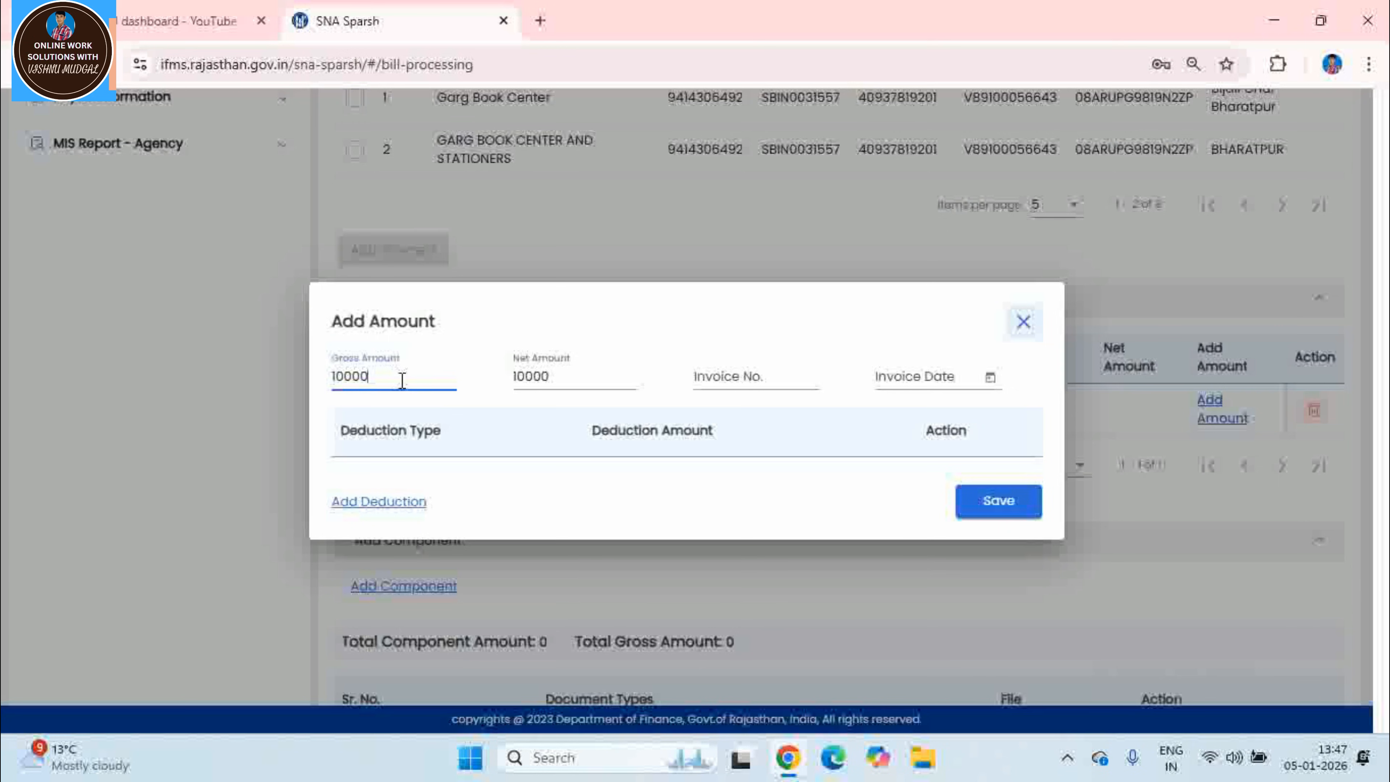
click(594, 378)
click(747, 376)
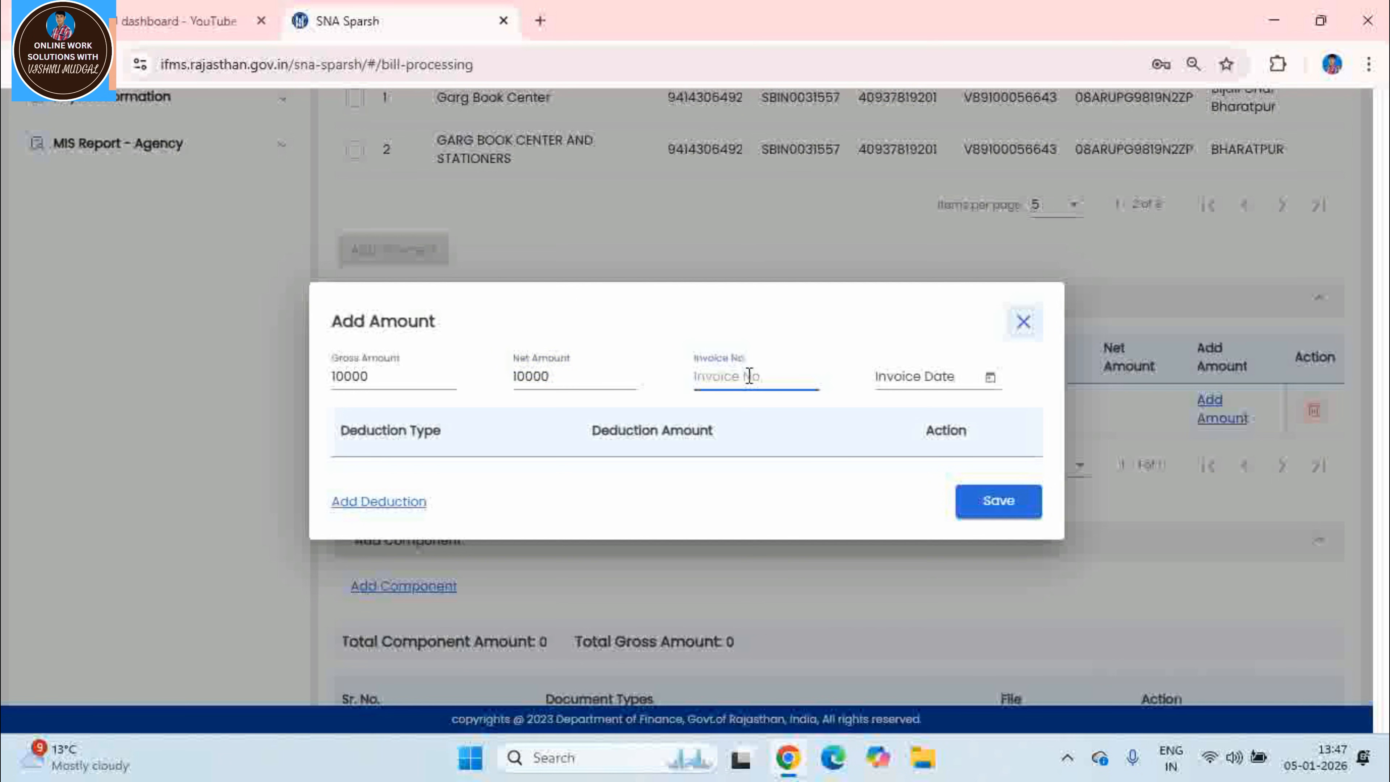
text(53)
click(990, 379)
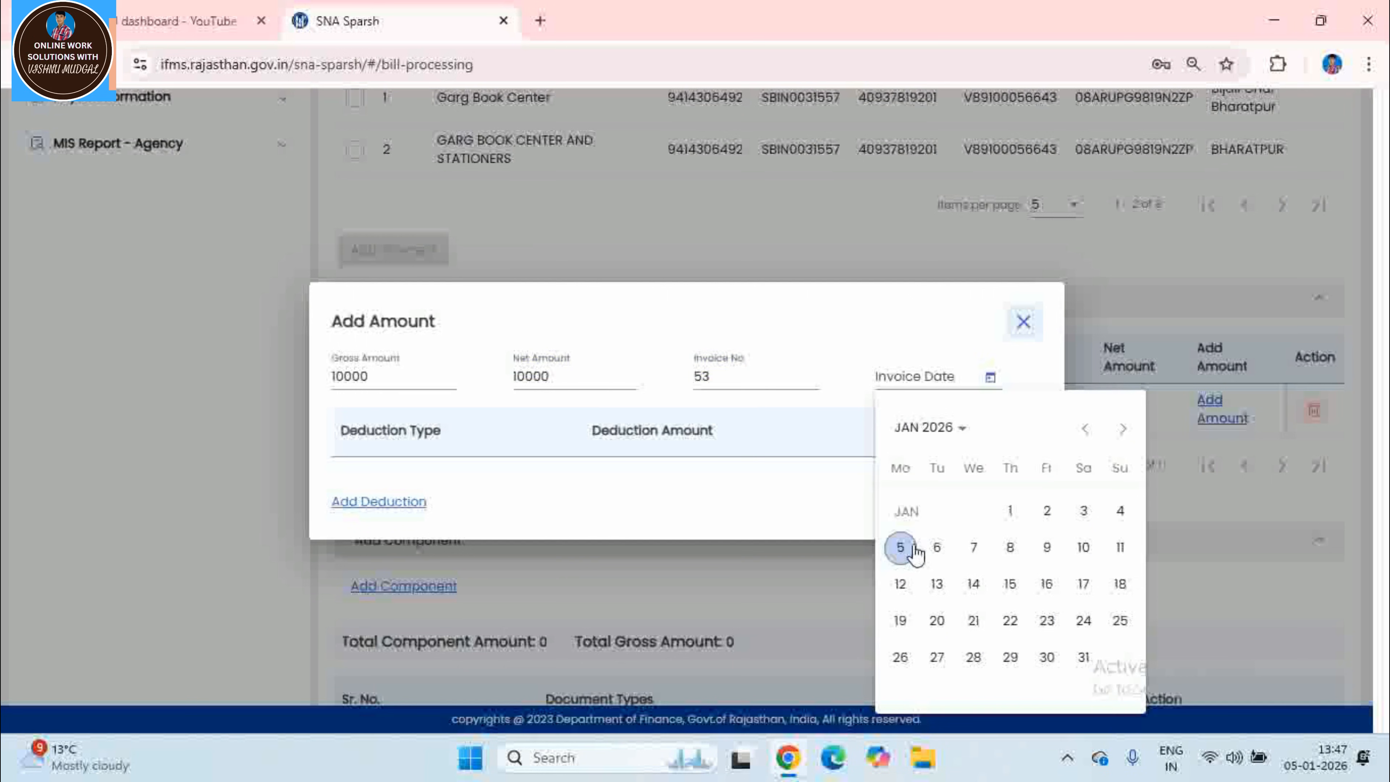
click(900, 546)
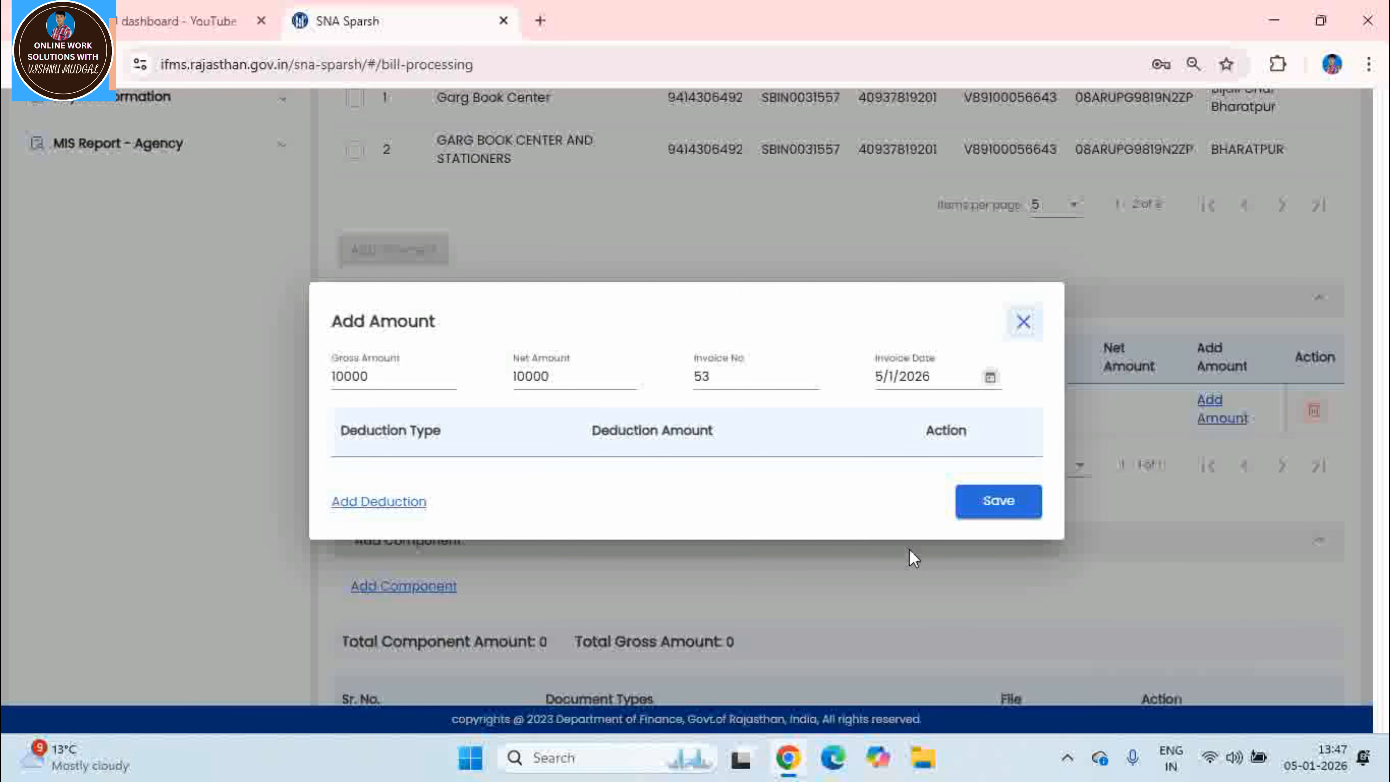
- Add a TDS deduction of 200, verify it, and save for a net of 9800
click(378, 501)
click(482, 472)
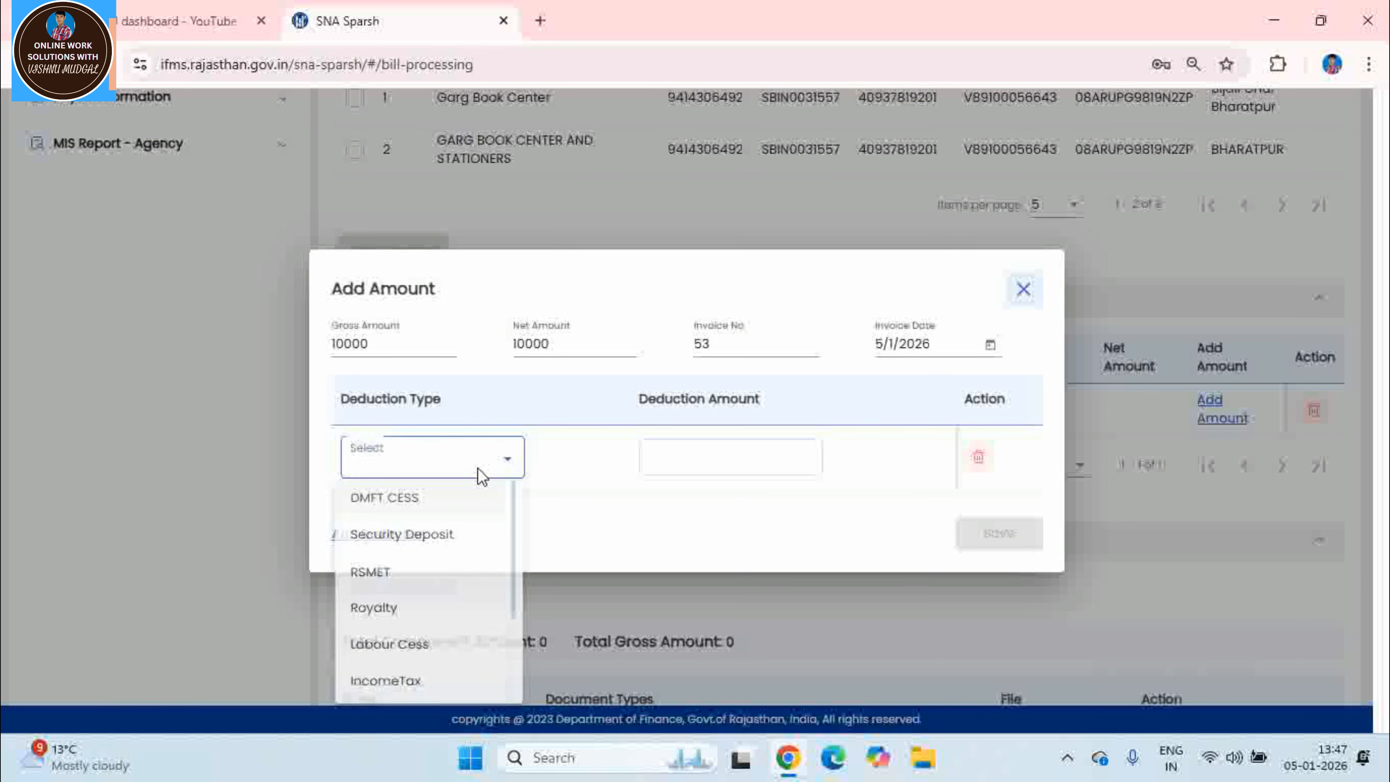
scroll(460, 553, down, 3)
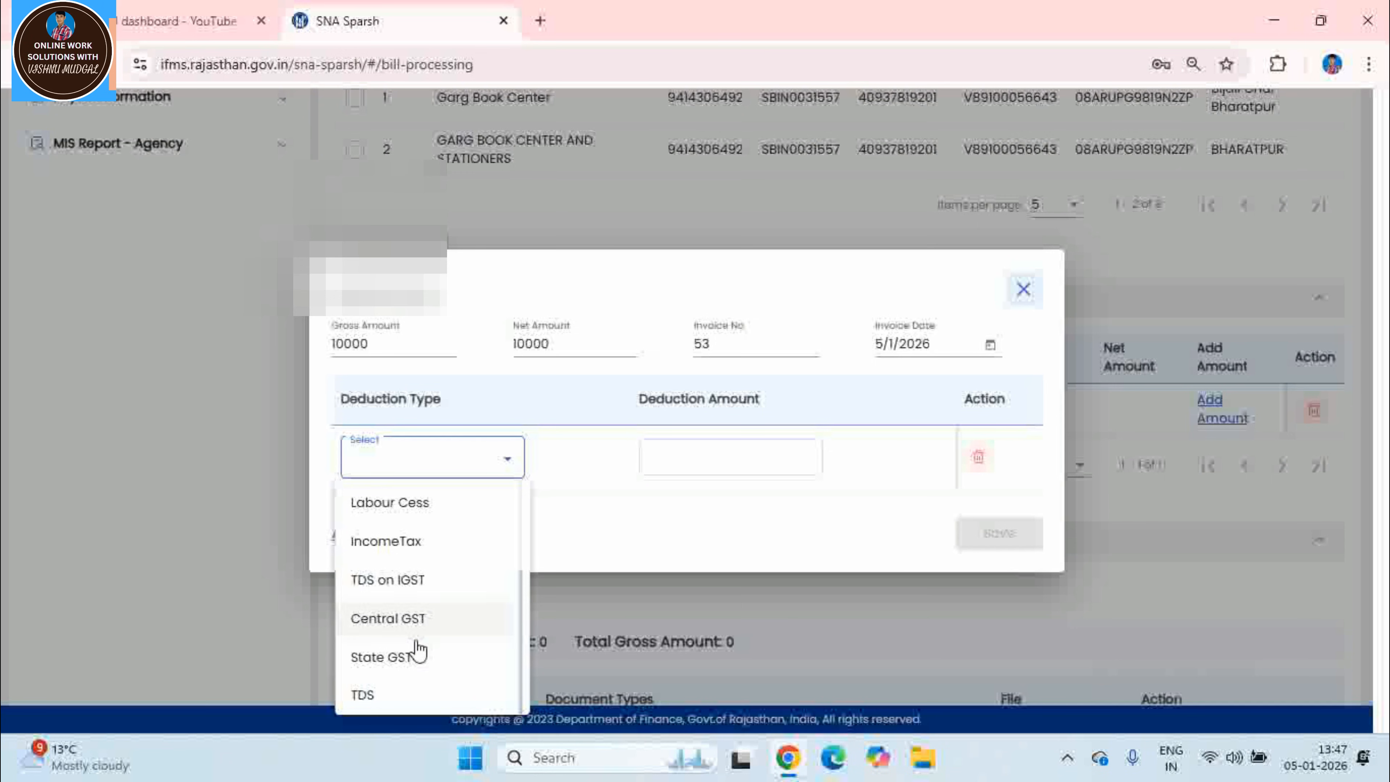
click(390, 703)
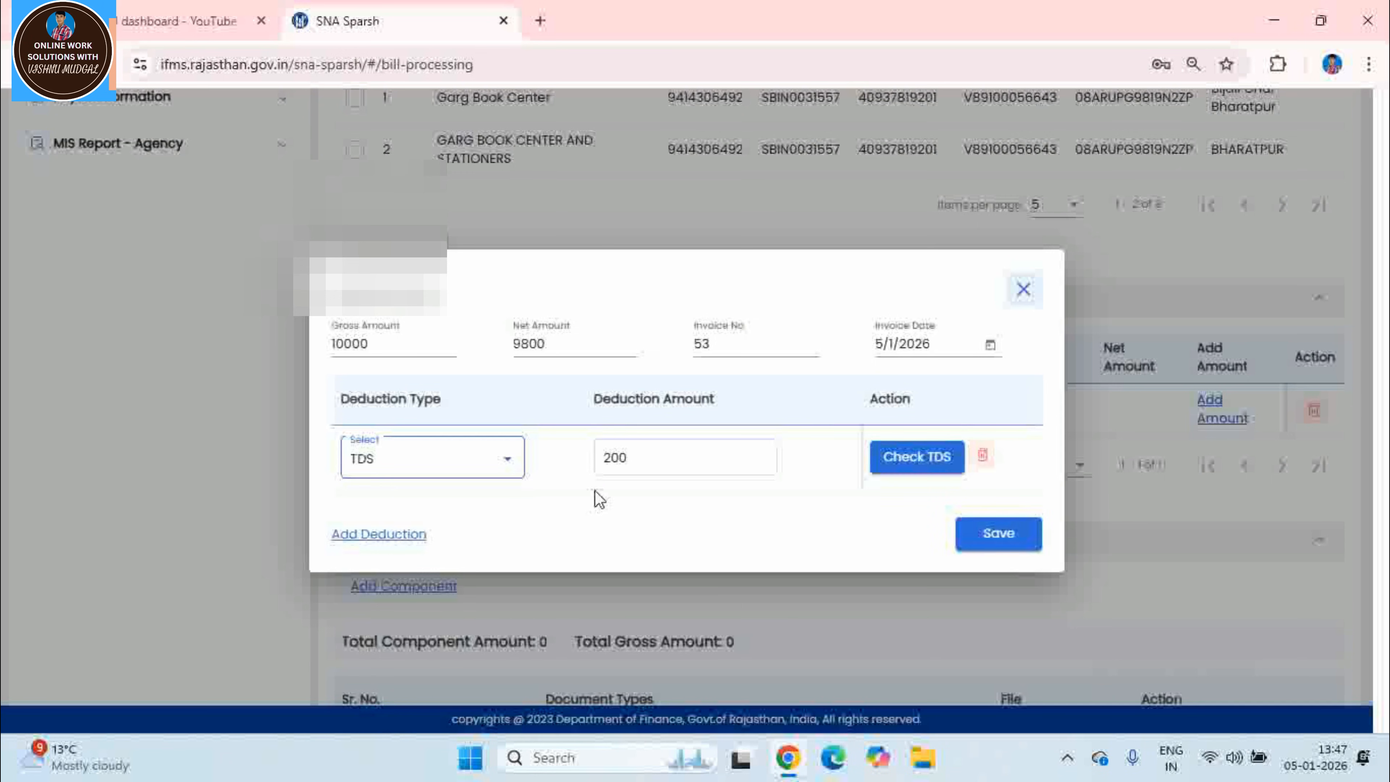
click(914, 459)
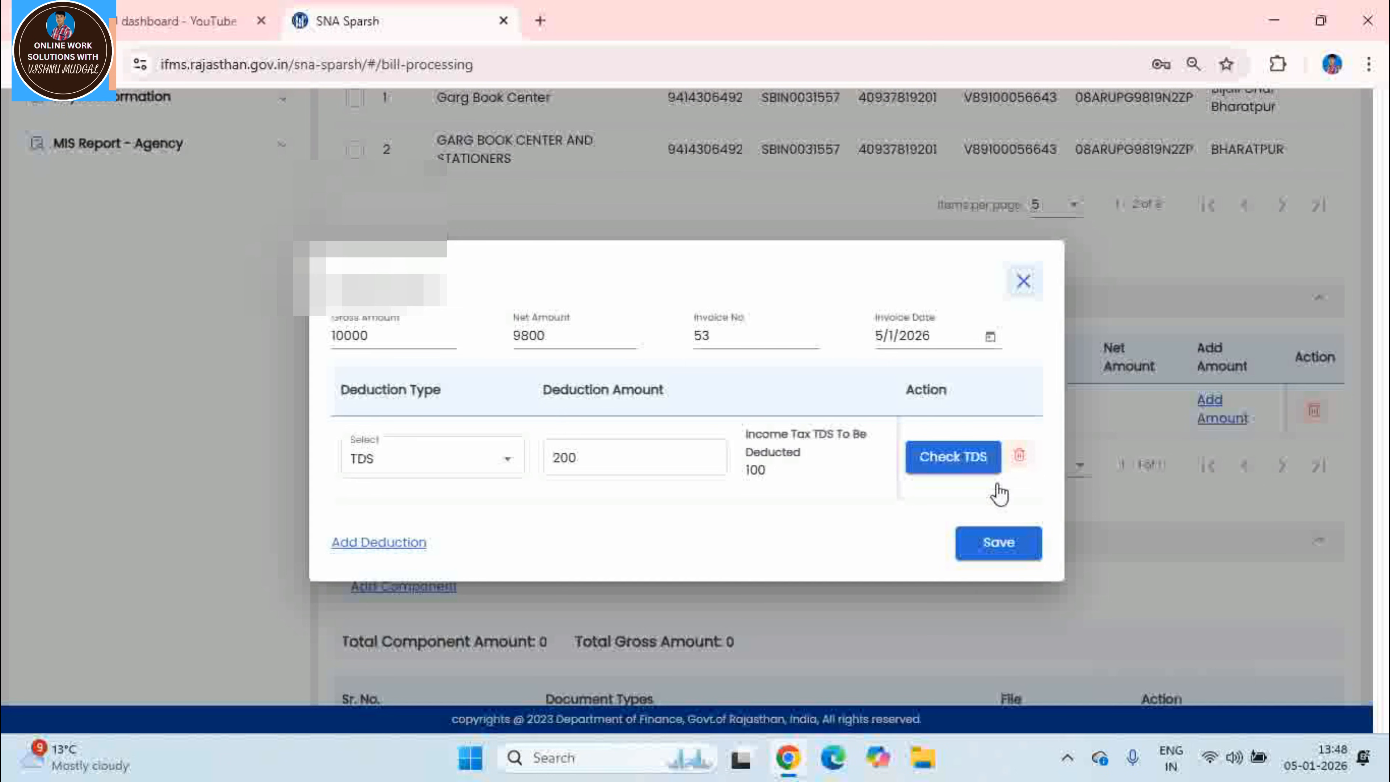
click(1009, 555)
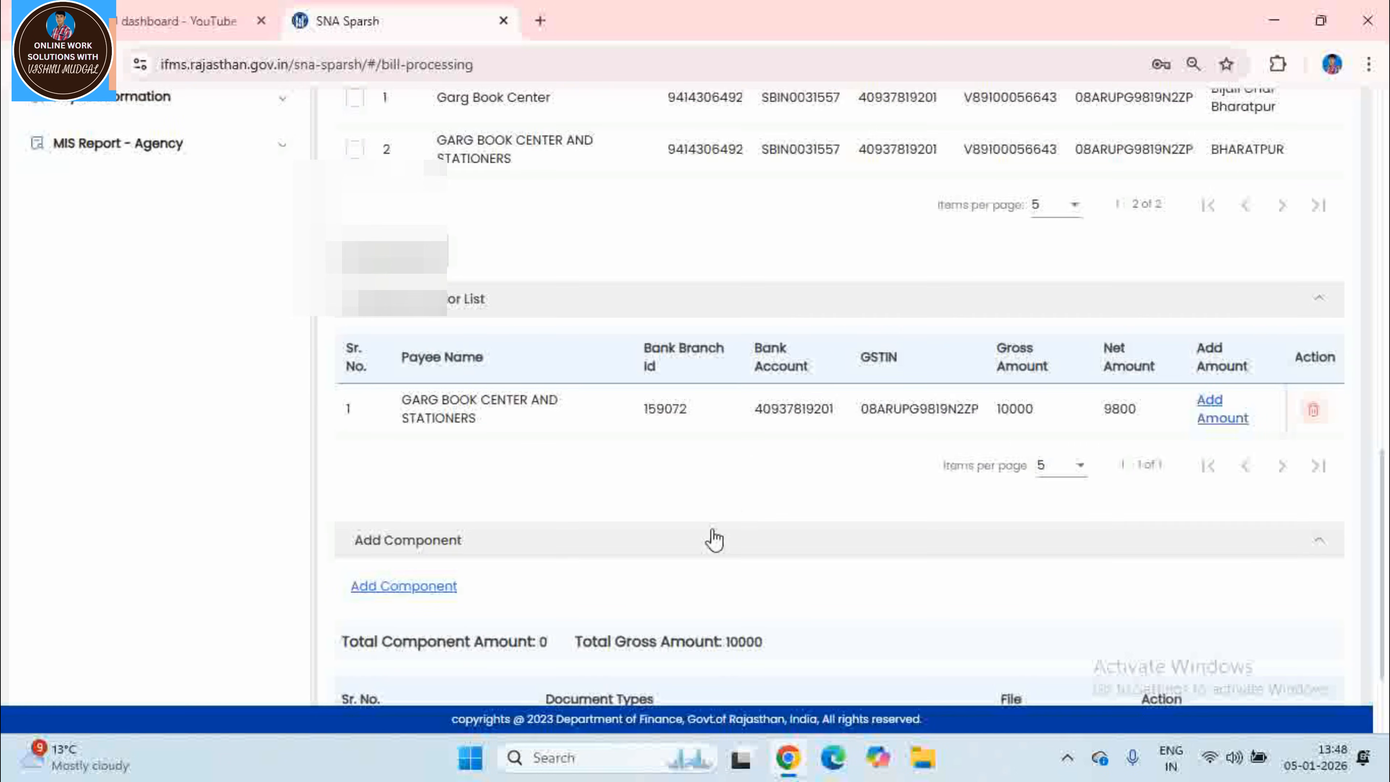
scroll(1051, 509, down, 3)
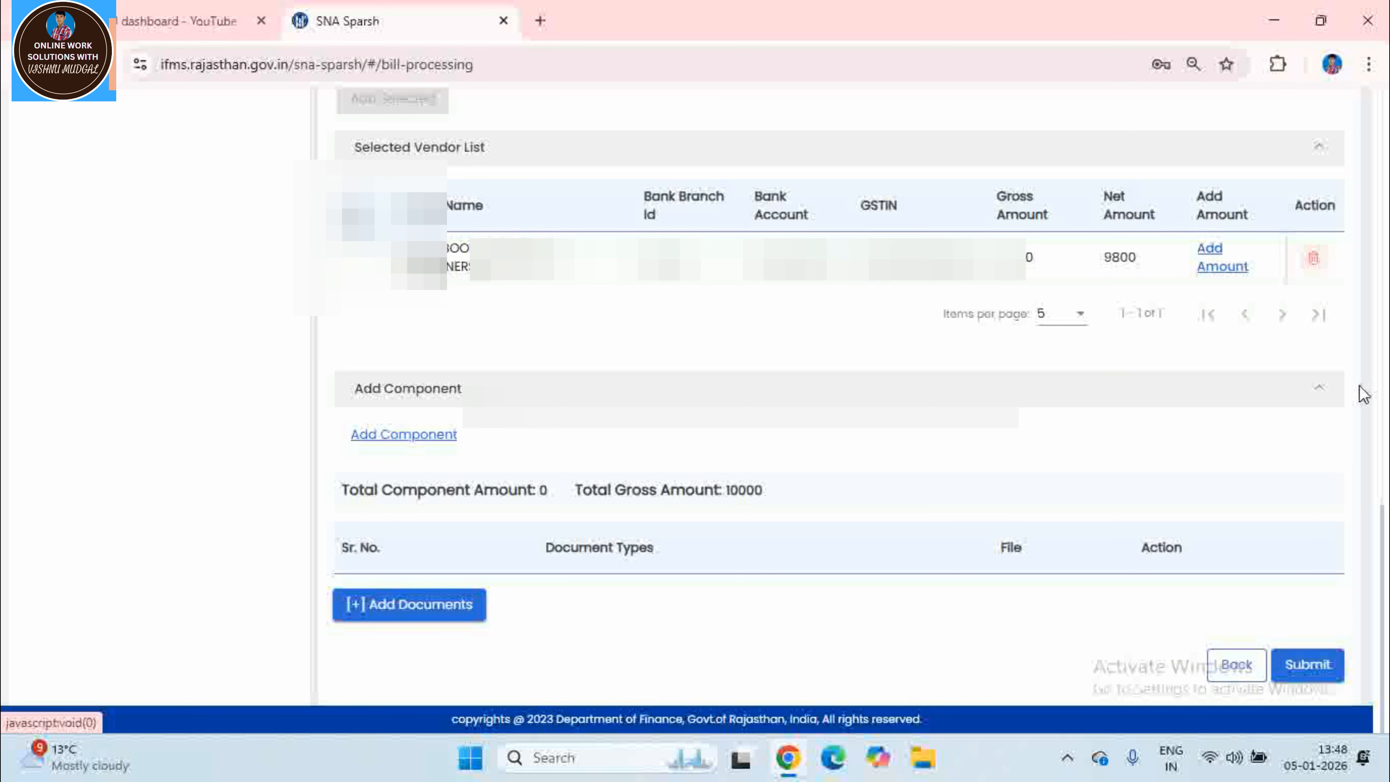
- Allocate 10000 to the Introduction of Vocational Education sub-component and save it
click(1319, 388)
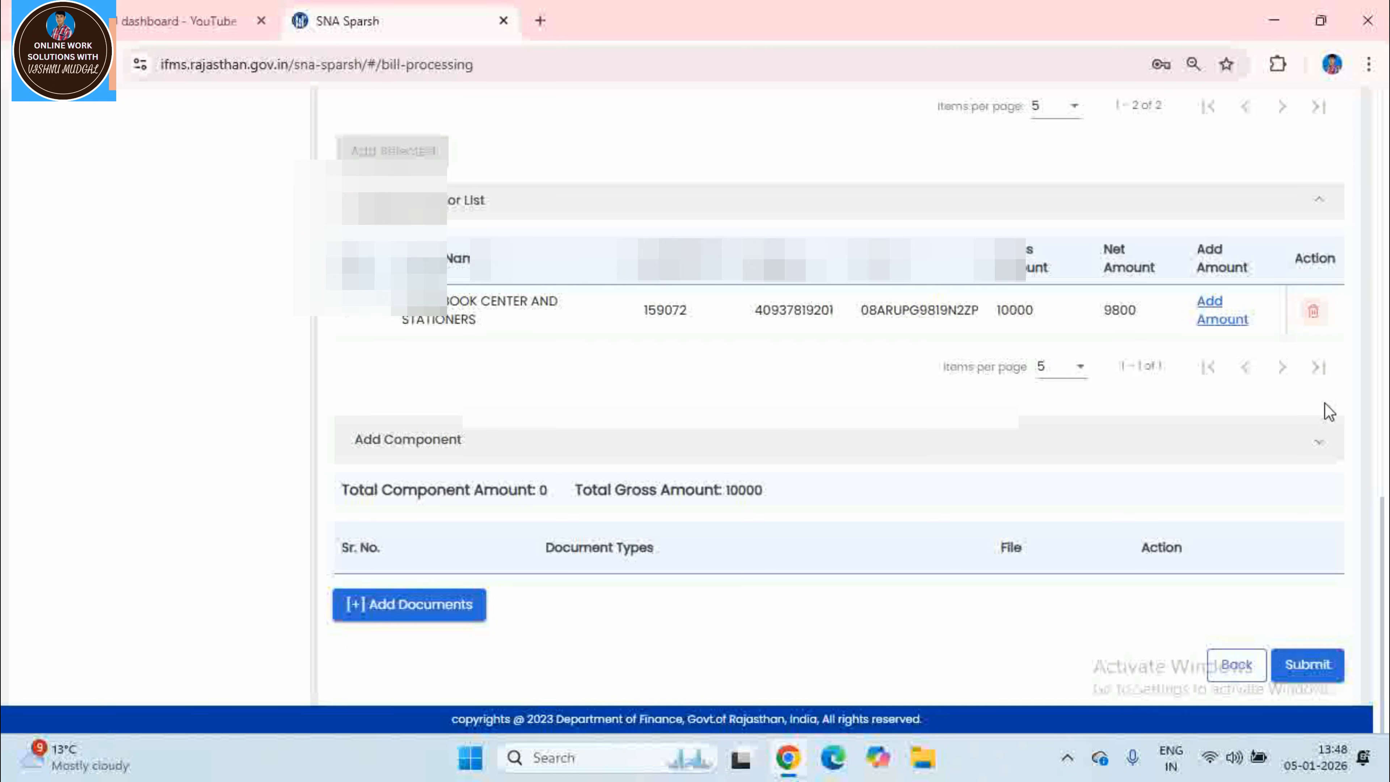
click(1316, 447)
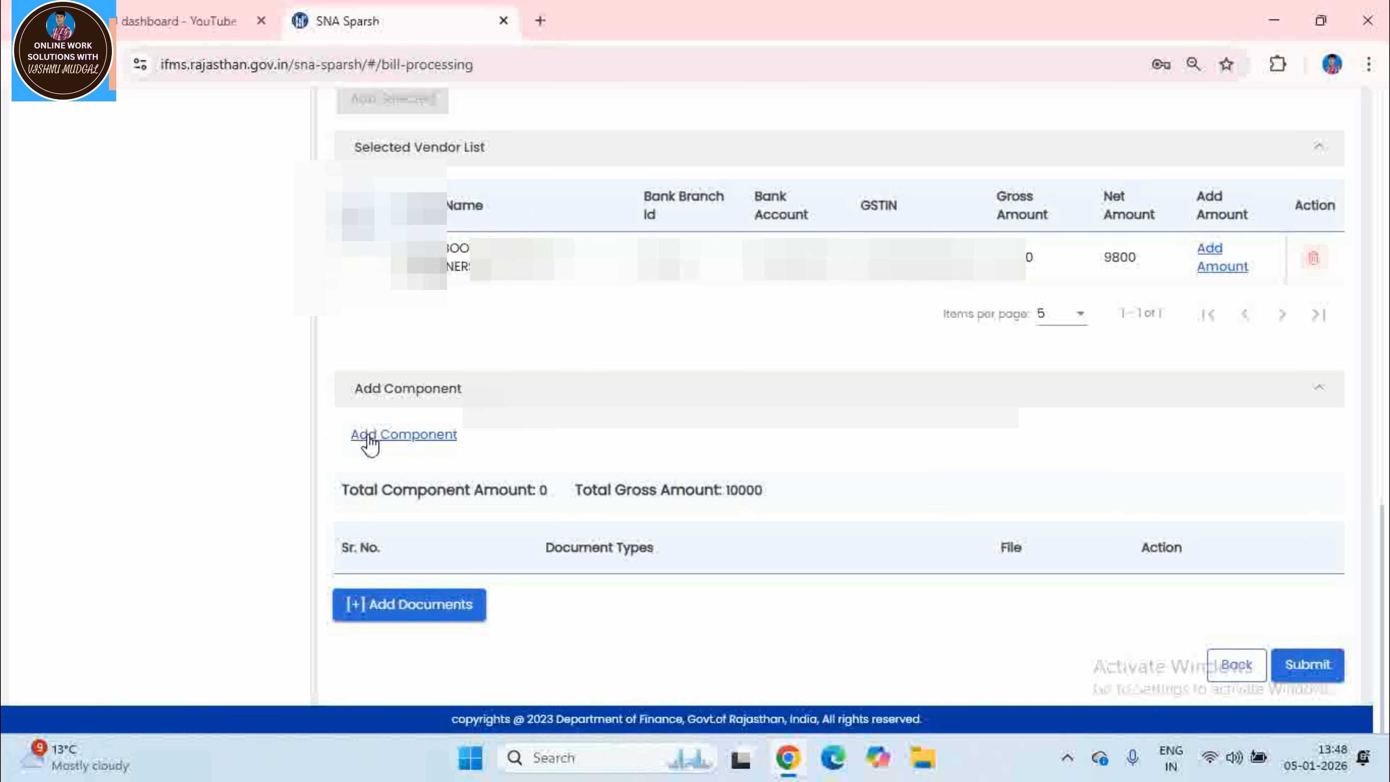
click(401, 436)
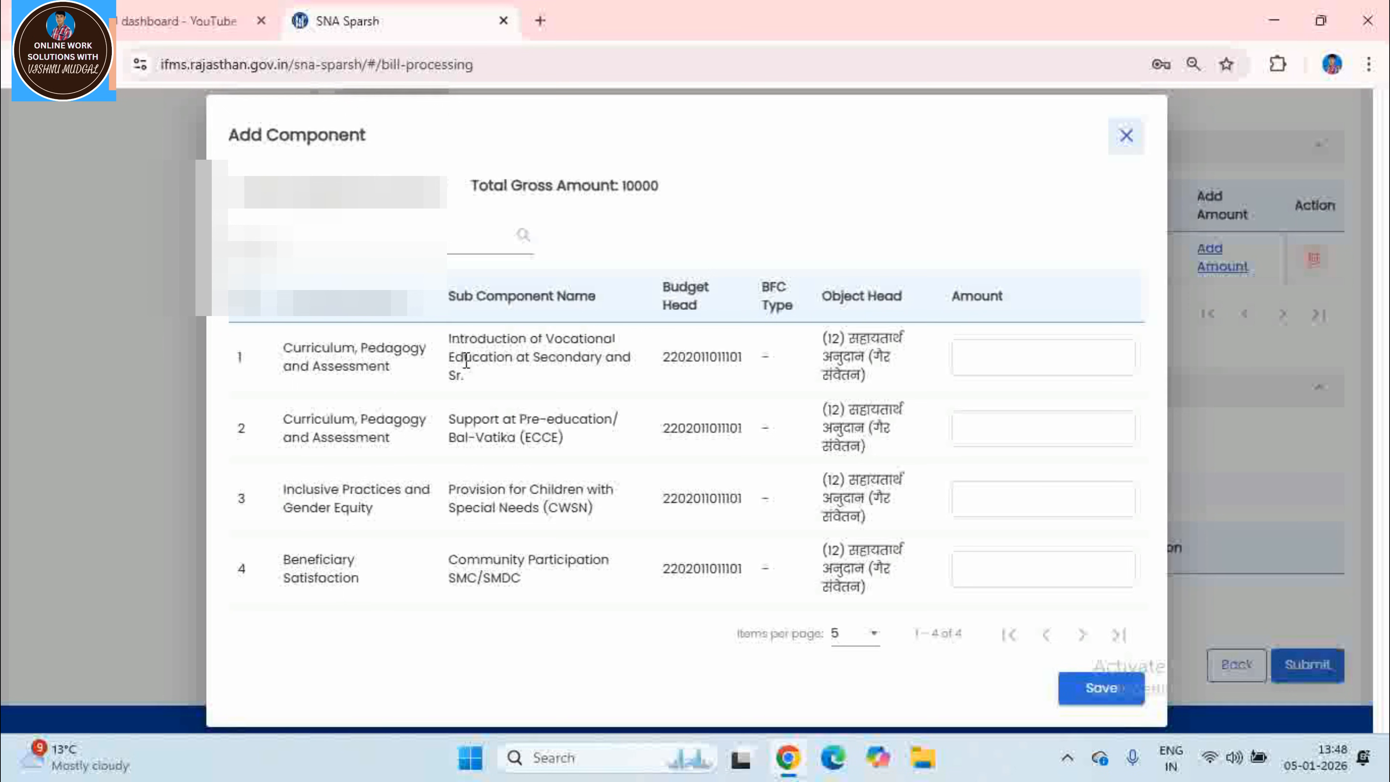
click(1008, 361)
text(10000)
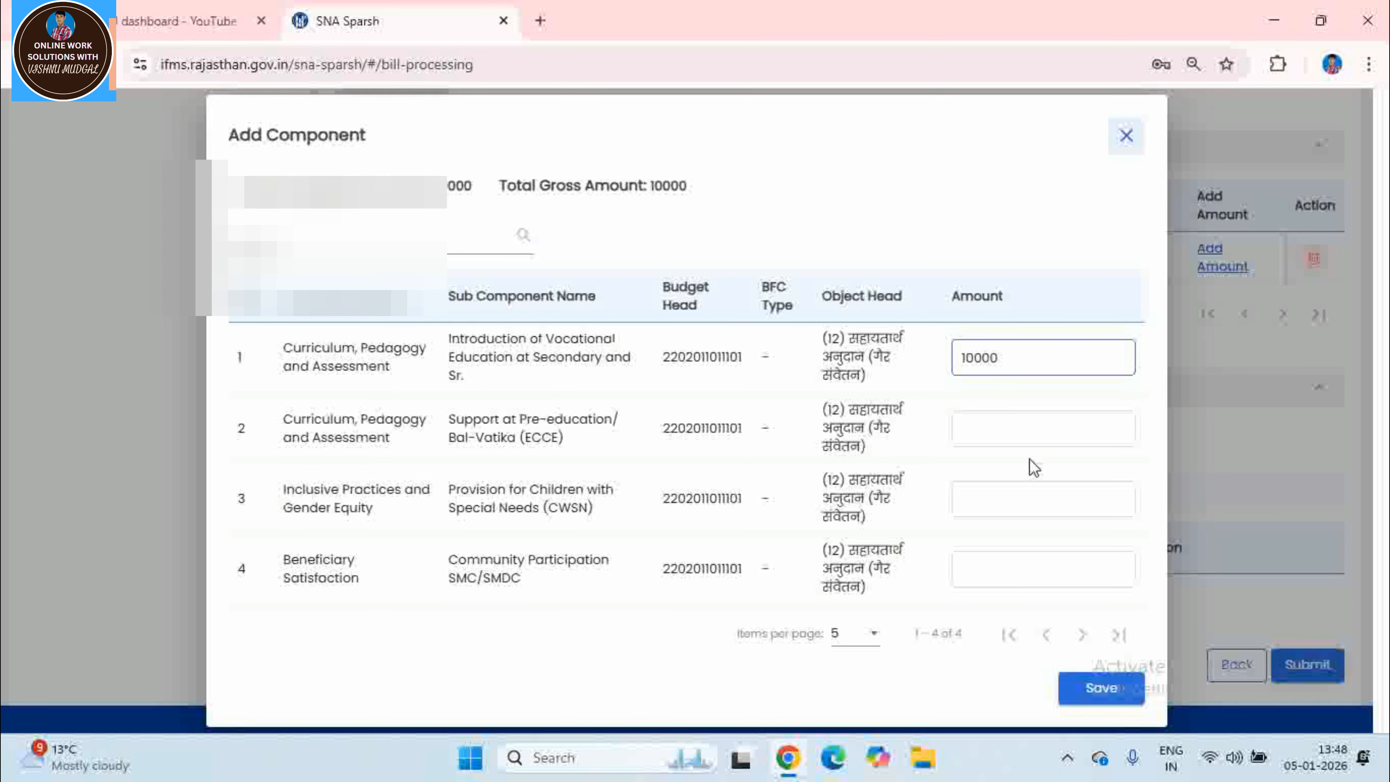
click(1101, 689)
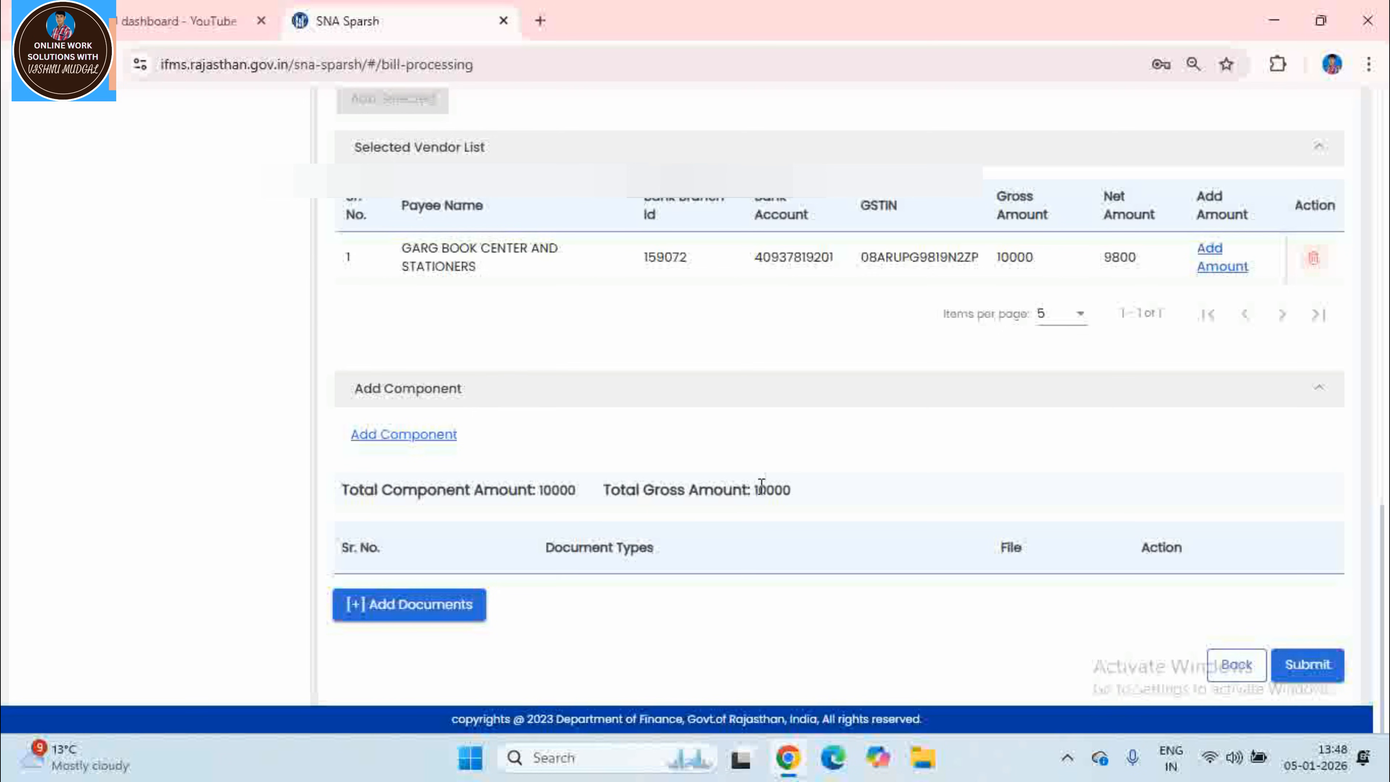
- Add a document row and attach limitenhanceform.pdf as the Invoice PDF
click(440, 612)
scroll(651, 550, down, 1)
click(649, 543)
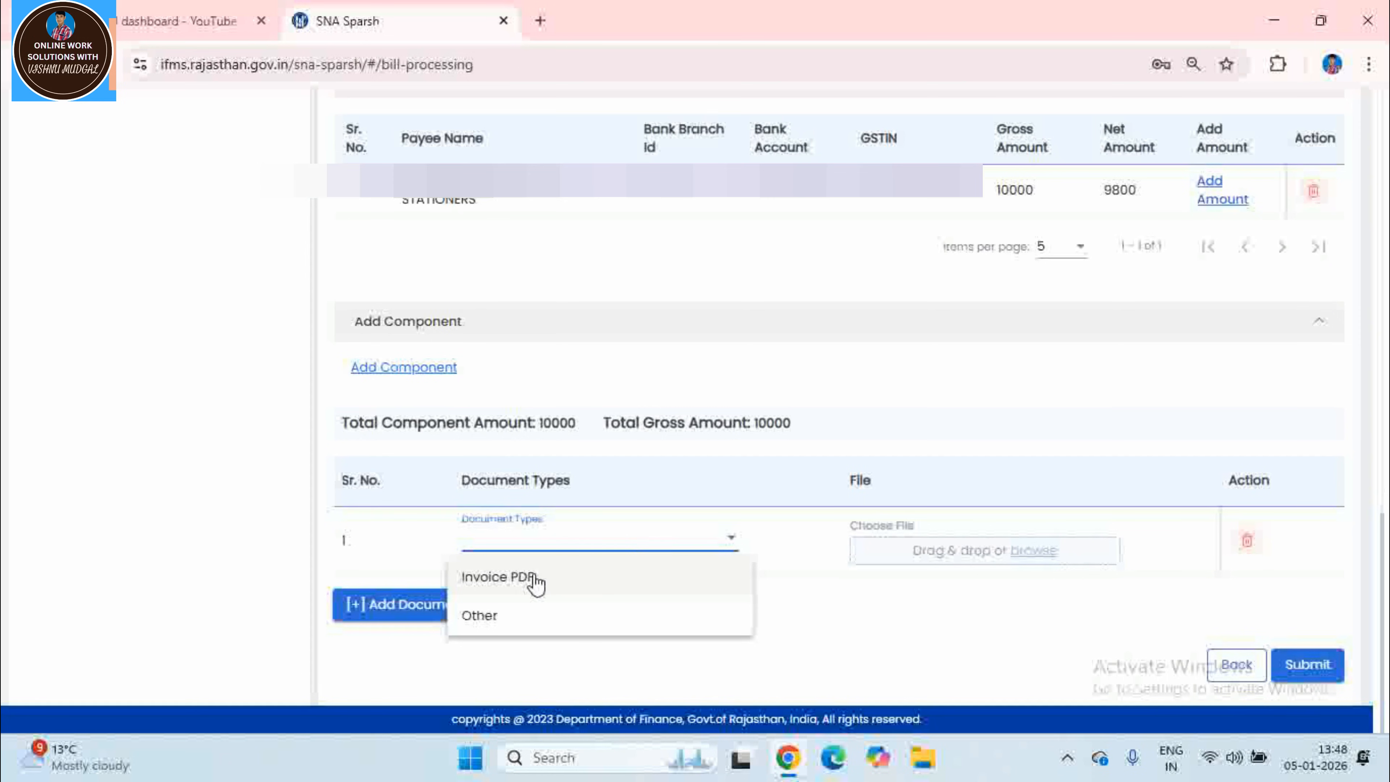
click(532, 579)
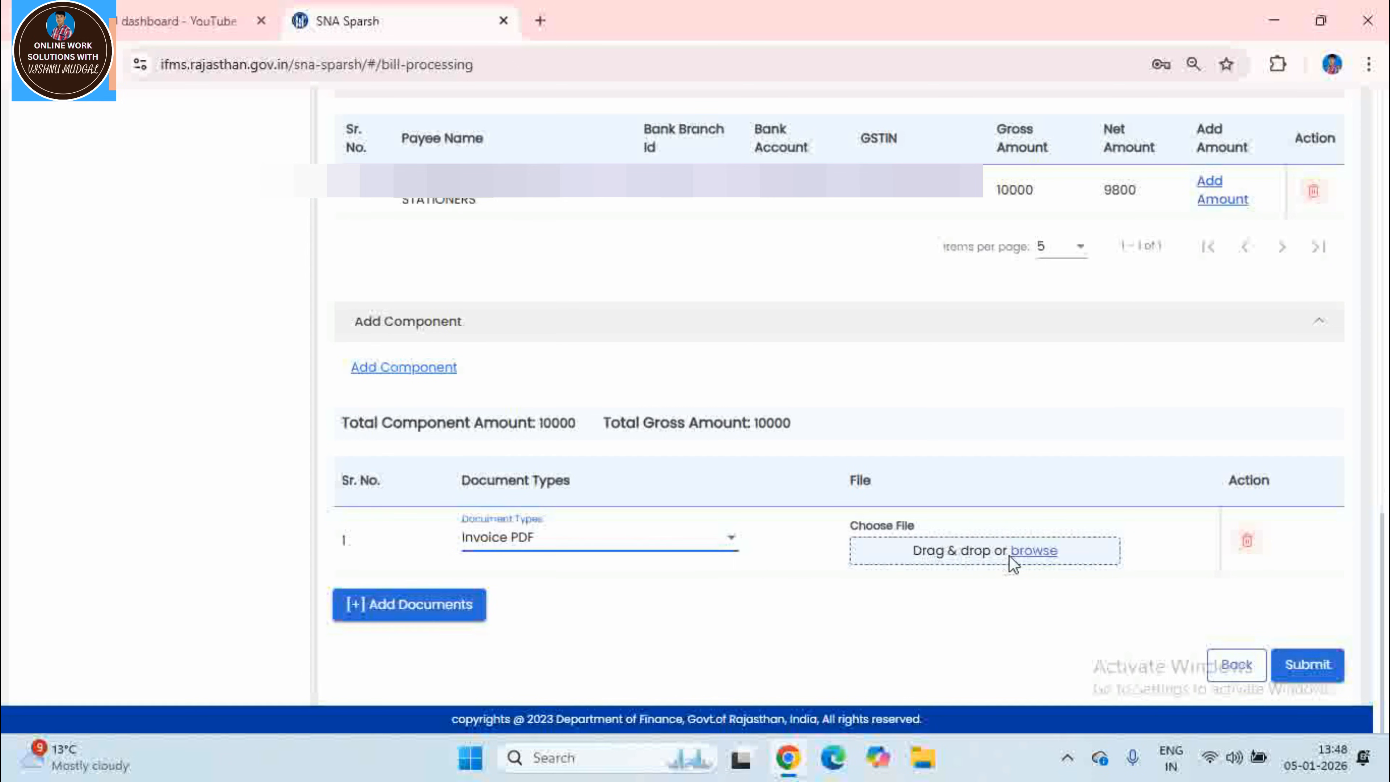
click(1033, 552)
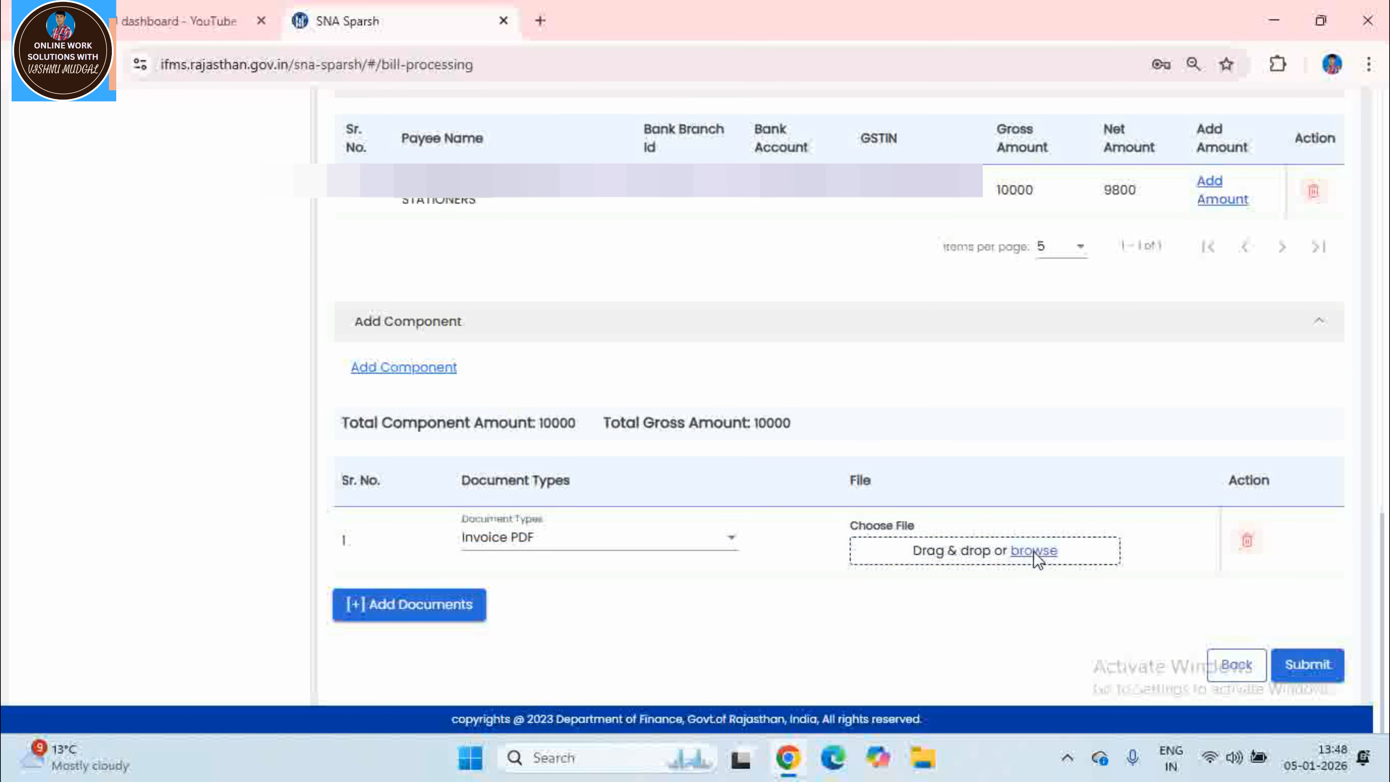
click(233, 235)
click(523, 449)
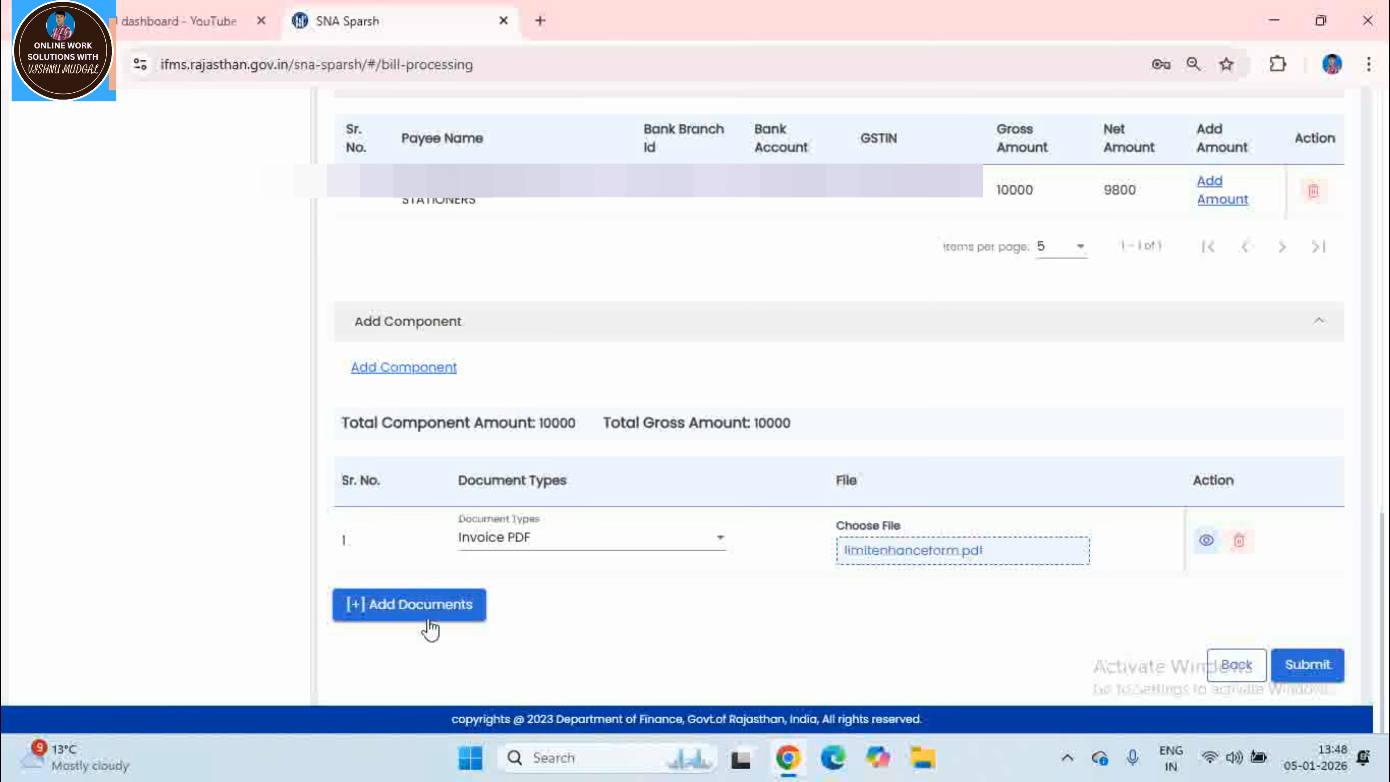
- Add a second row and attach 15631909.pdf with document type Other
click(411, 607)
click(540, 609)
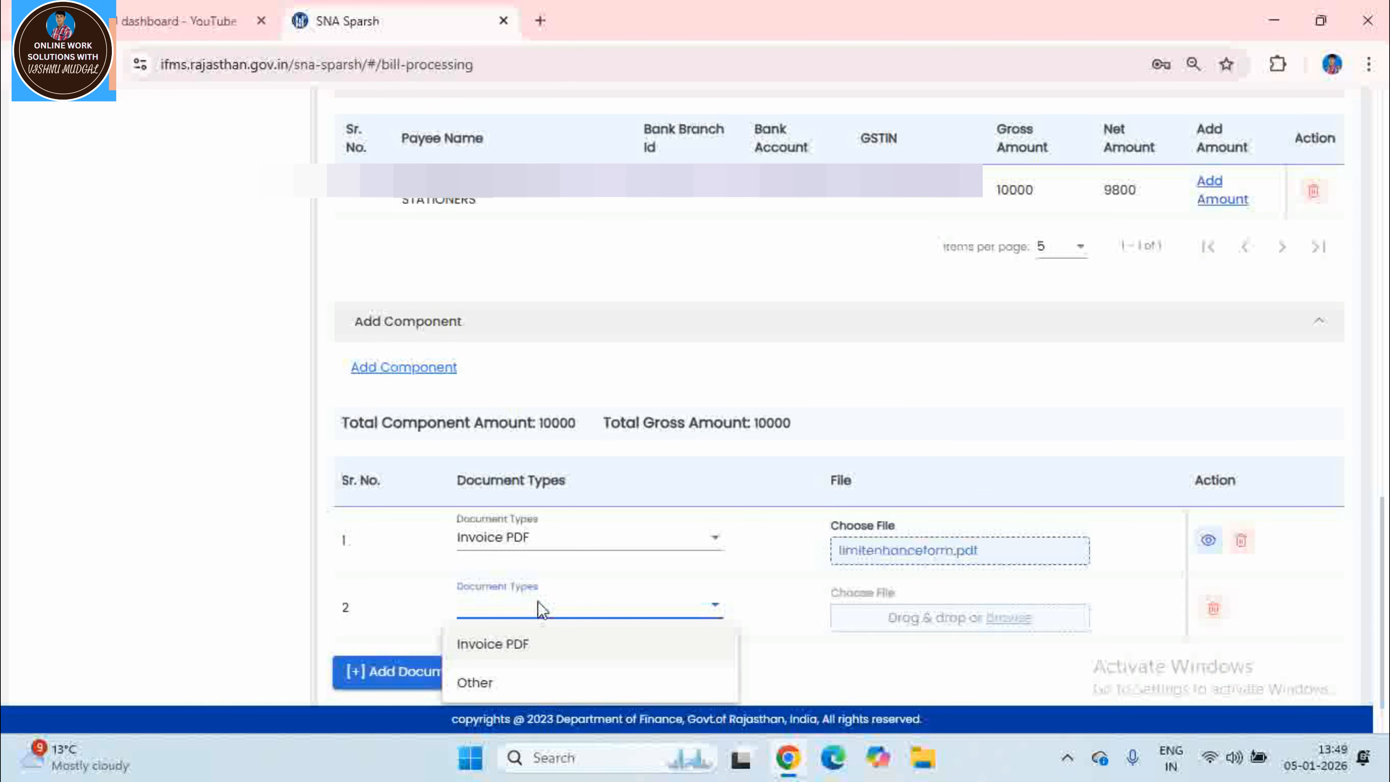
click(508, 685)
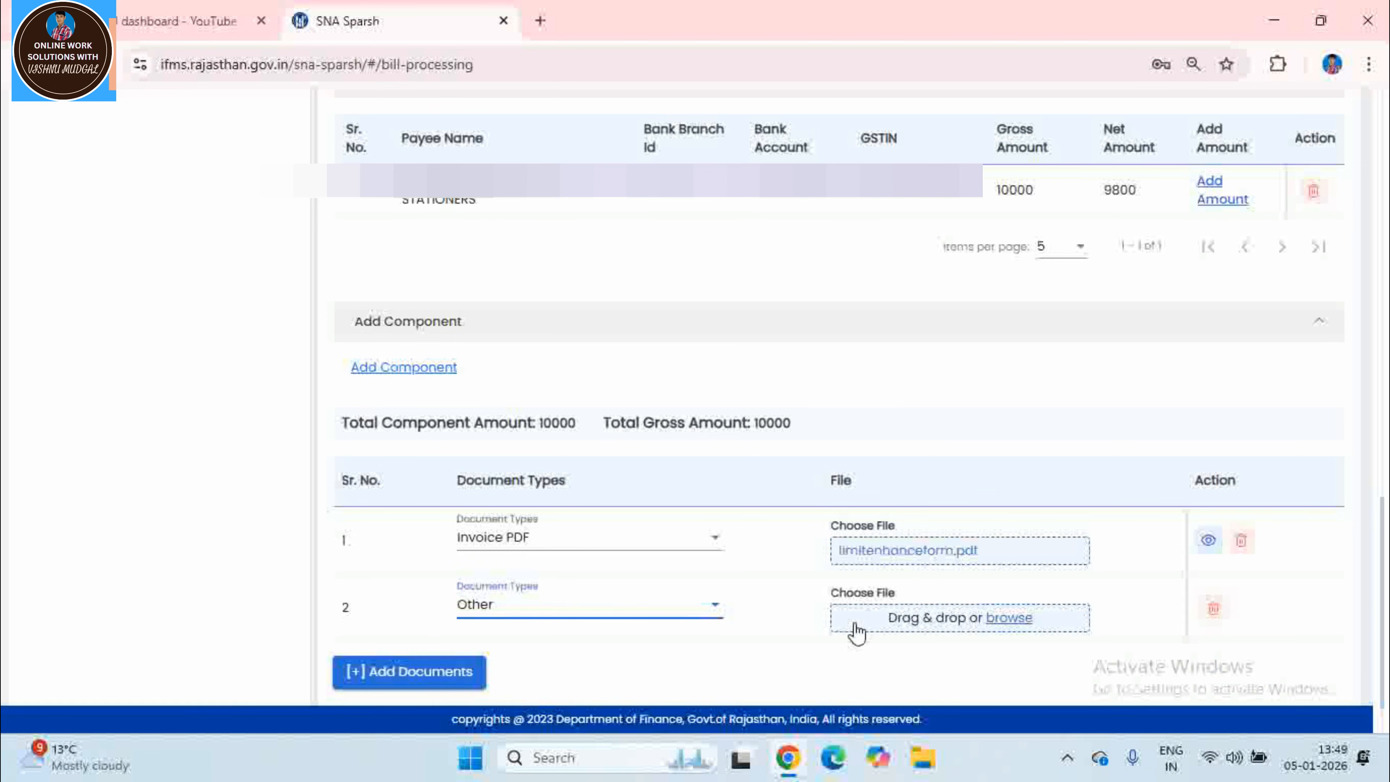
click(1018, 618)
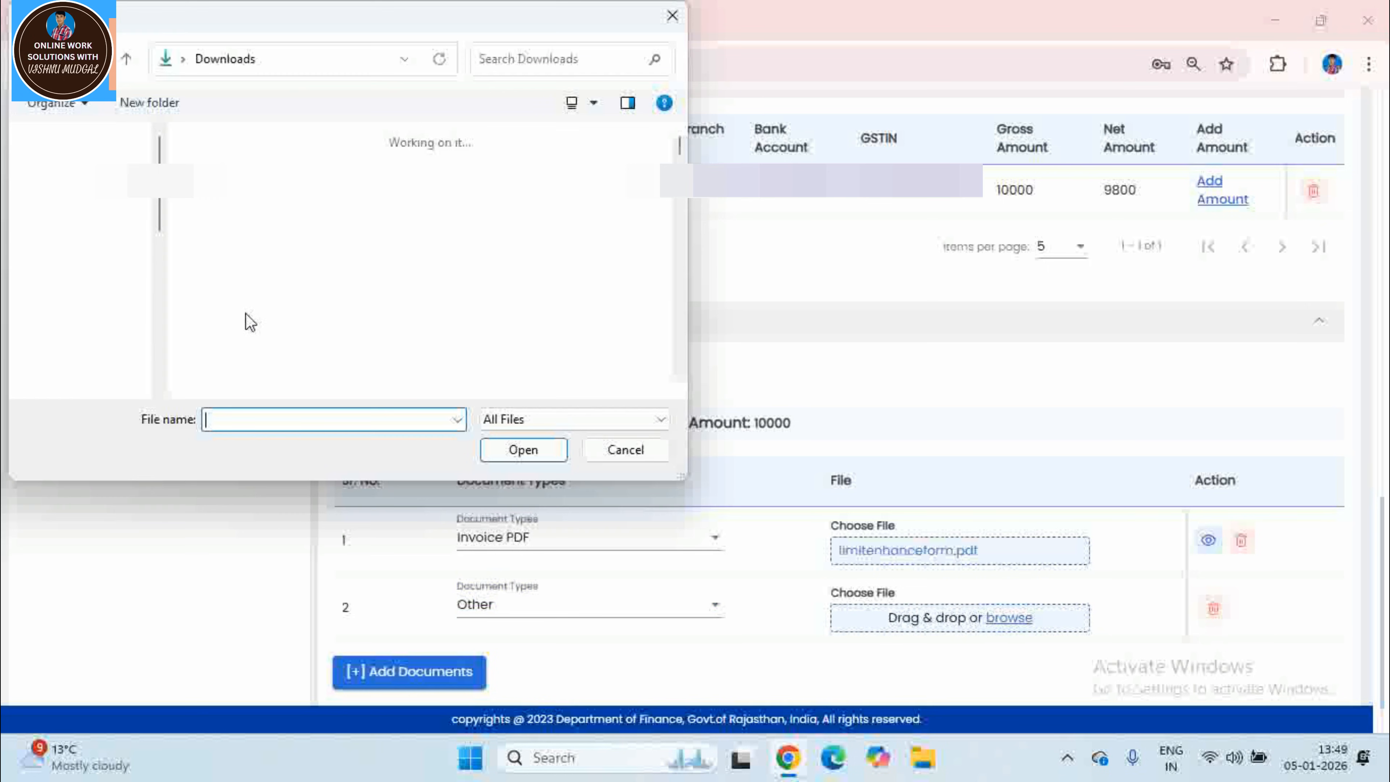
click(523, 356)
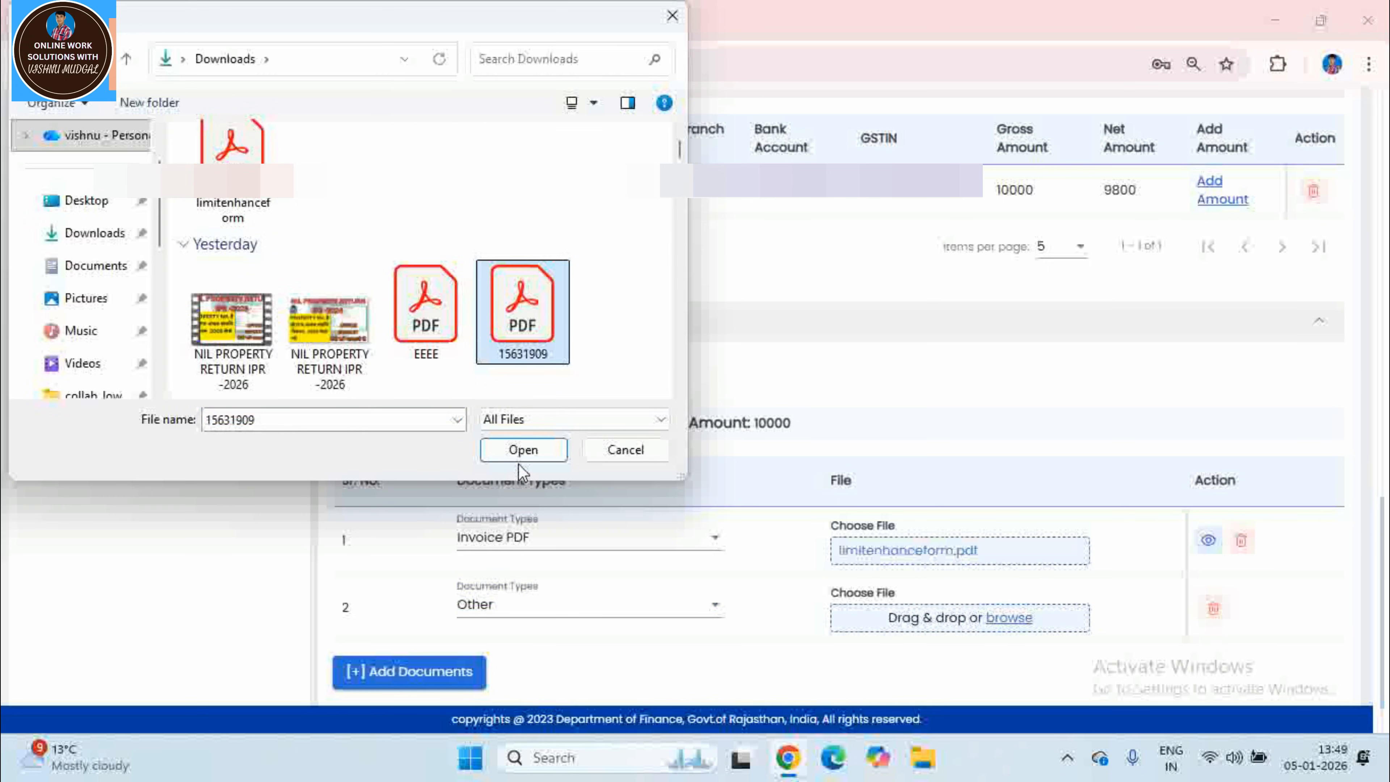
click(518, 452)
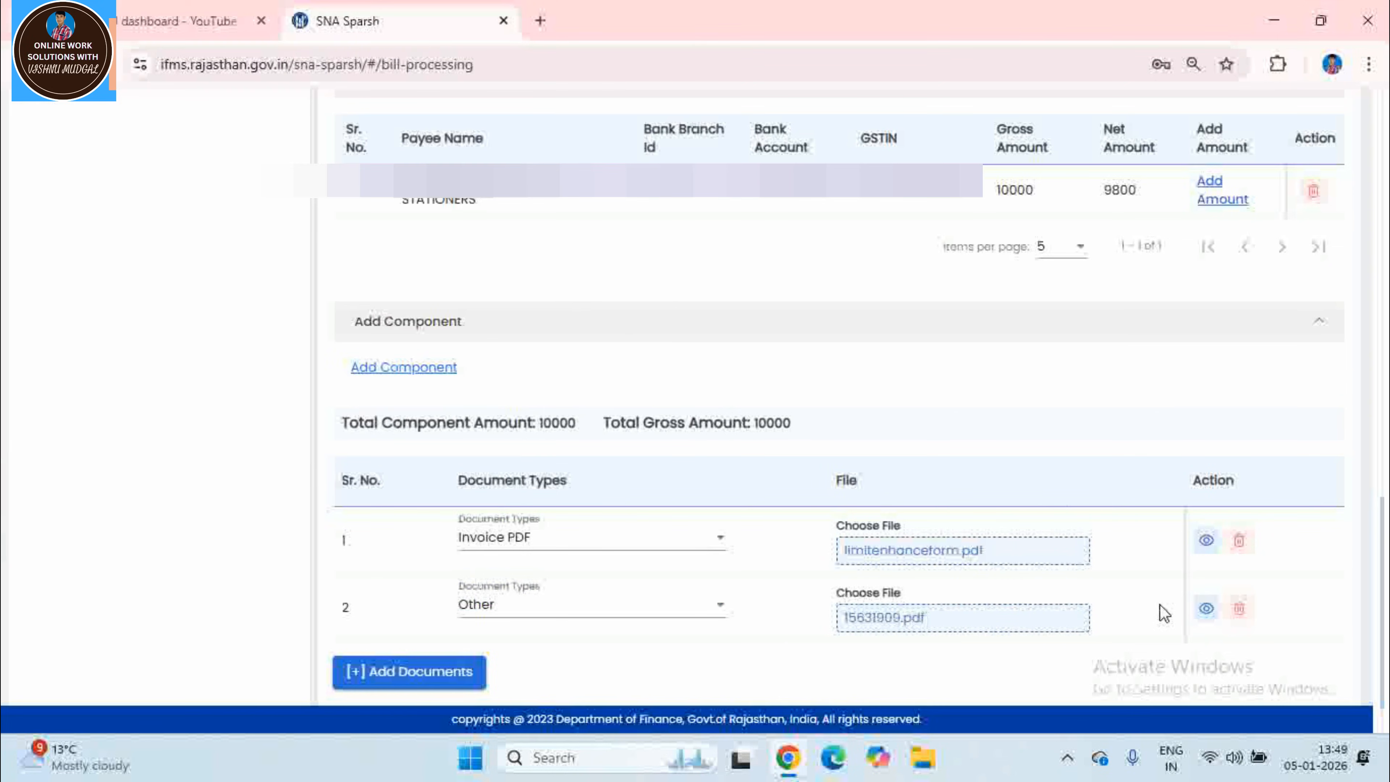
scroll(1163, 614, down, 1)
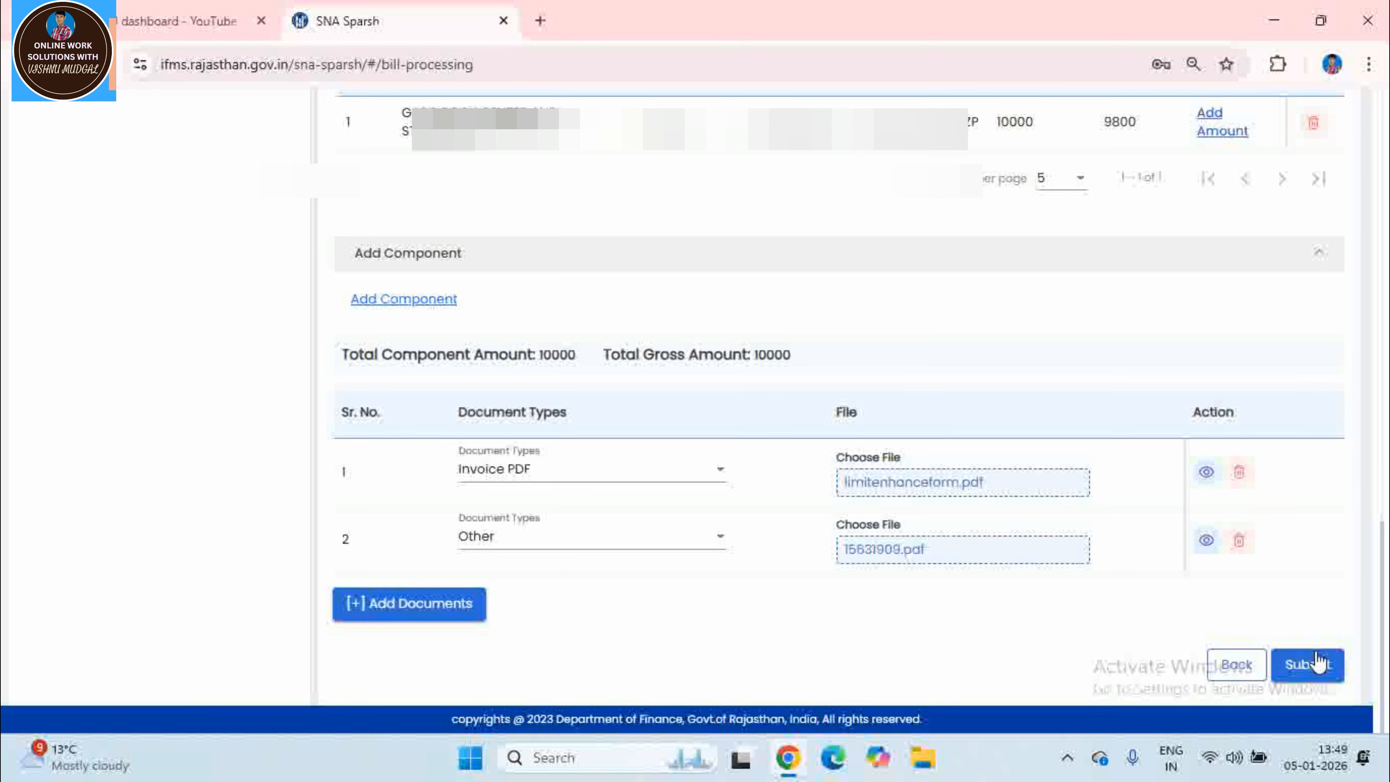
- Submit the bill, confirm with Yes, and acknowledge the success message
click(1316, 665)
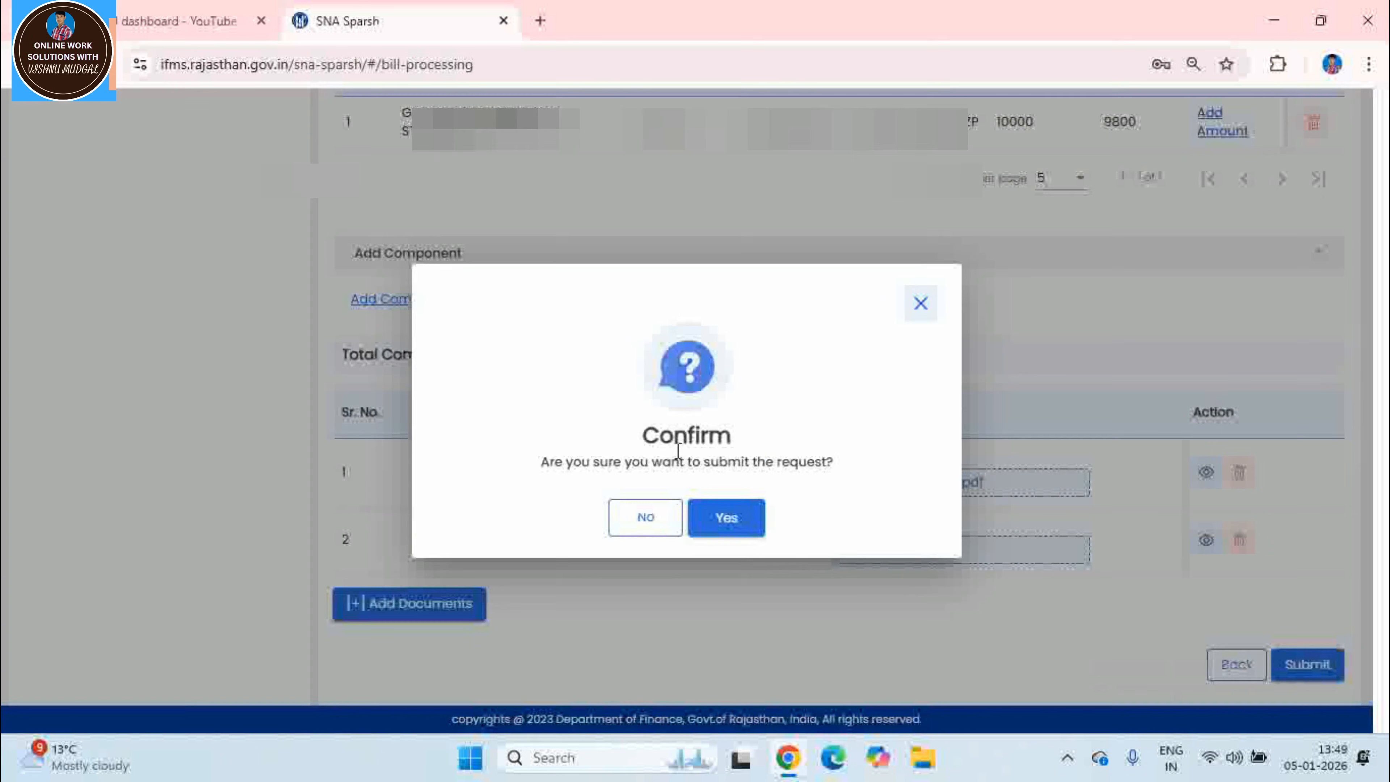
click(726, 521)
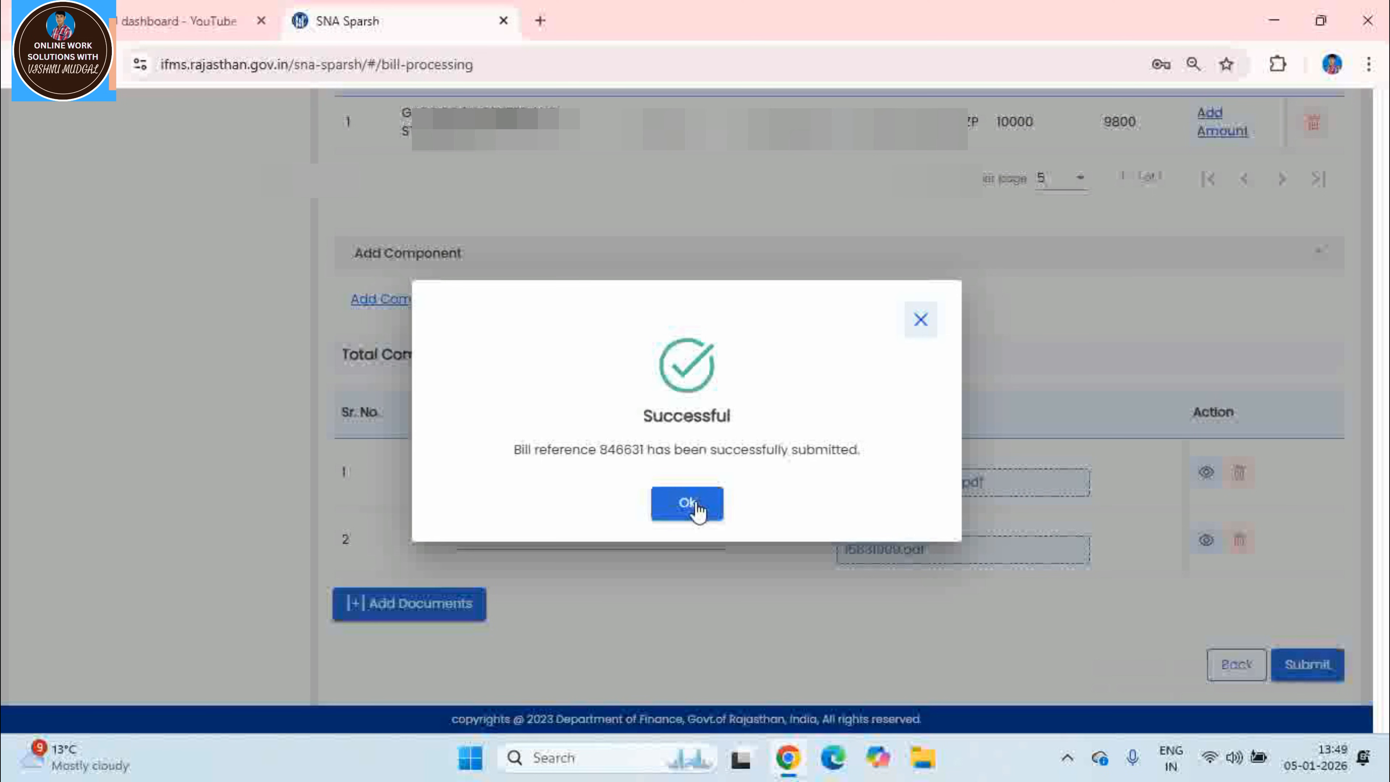
click(688, 510)
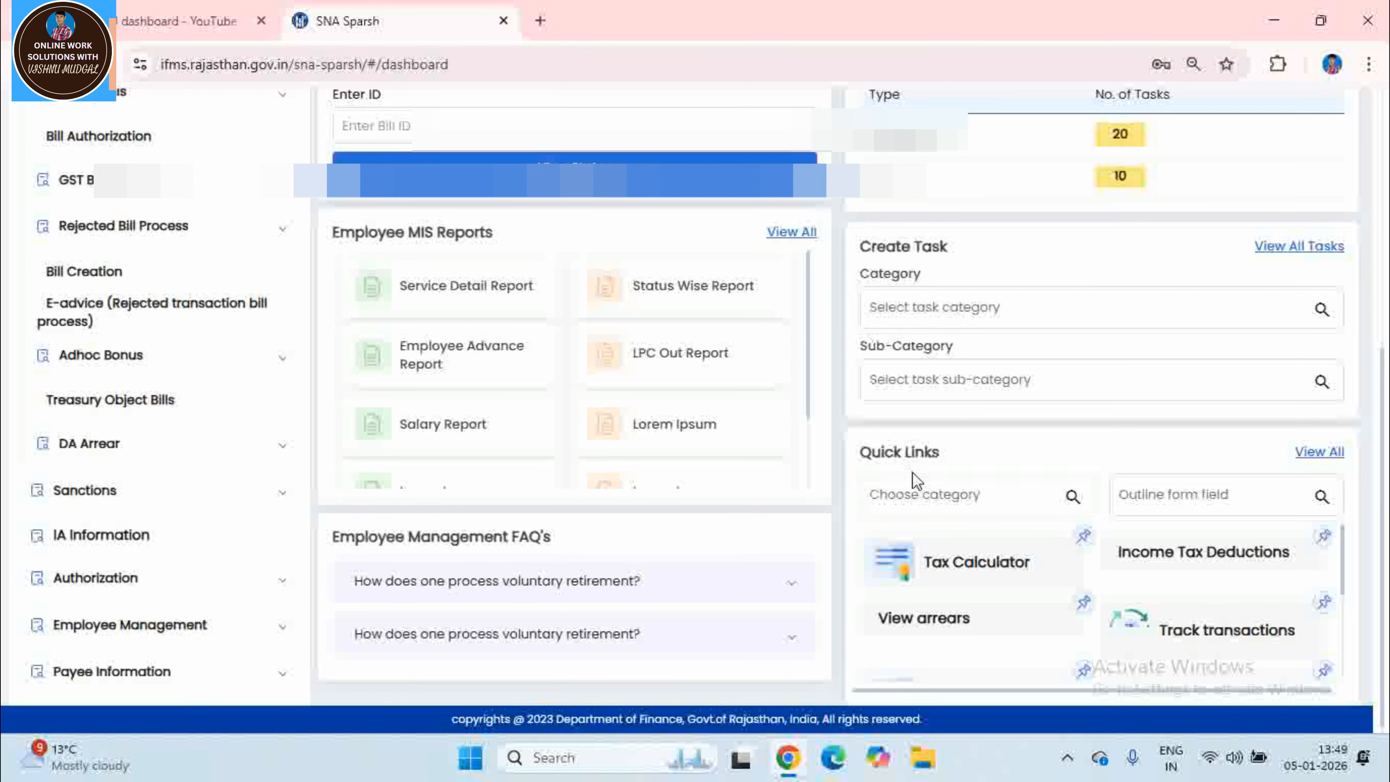
- Open Bill Status and switch My Role from MAKER to CHECKER
scroll(940, 458, up, 8)
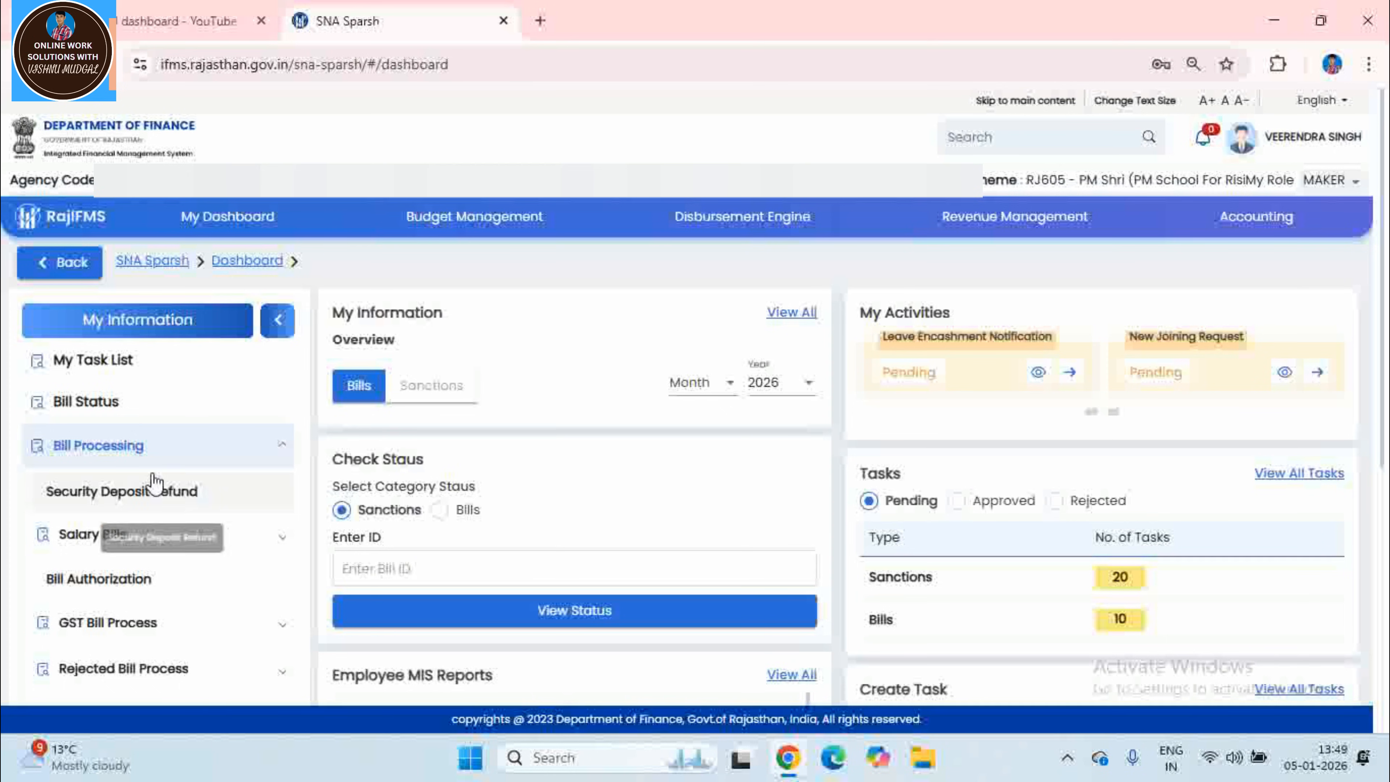
click(111, 408)
click(111, 407)
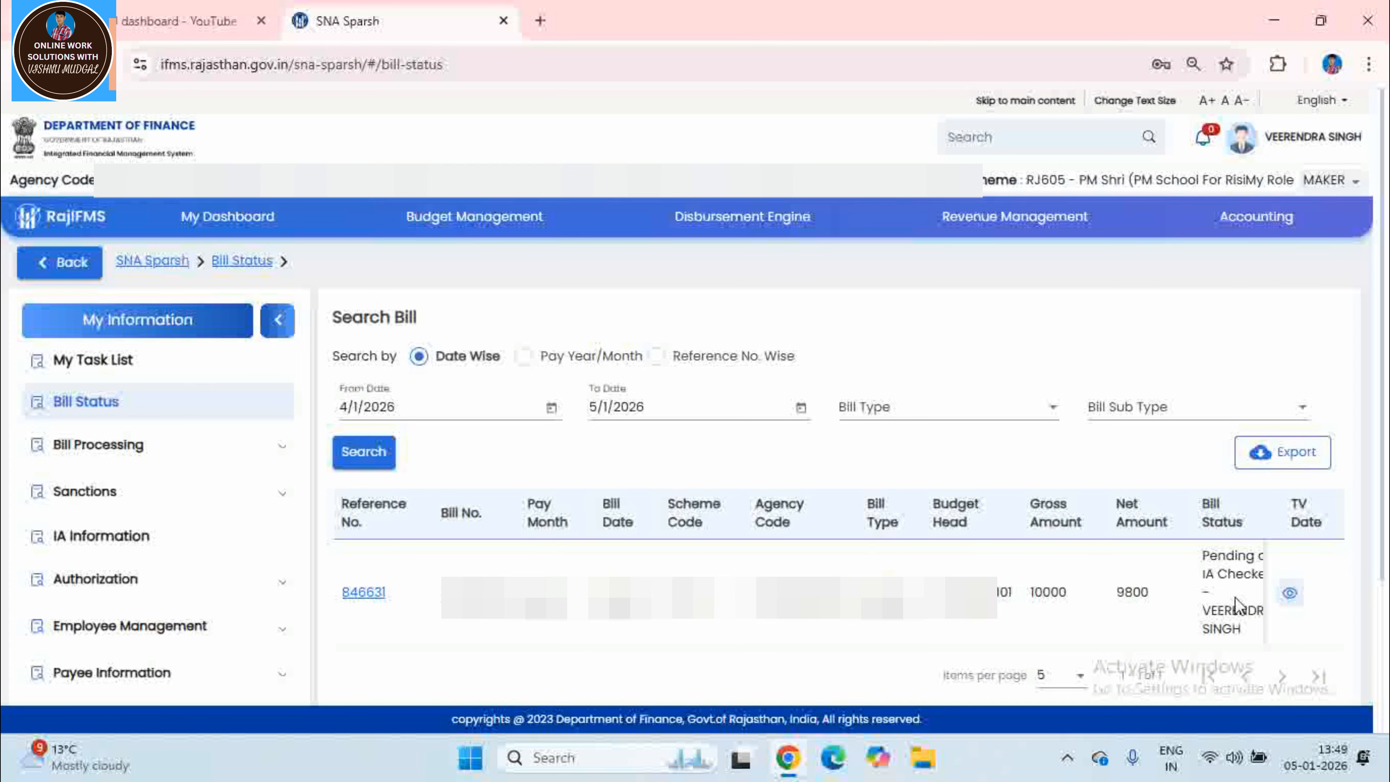
click(1347, 188)
click(1324, 266)
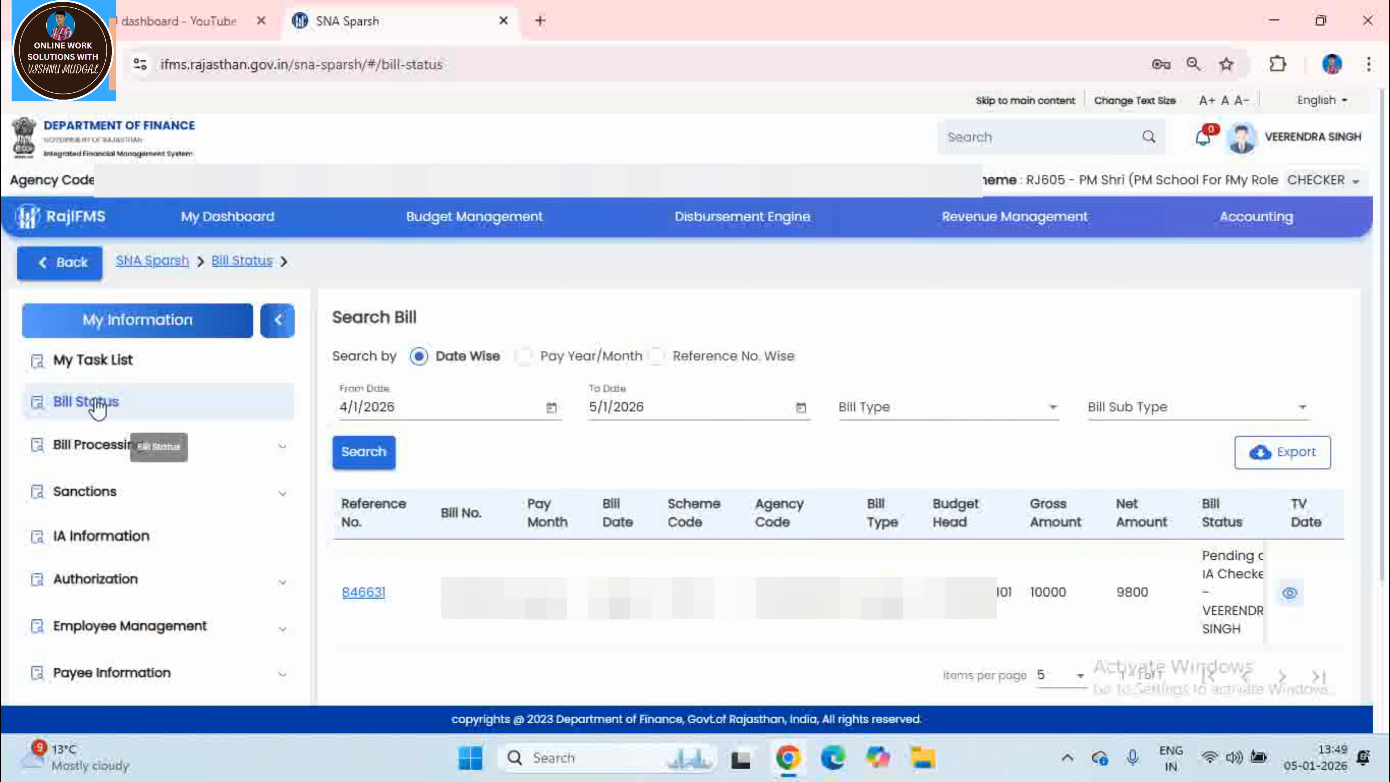
- Refresh the bill status list and open the submitted bill's details, pending with IA Checker
click(145, 406)
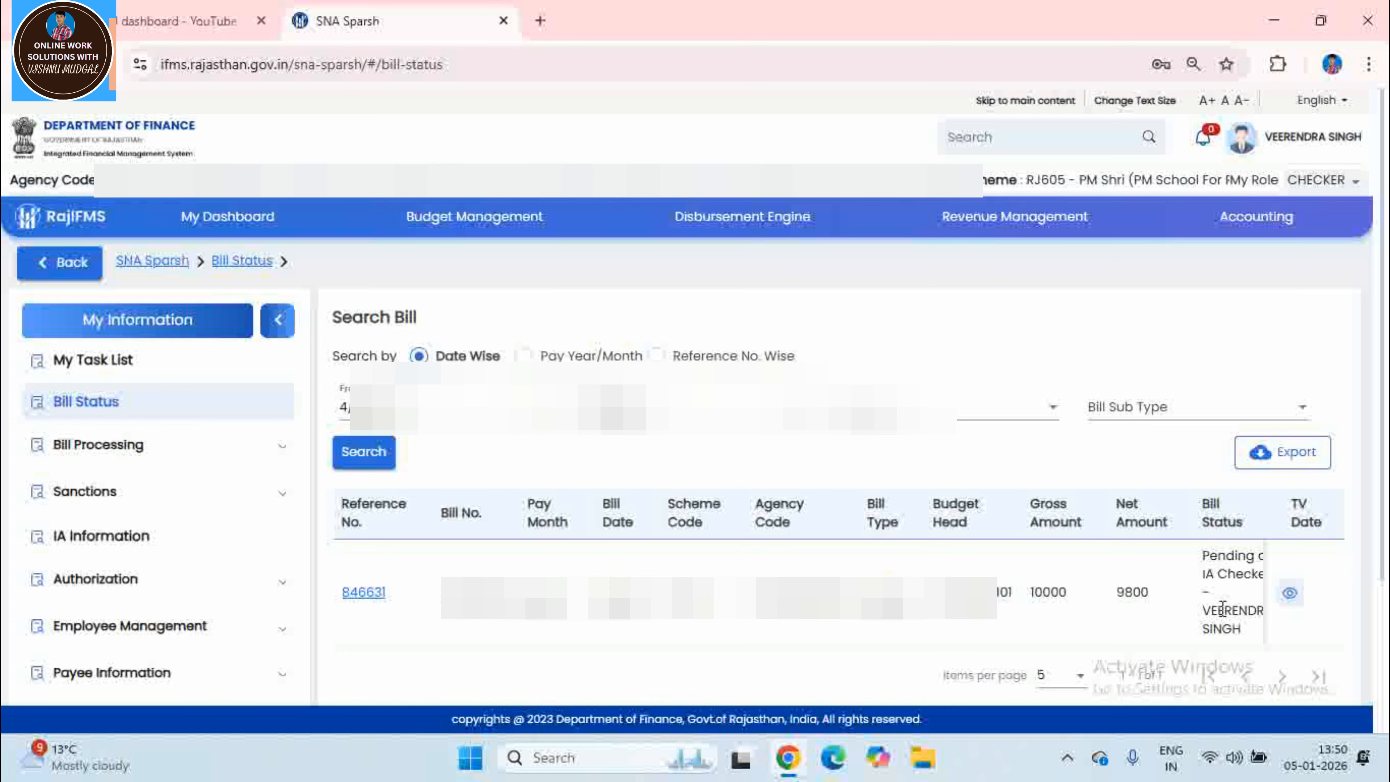
click(363, 593)
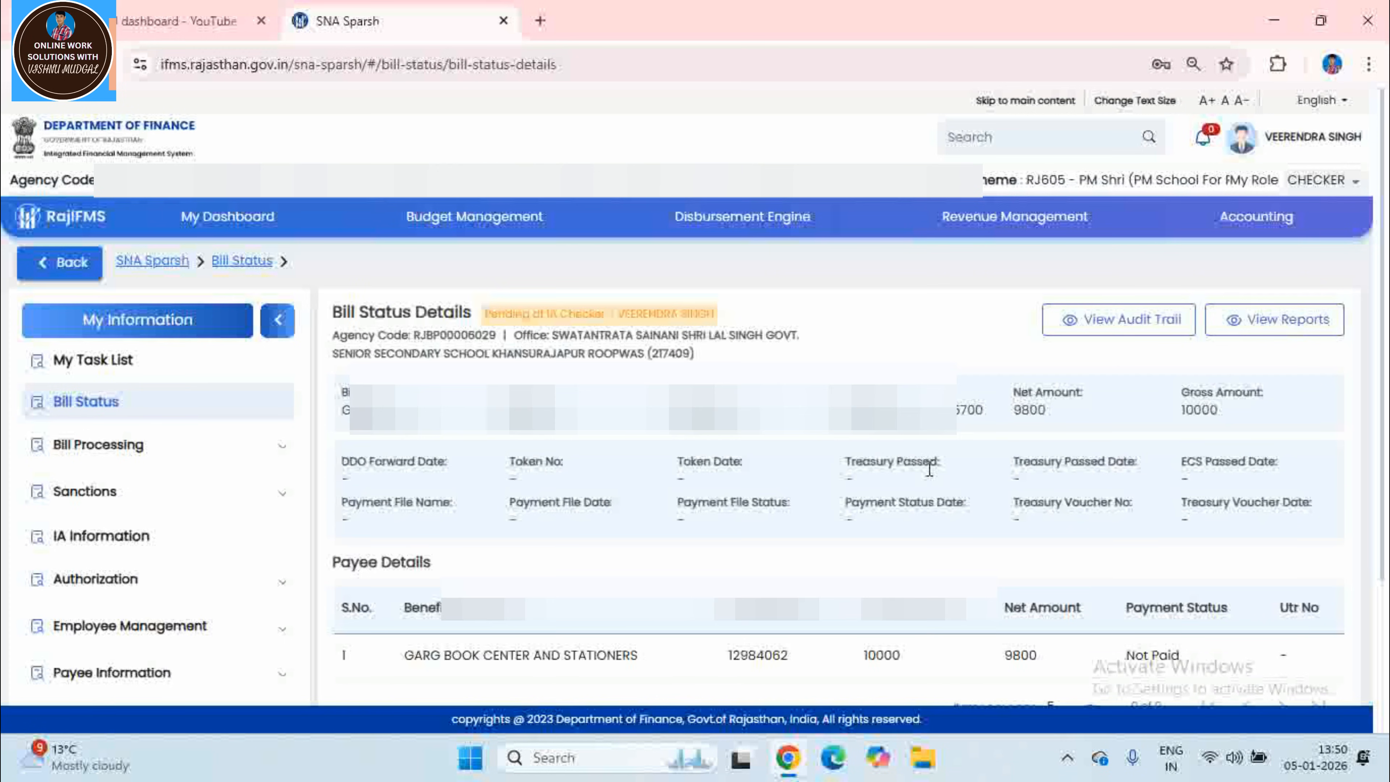
scroll(1045, 433, down, 3)
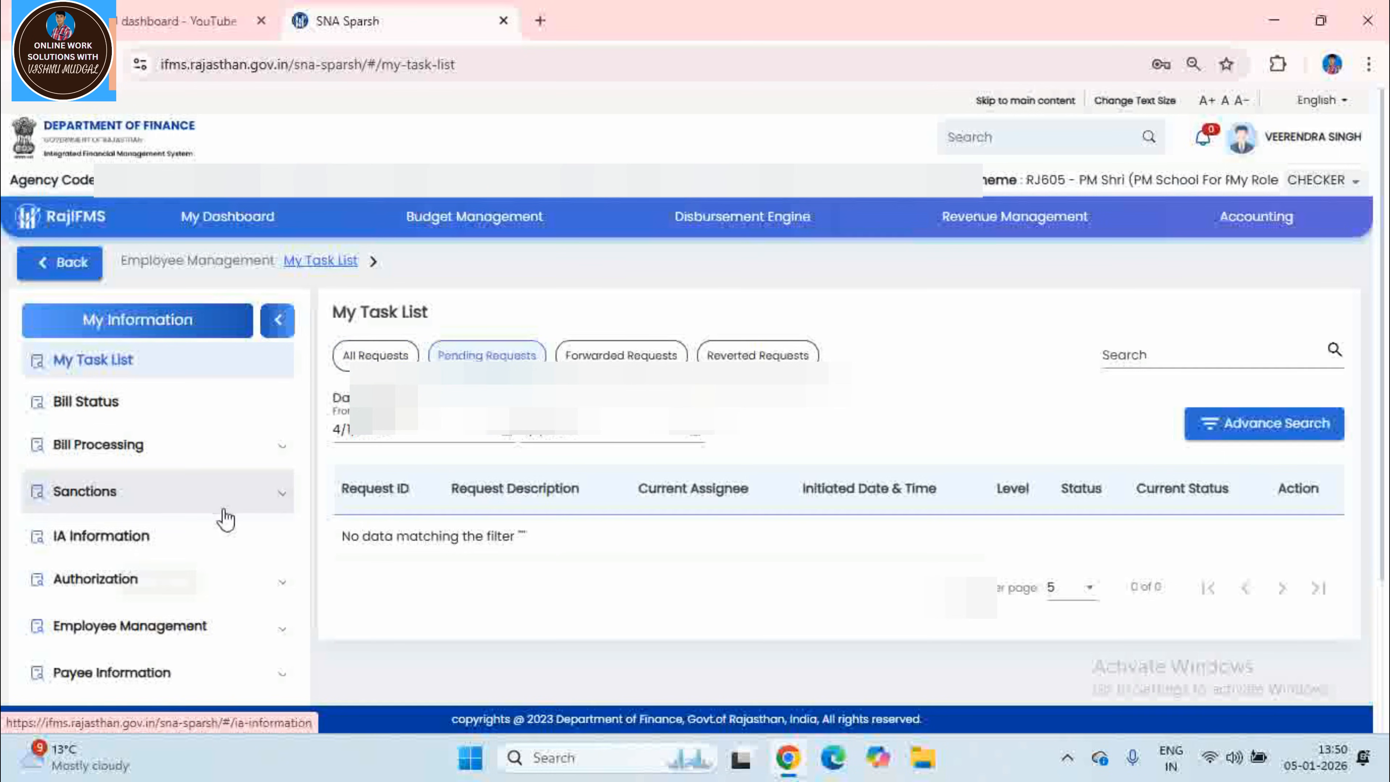
- Open Bill Authorization to list pending bills, including the Grant In Aid RJ605 bill for 10000
scroll(219, 520, down, 2)
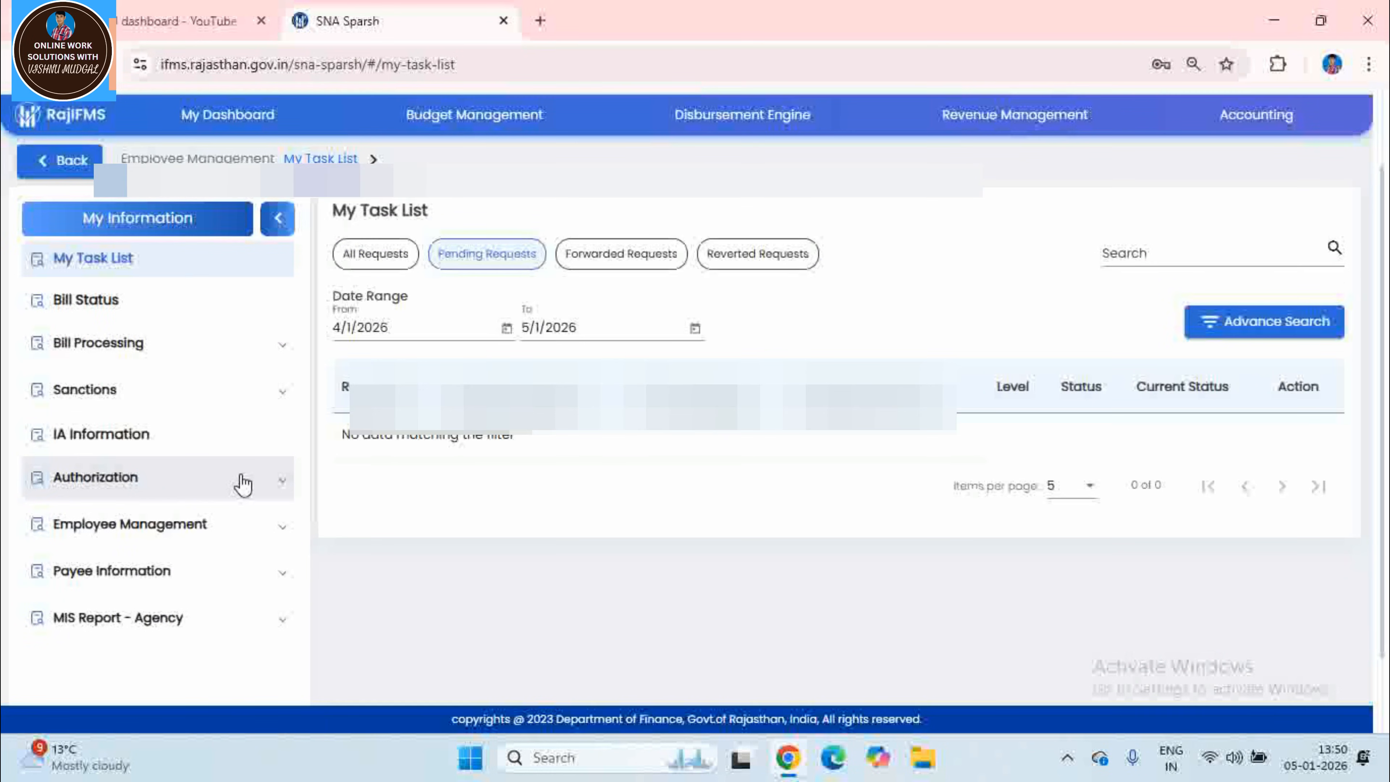
click(258, 483)
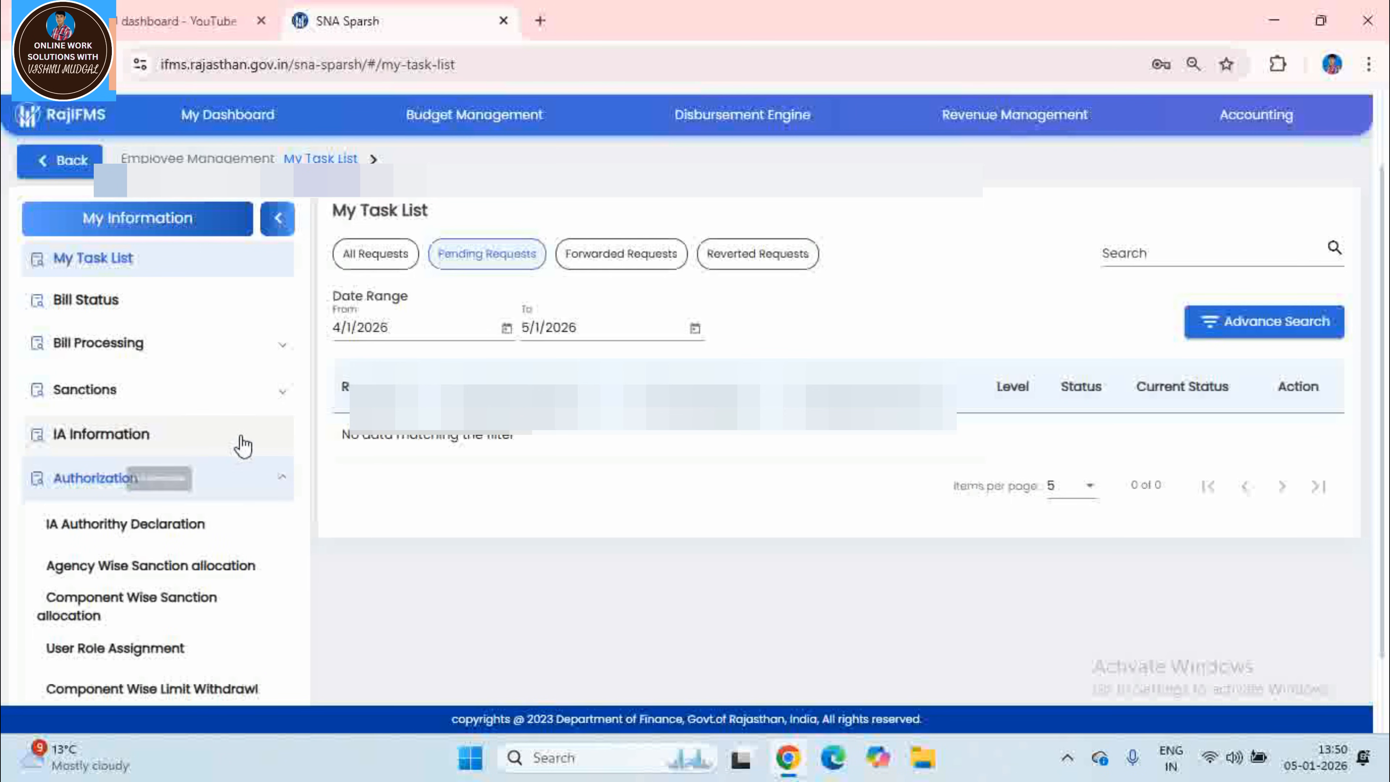
click(237, 353)
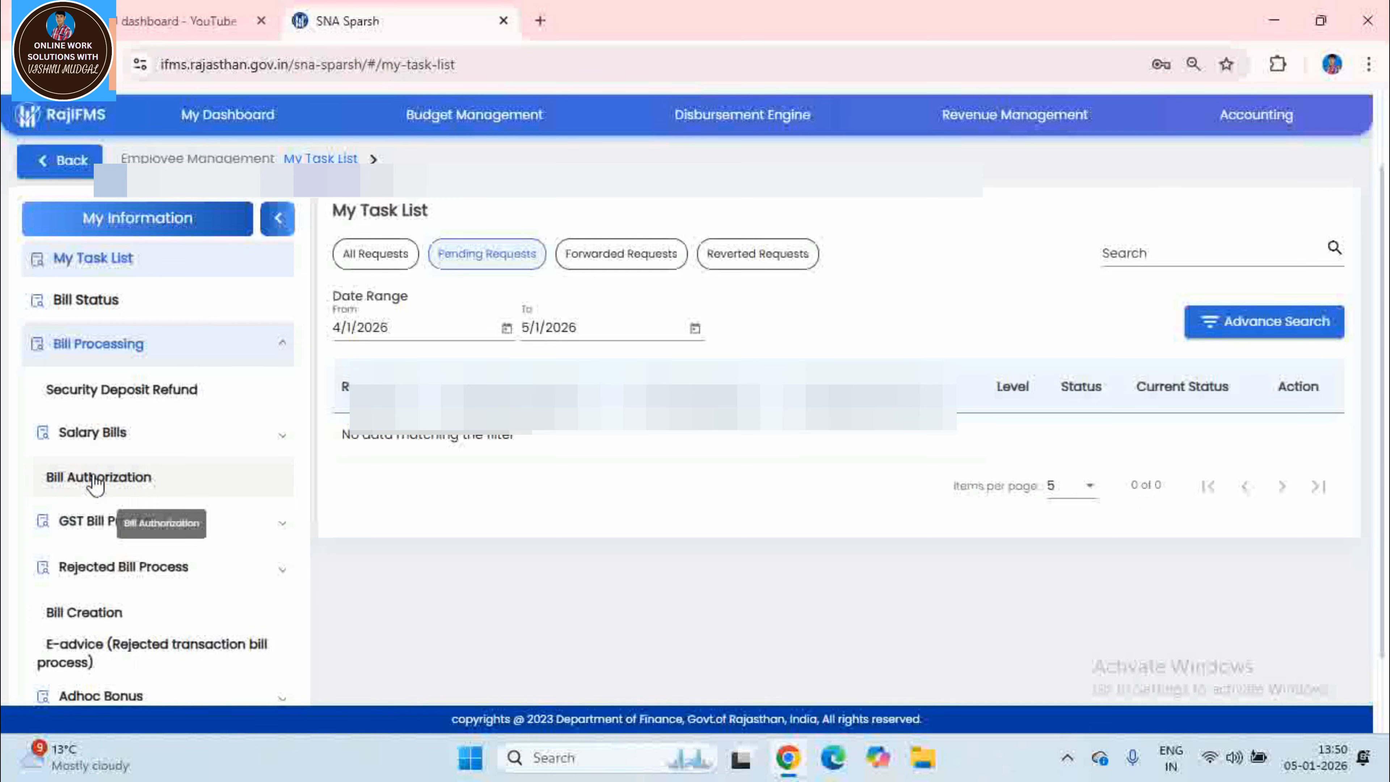
click(110, 485)
scroll(794, 511, down, 2)
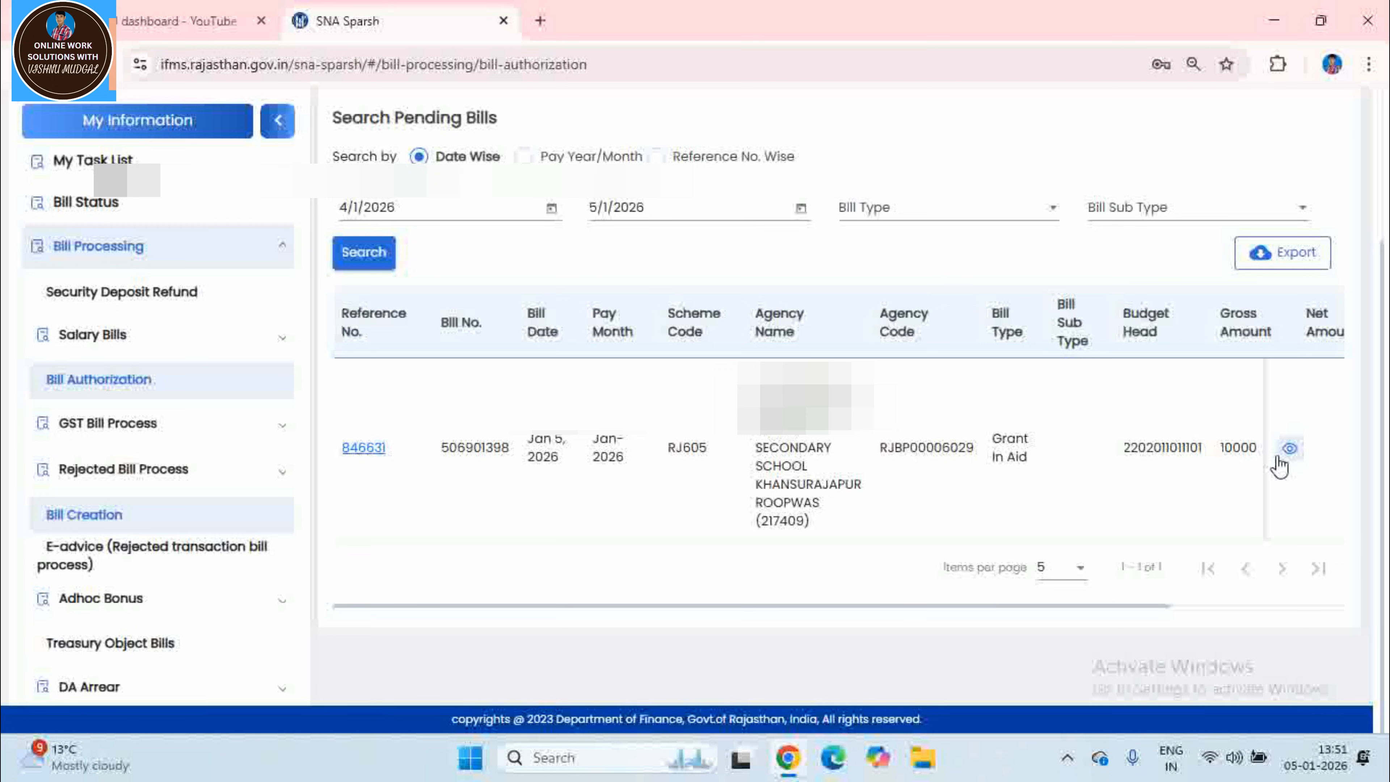
- Open the Grant In Aid bill's authorization details and preview its uploaded invoice PDF
click(362, 448)
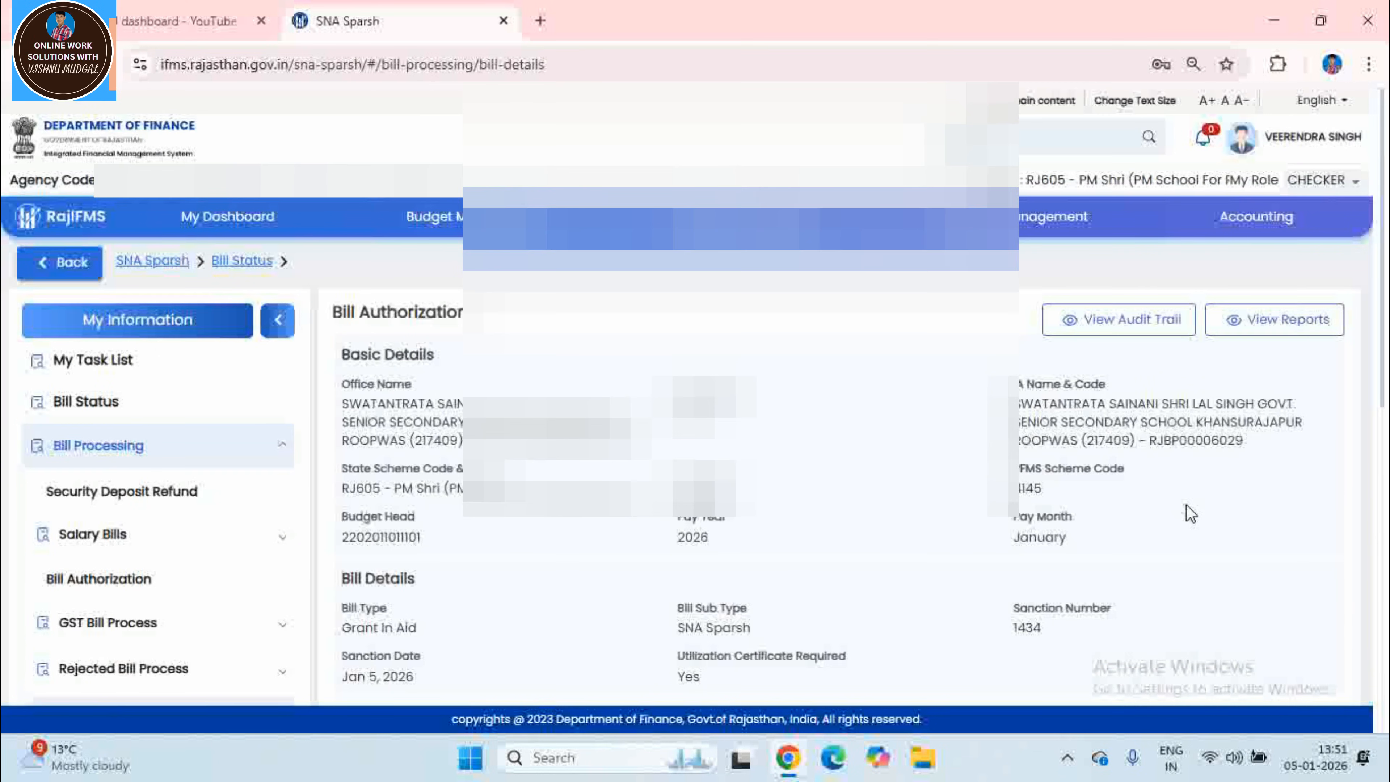
scroll(1190, 515, down, 8)
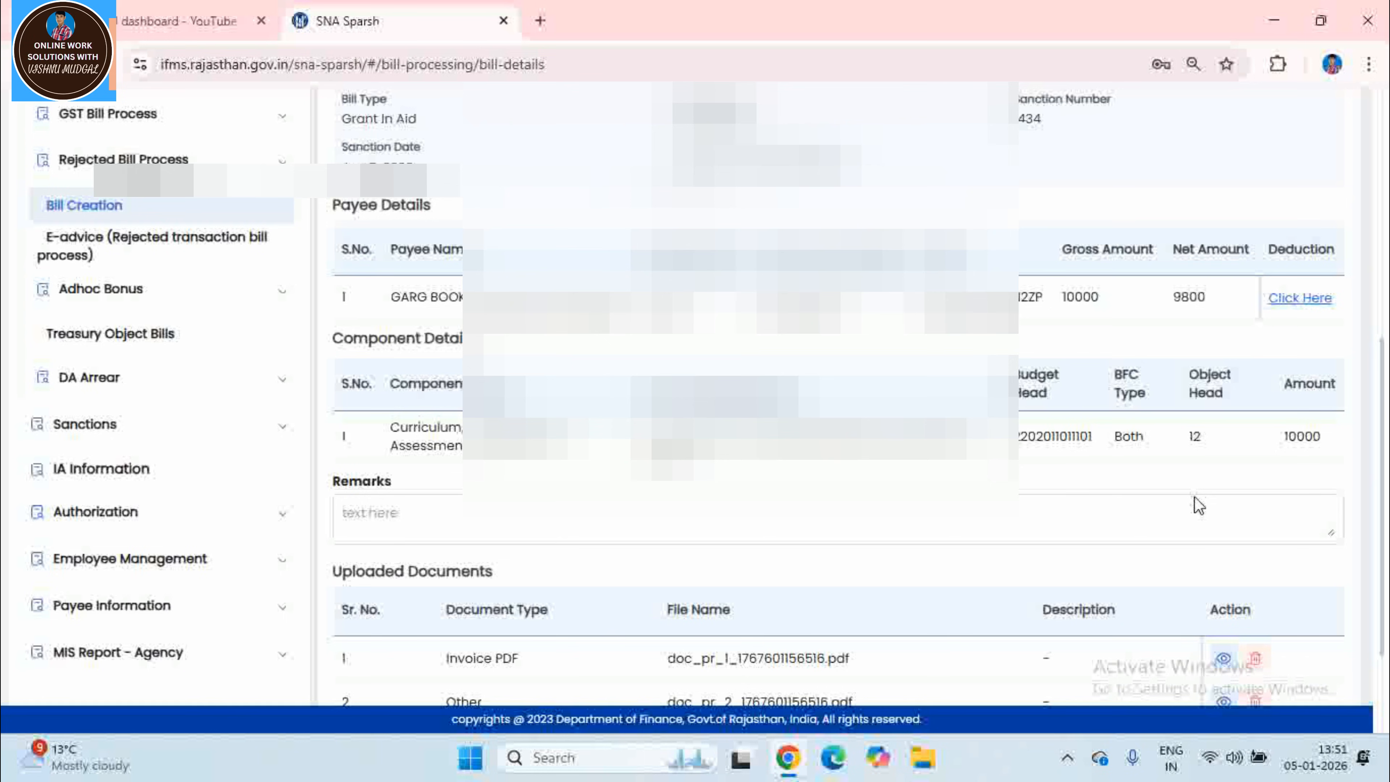
scroll(1195, 497, down, 3)
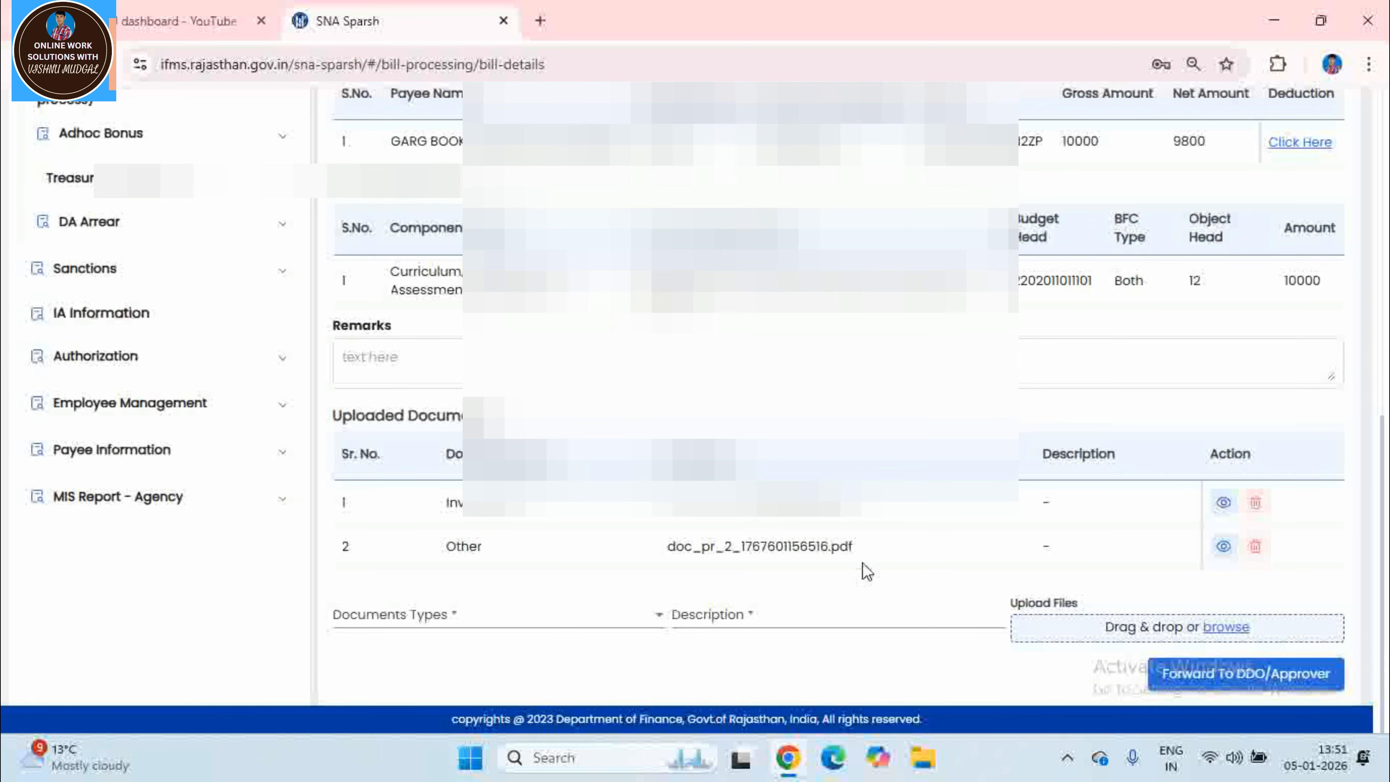
click(1223, 503)
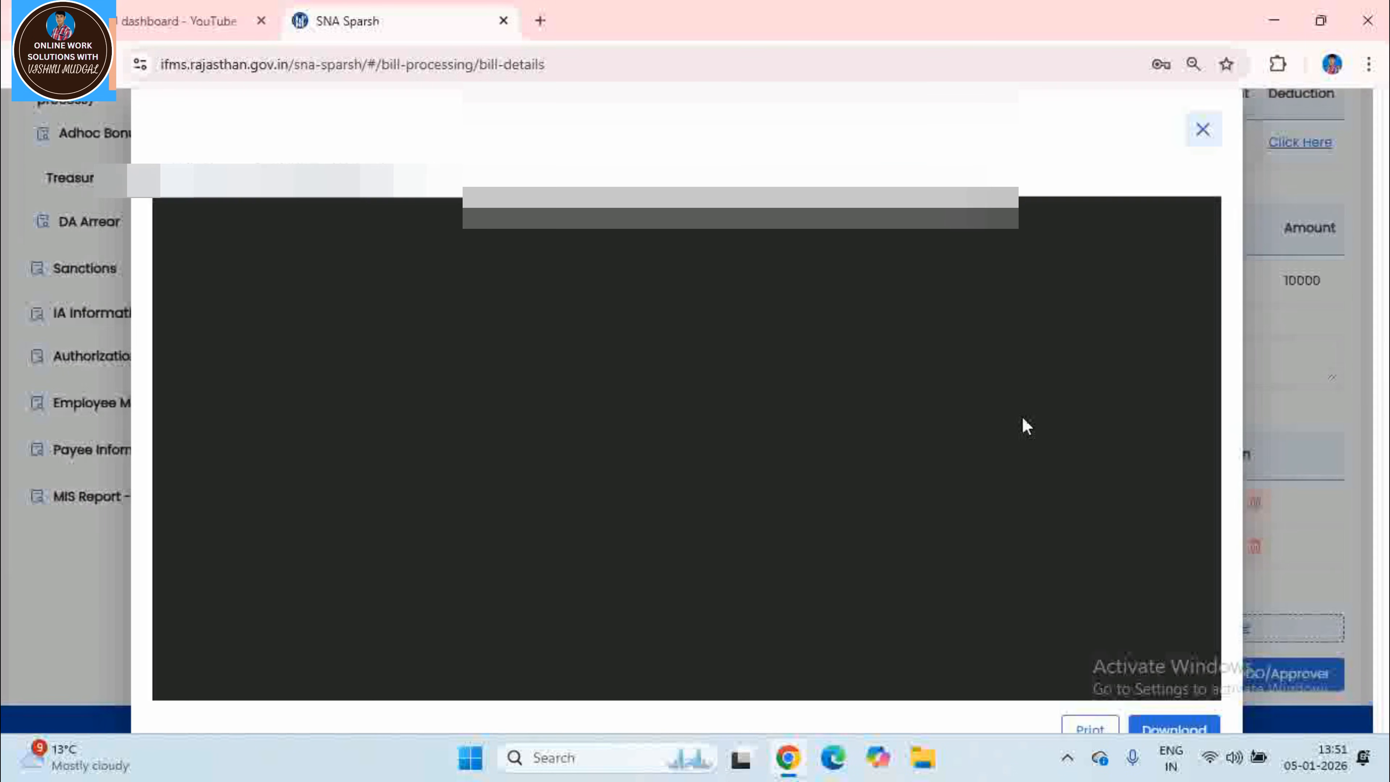
click(1201, 130)
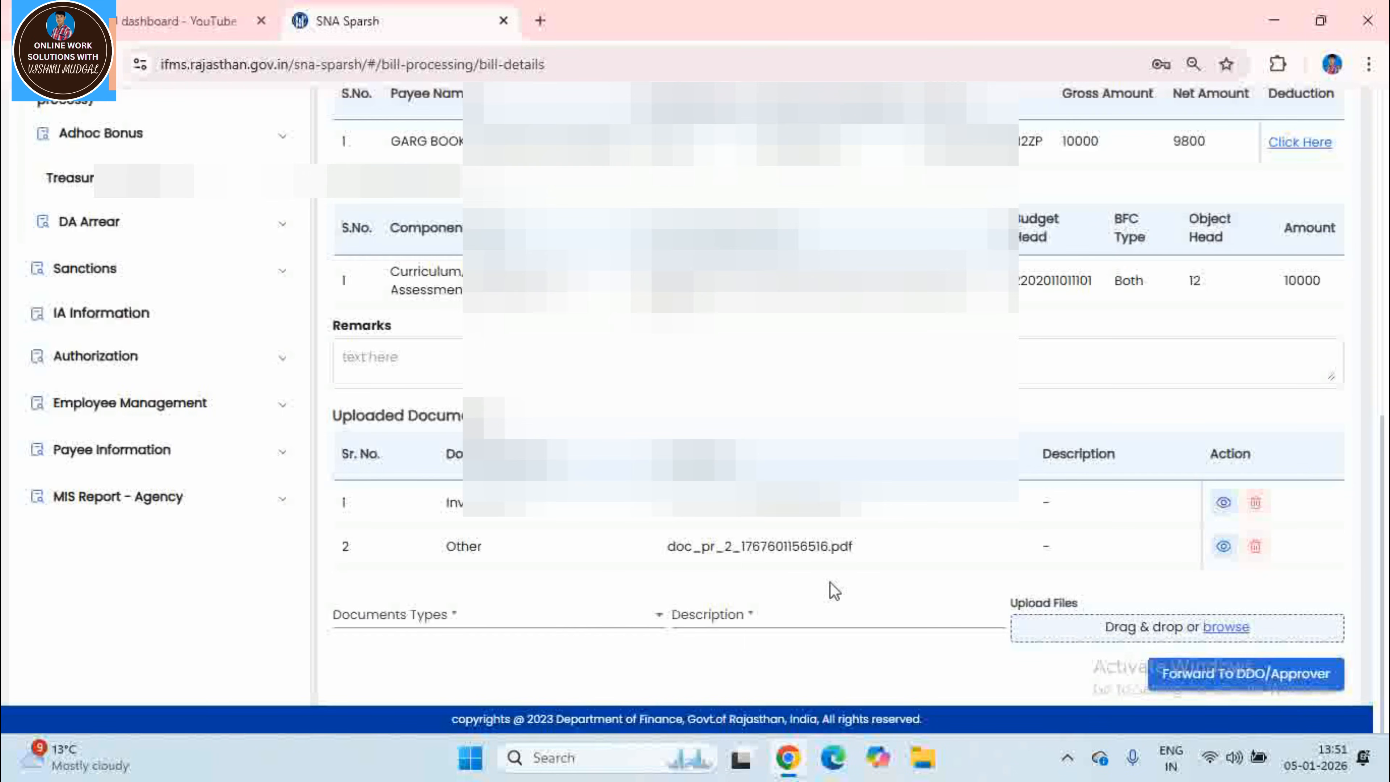